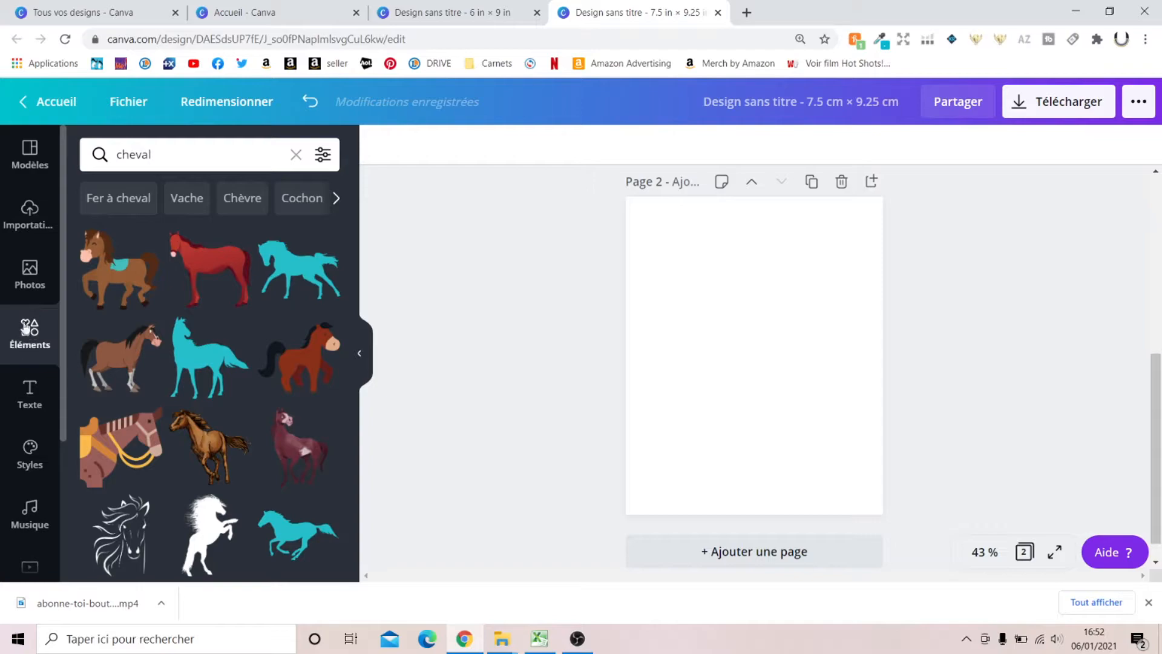
# Step: Add the turquoise trotting horse silhouette to page 2 and position it half over the page's left edge, vertically centred
pyautogui.scroll(-5, 270, 366)
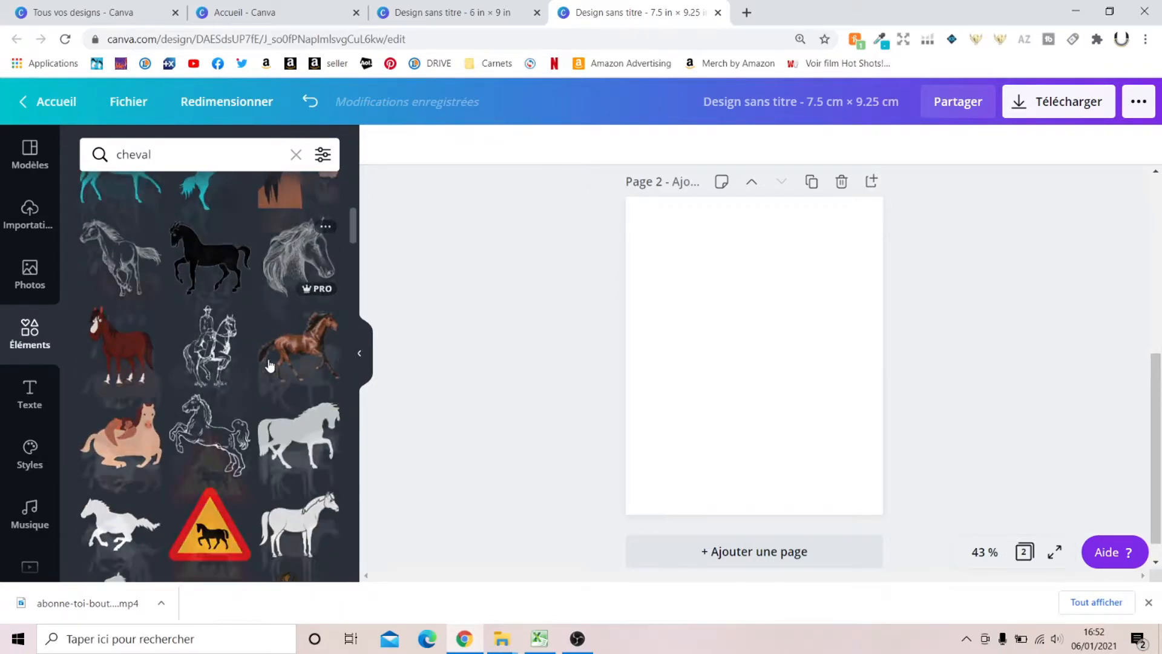
pyautogui.scroll(8, 269, 366)
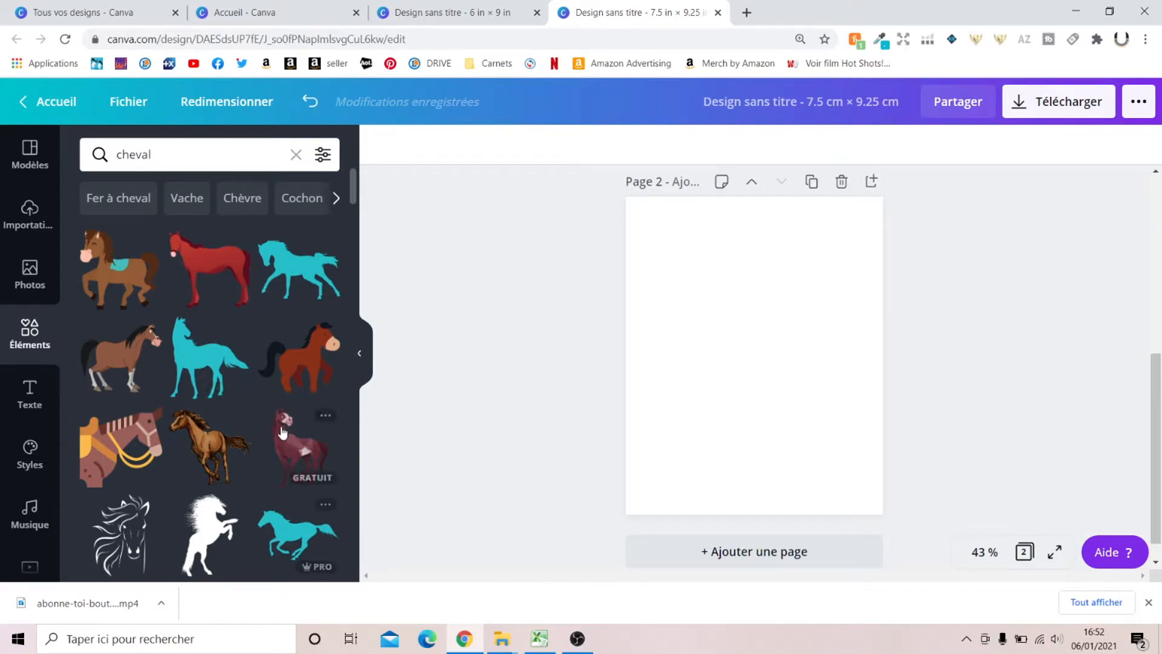
pyautogui.scroll(-5, 281, 431)
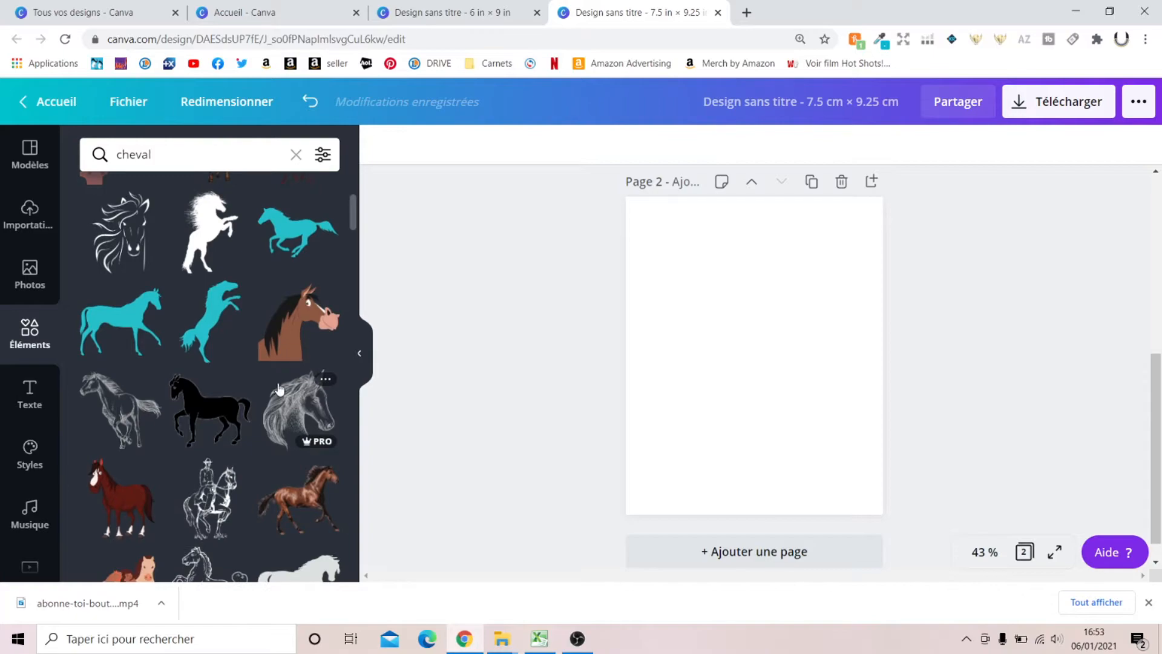
pyautogui.scroll(-3, 280, 388)
pyautogui.scroll(8, 280, 388)
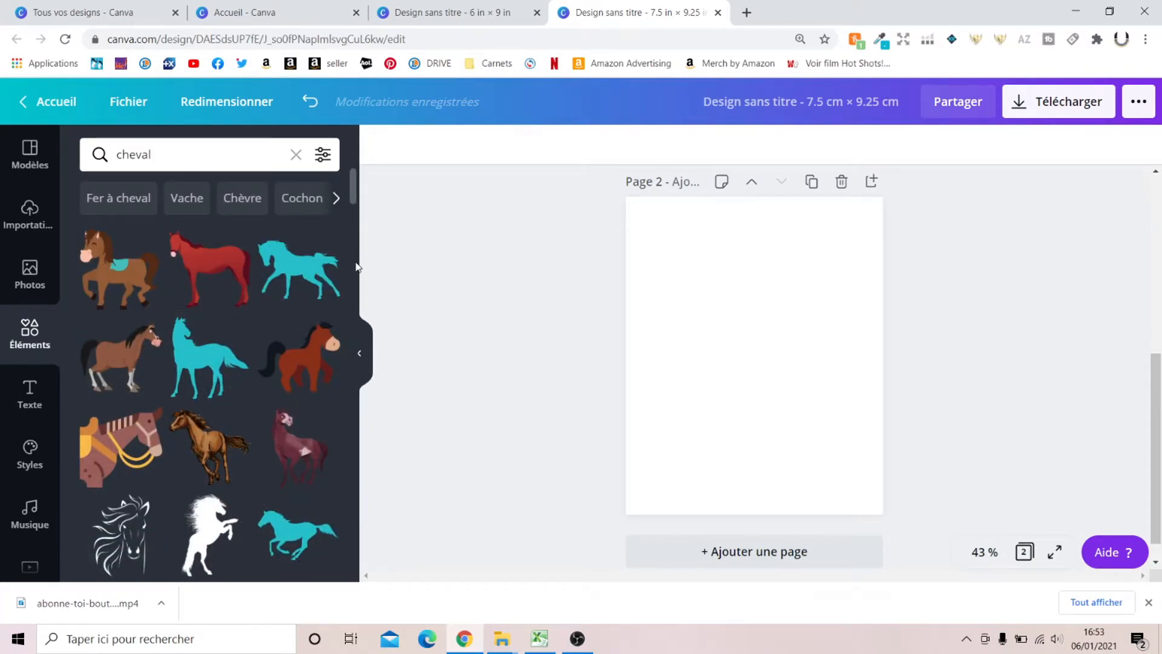
pyautogui.click(306, 269)
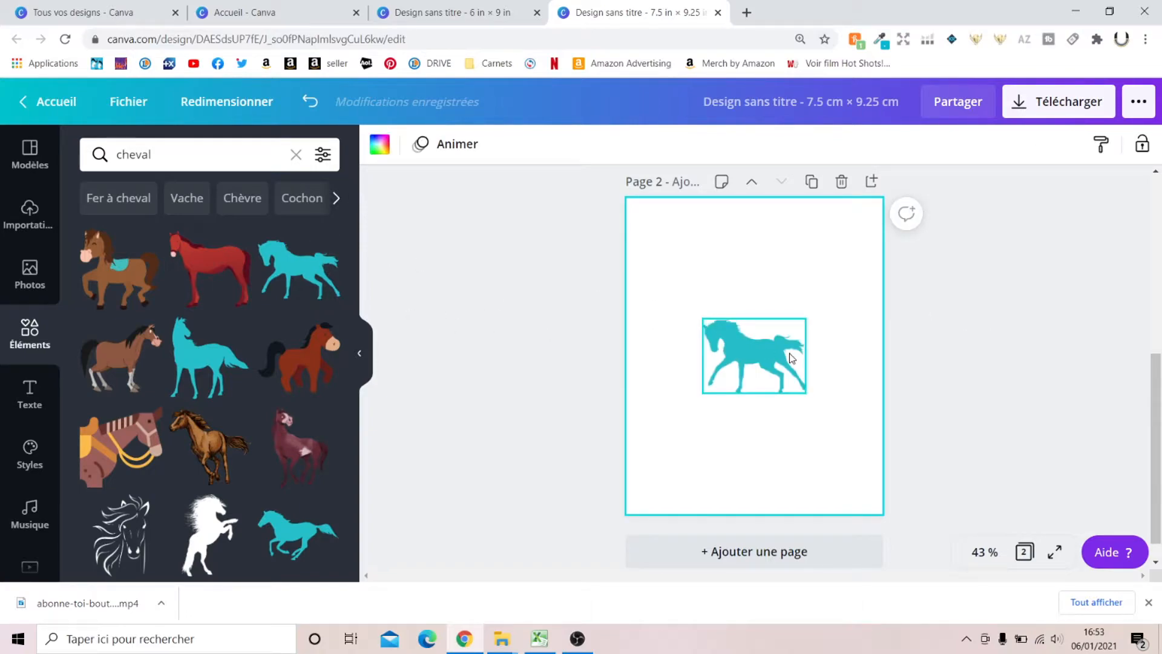
pyautogui.moveTo(742, 349); pyautogui.dragTo(633, 356)
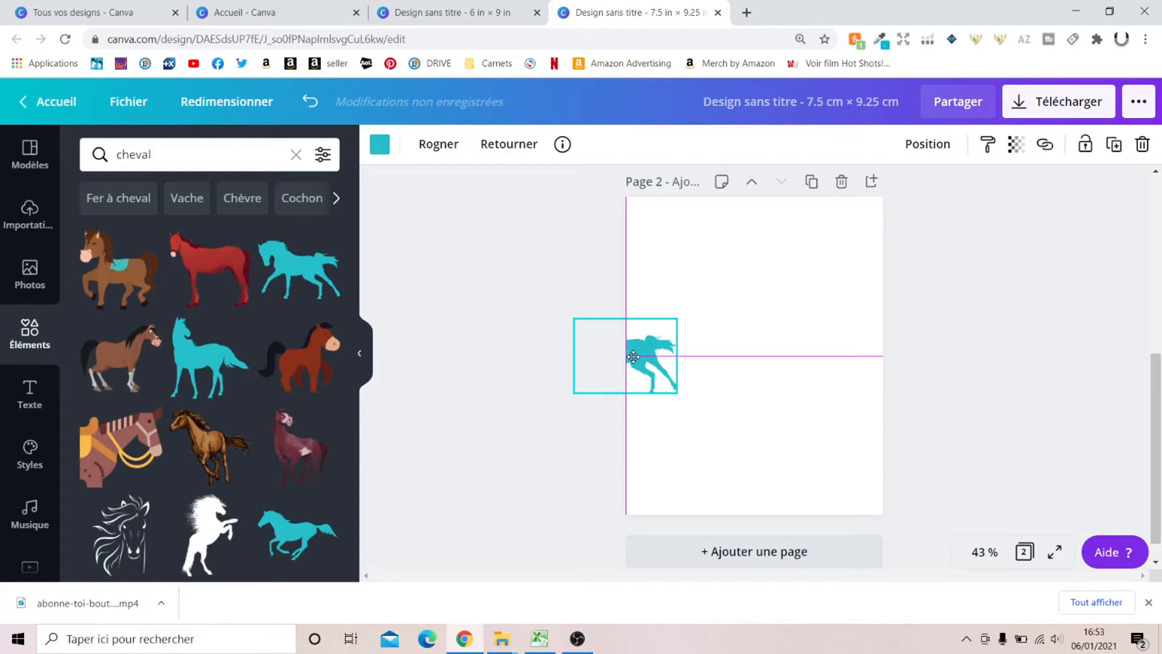
pyautogui.moveTo(634, 357); pyautogui.dragTo(633, 356)
pyautogui.click(608, 329)
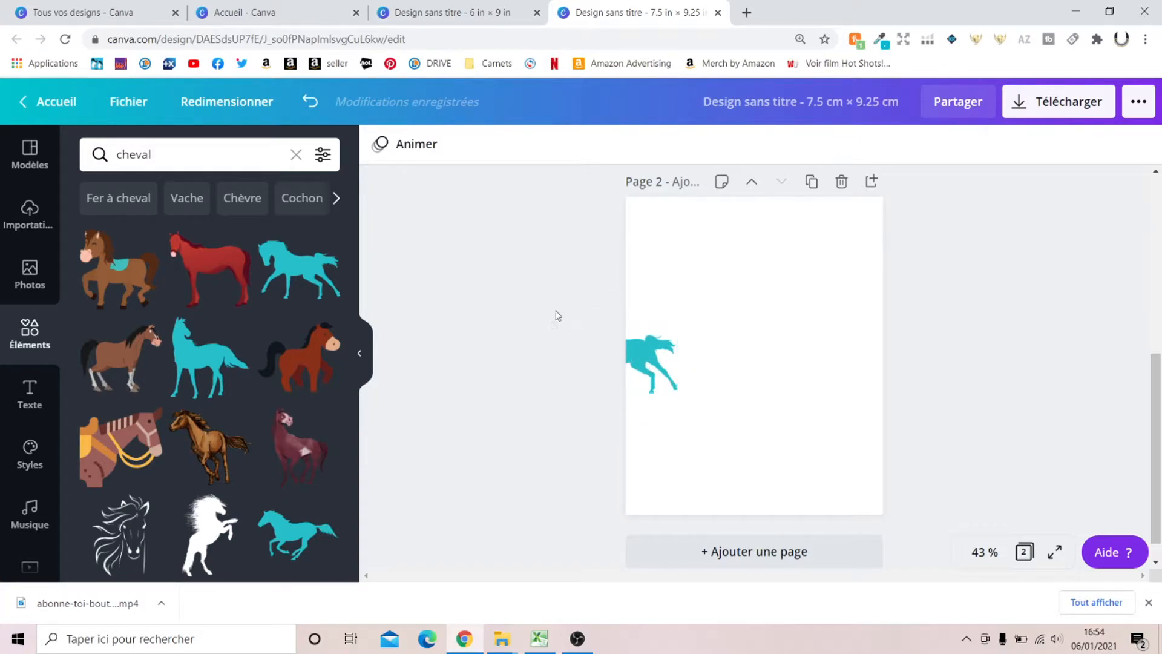
# Step: Recolour the horse silhouette at the page's left edge in the default orange
pyautogui.click(643, 355)
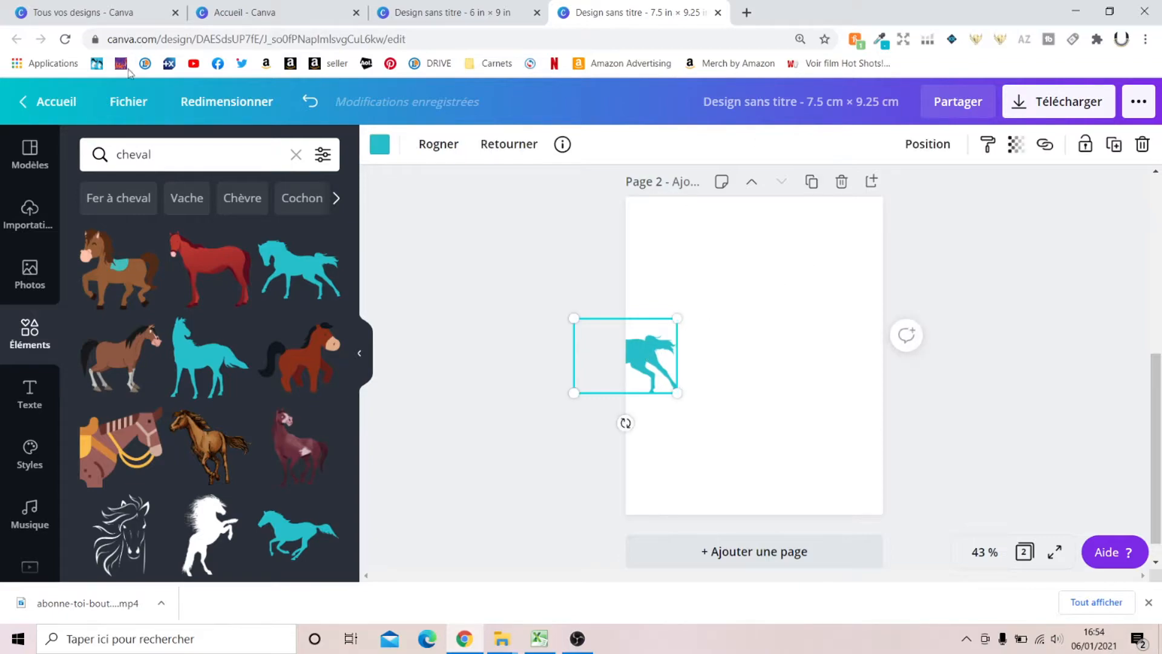
pyautogui.click(379, 144)
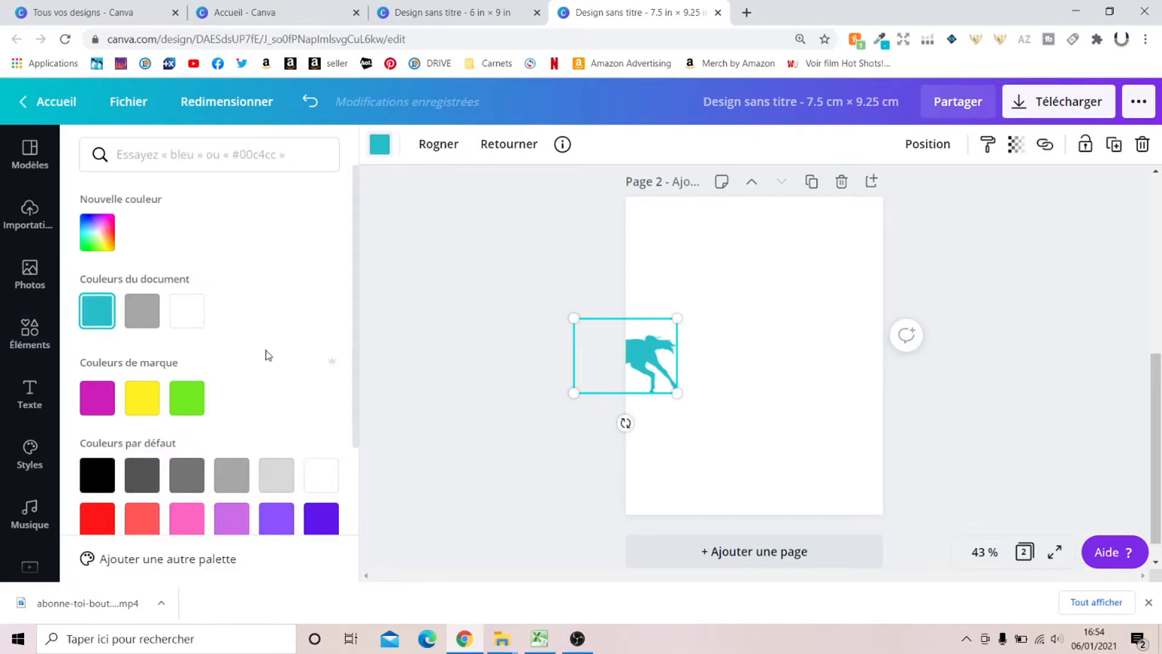
pyautogui.scroll(-2, 272, 345)
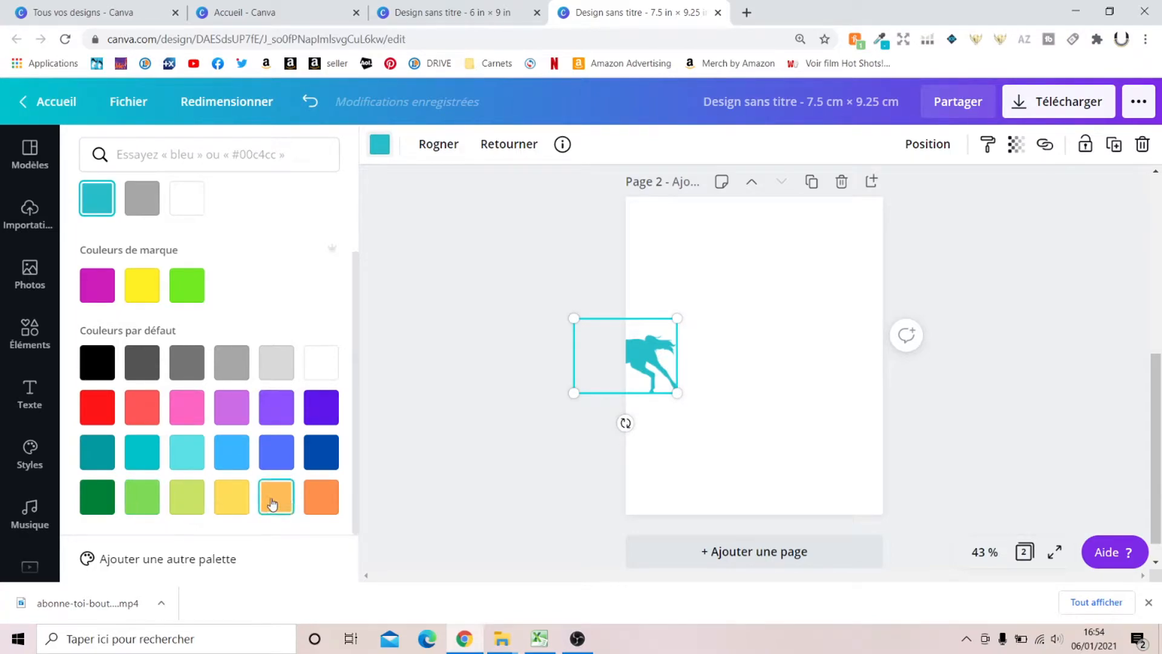
pyautogui.click(321, 509)
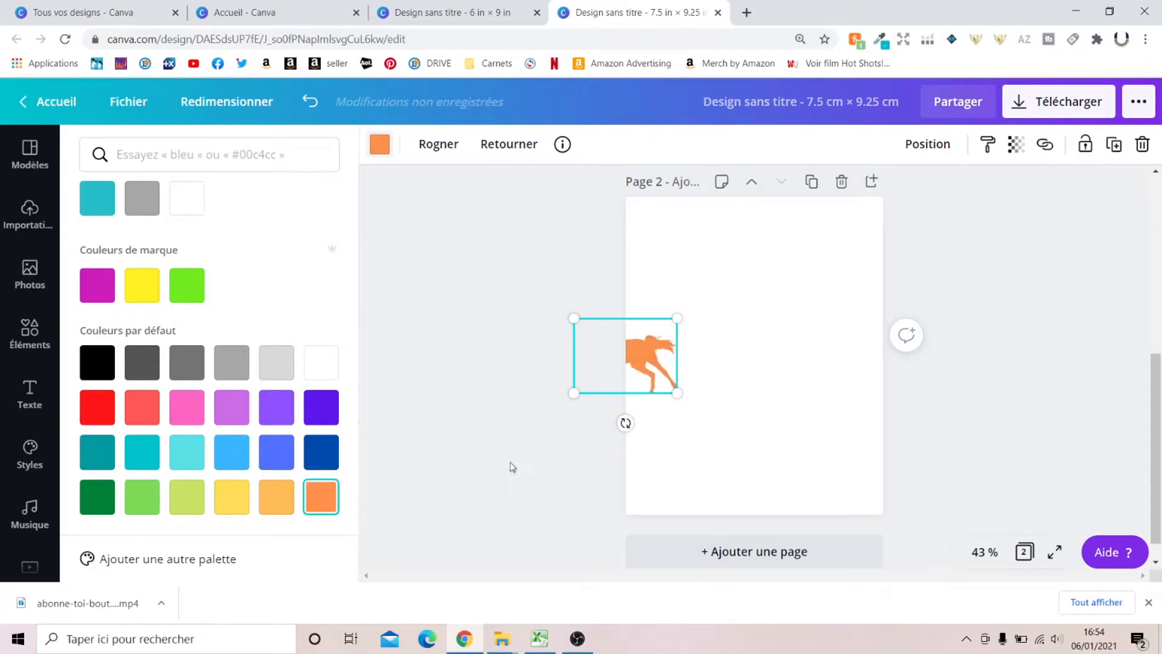
pyautogui.click(379, 144)
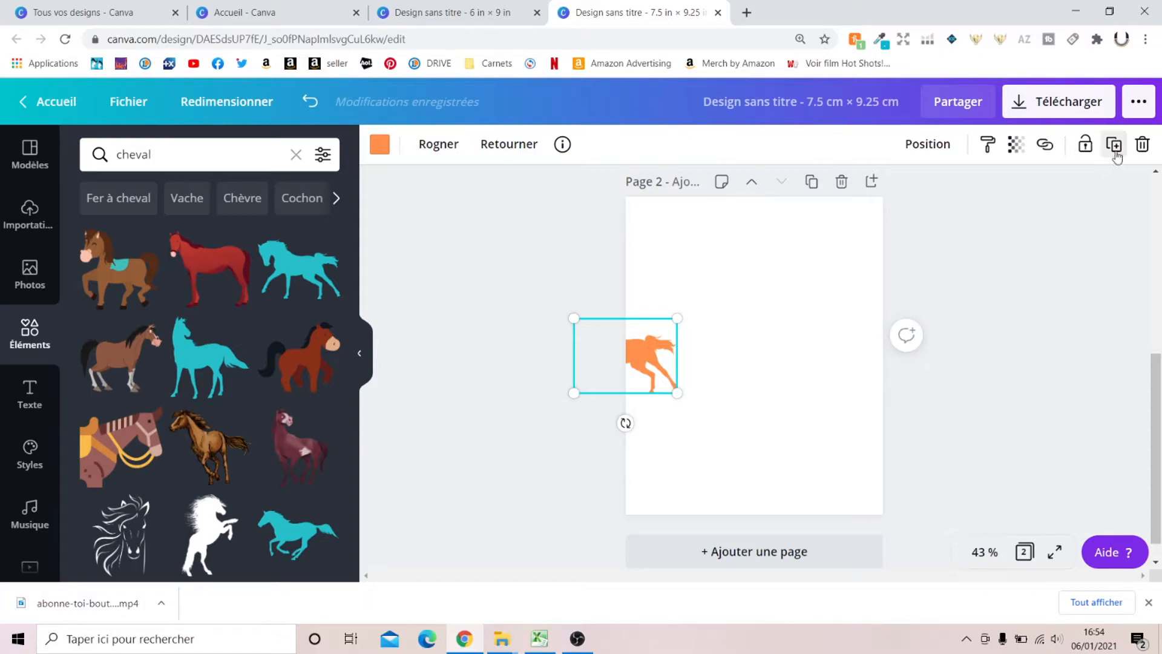
# Step: Duplicate the orange horse and position the copy half over the page's right edge at the same height
pyautogui.click(1114, 144)
pyautogui.moveTo(644, 362); pyautogui.dragTo(879, 354)
pyautogui.click(957, 514)
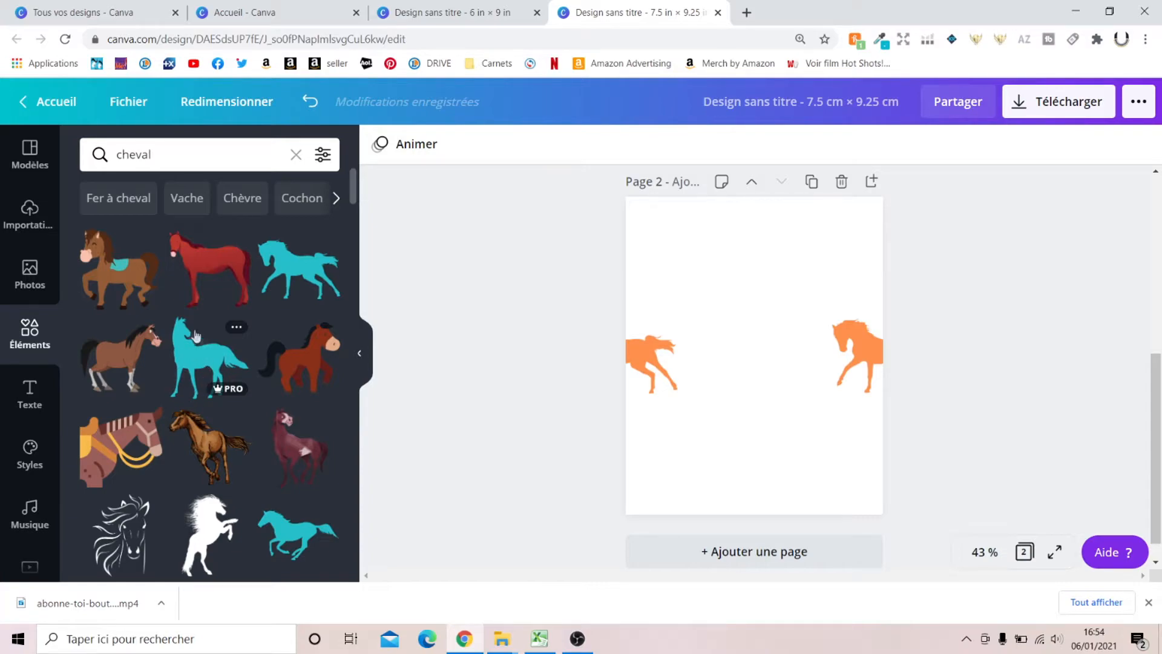
# Step: Add the standing horse silhouette to the page and recolour it in the default medium blue
pyautogui.click(197, 358)
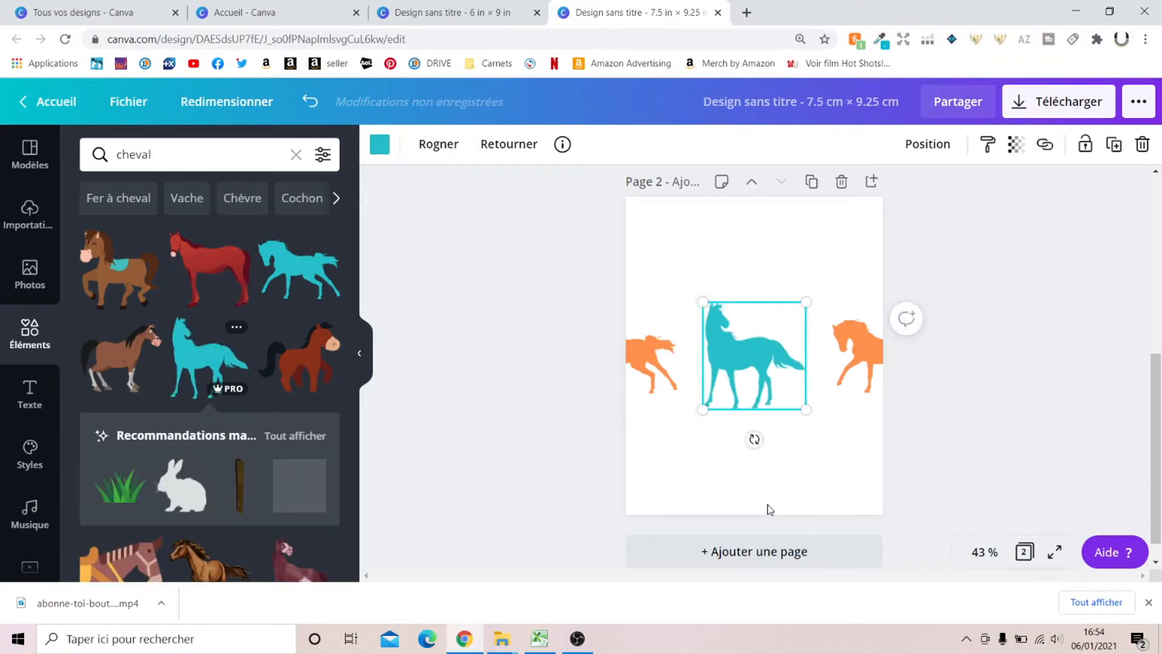
pyautogui.click(379, 144)
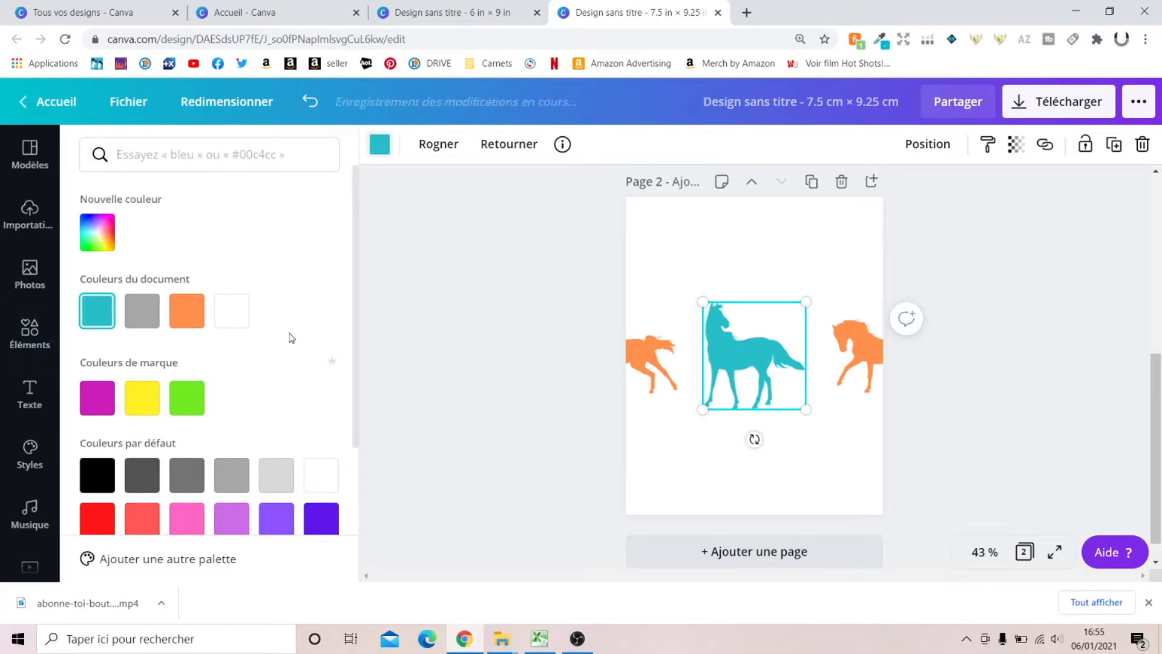
pyautogui.scroll(-3, 285, 327)
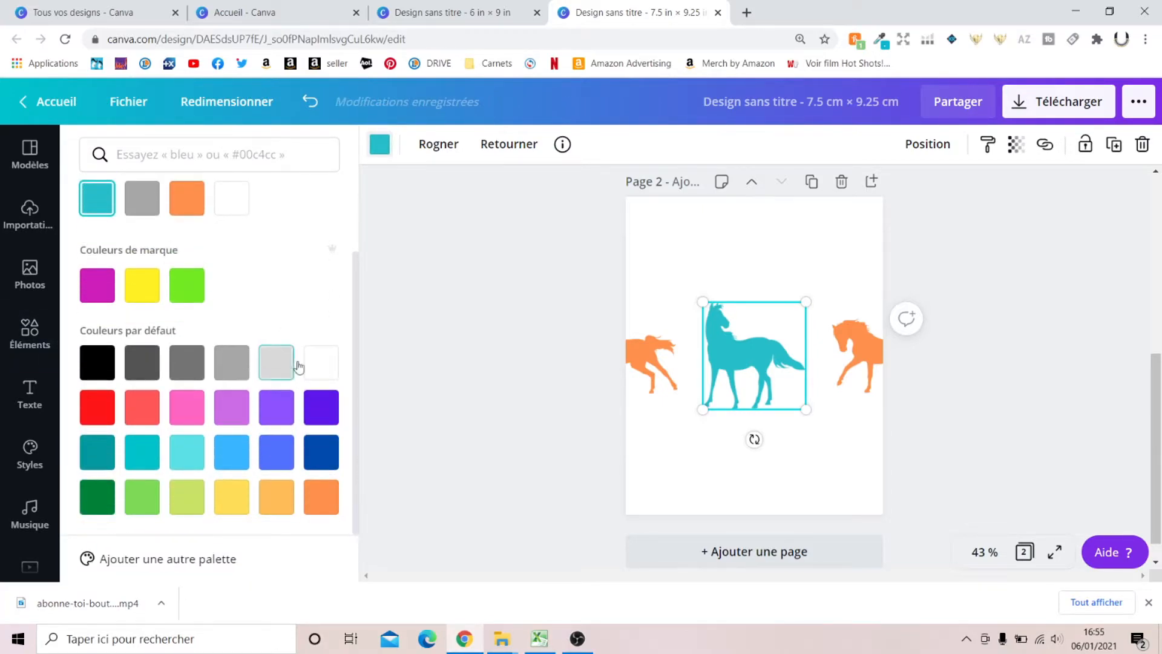
pyautogui.click(278, 453)
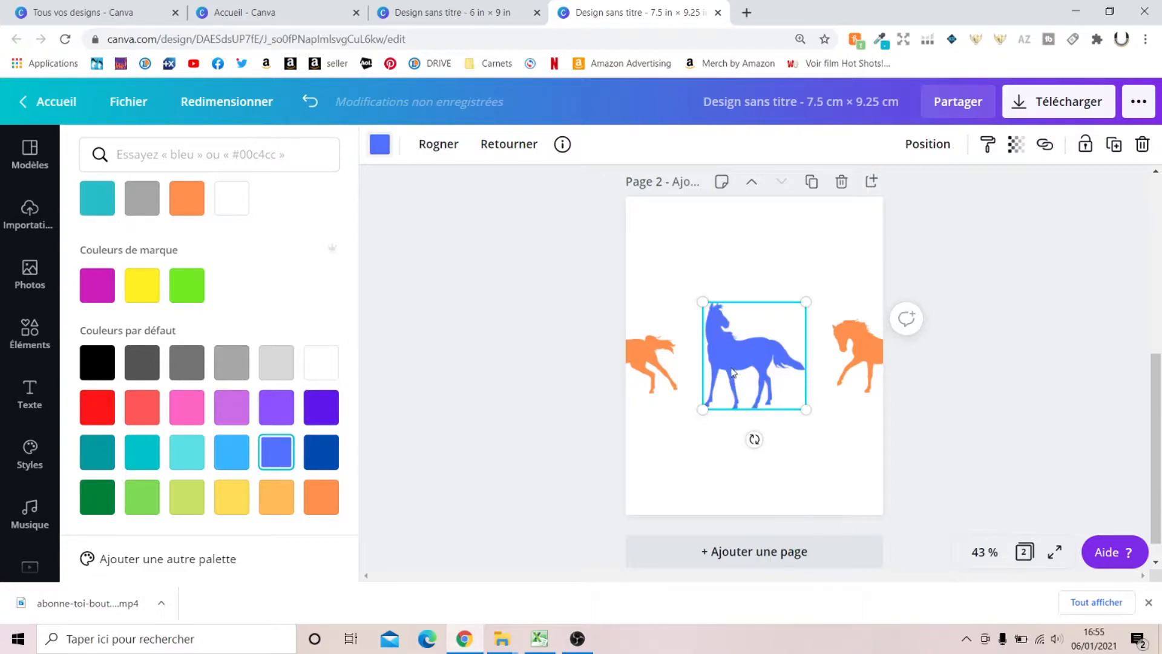
# Step: Position the blue horse half over the page's top edge and a duplicate of it half over the bottom edge, both horizontally centred
pyautogui.moveTo(731, 370); pyautogui.dragTo(743, 211)
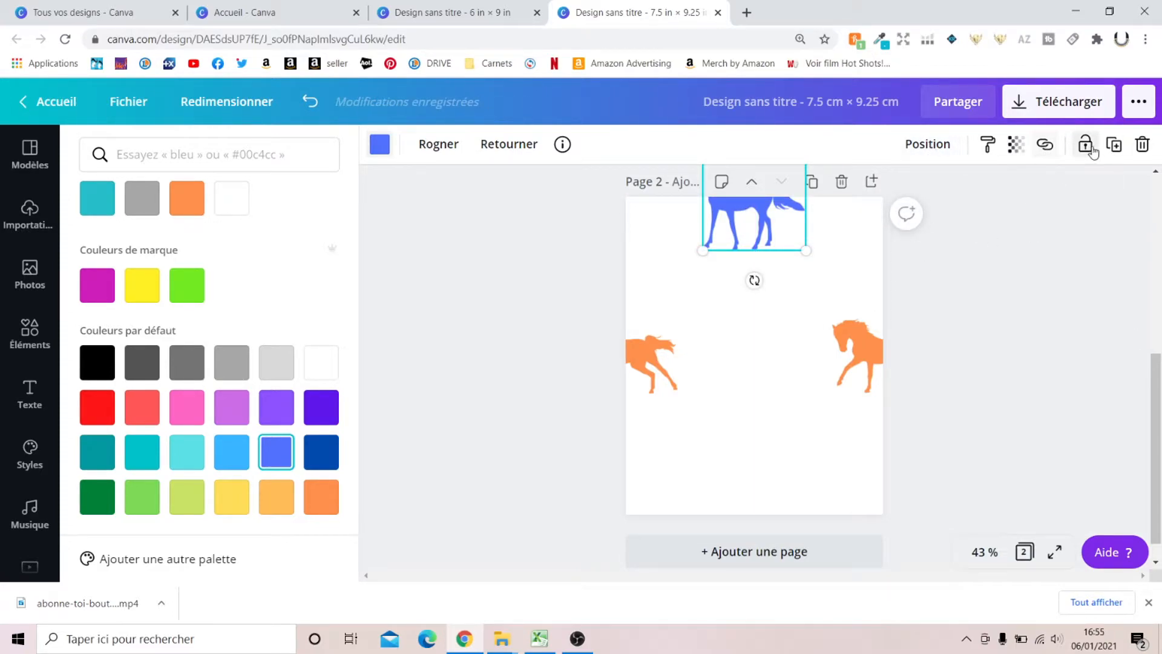
pyautogui.click(1114, 144)
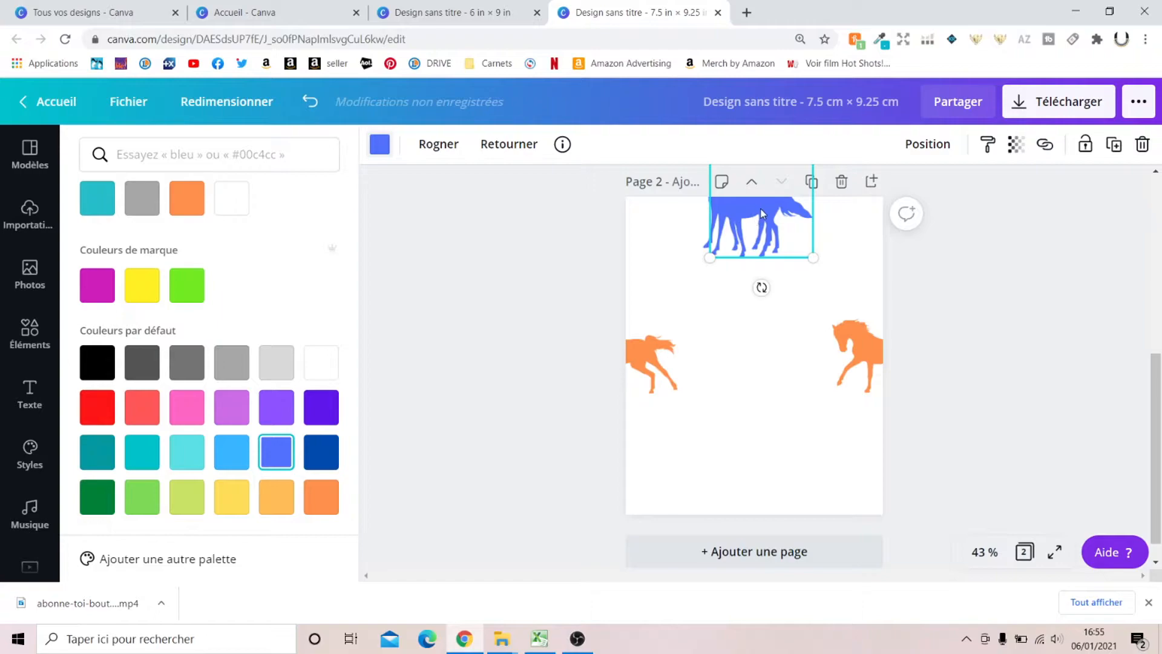
pyautogui.moveTo(761, 213); pyautogui.dragTo(750, 518)
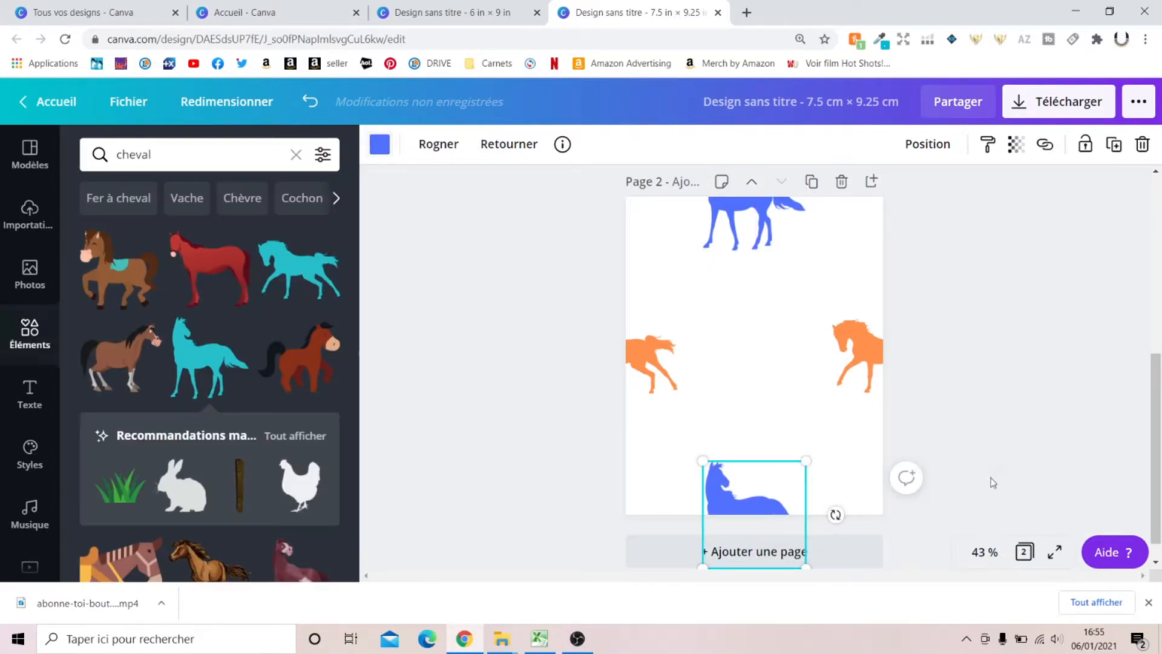
pyautogui.click(1023, 367)
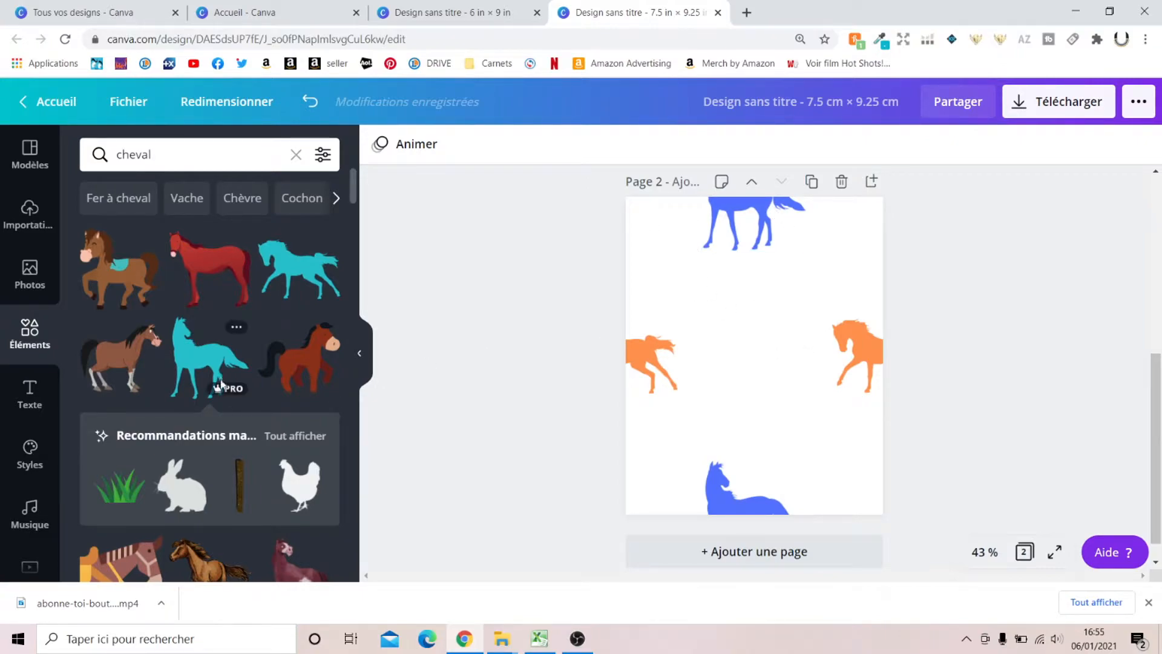
# Step: Add the turquoise galloping horse silhouette in the page's upper right area and tilt it slightly counterclockwise
pyautogui.scroll(-4, 221, 384)
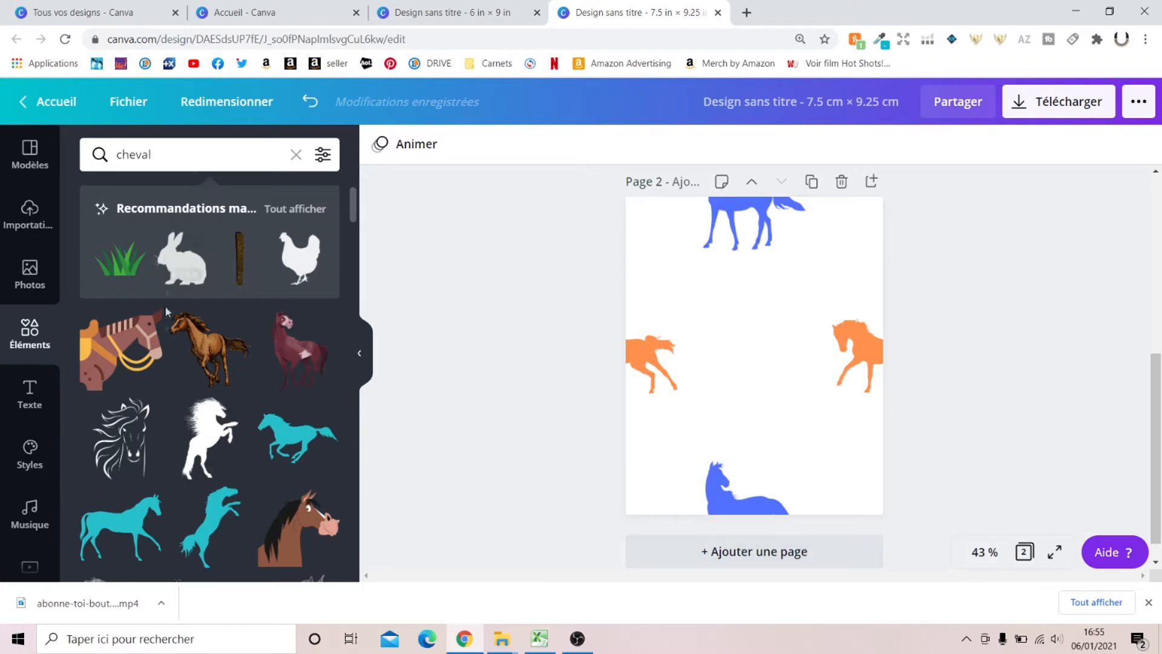
pyautogui.click(296, 434)
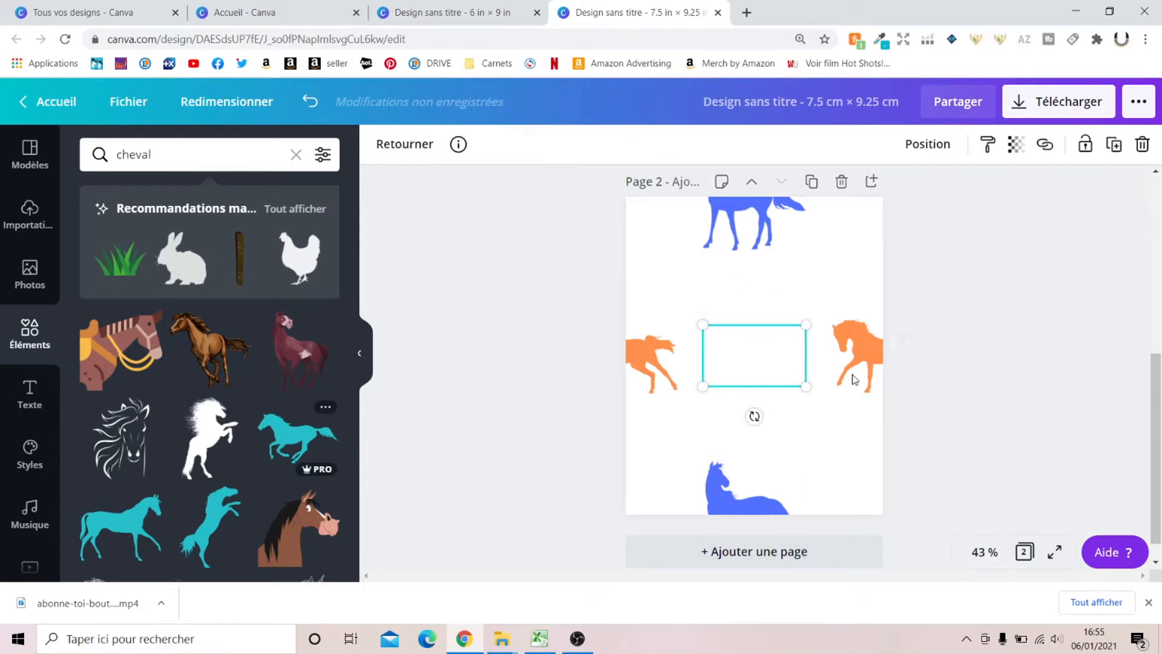
pyautogui.moveTo(742, 359); pyautogui.dragTo(789, 287)
pyautogui.moveTo(798, 342); pyautogui.dragTo(832, 326)
# Step: Add the rearing horse silhouette in the page's lower left area and recolour it light purple
pyautogui.click(224, 381)
pyautogui.moveTo(763, 374); pyautogui.dragTo(693, 457)
pyautogui.click(380, 144)
pyautogui.click(232, 519)
pyautogui.click(463, 335)
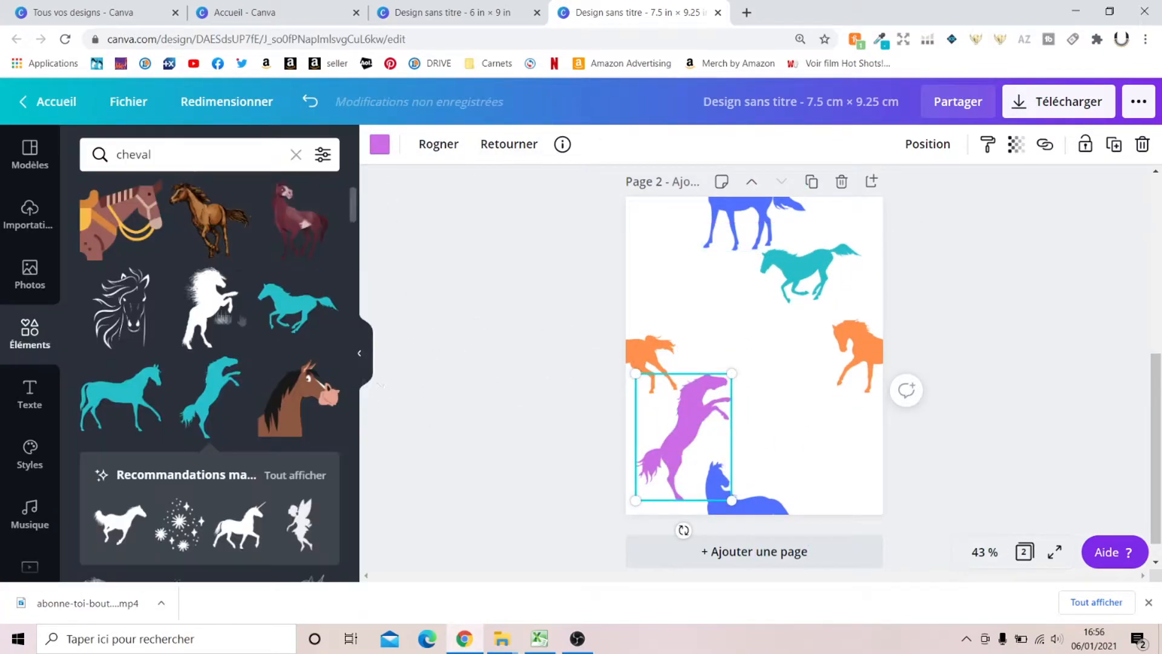
# Step: Add a smaller walking horse silhouette above the left orange horse, tilt it slightly clockwise and recolour it light green
pyautogui.click(121, 396)
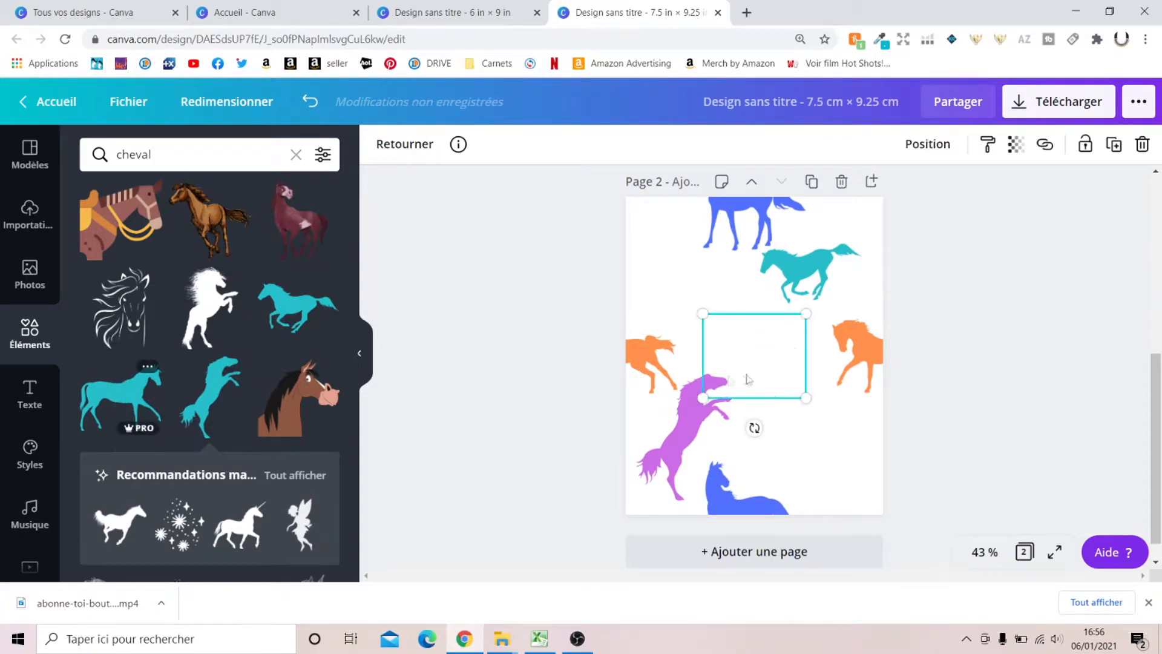
pyautogui.moveTo(759, 353); pyautogui.dragTo(684, 290)
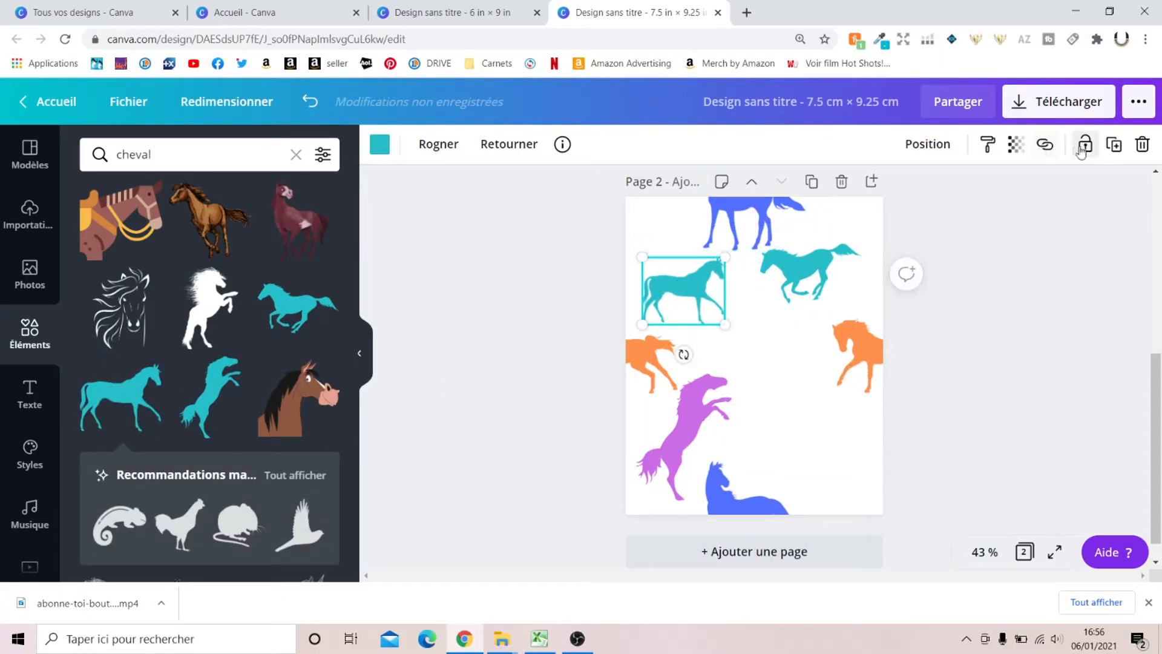
pyautogui.moveTo(684, 354); pyautogui.dragTo(675, 353)
pyautogui.click(380, 144)
pyautogui.click(142, 496)
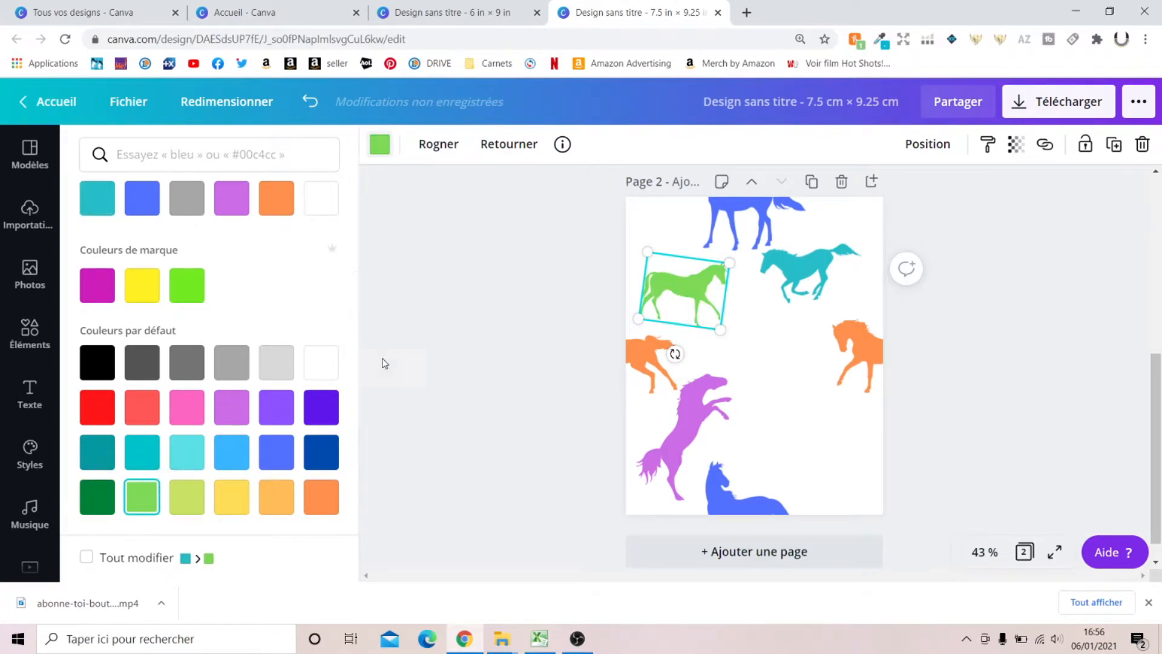
# Step: Place a horizontally flipped duplicate of the green horse in the page's lower right corner
pyautogui.moveTo(690, 293); pyautogui.dragTo(827, 458)
pyautogui.click(509, 144)
pyautogui.click(565, 189)
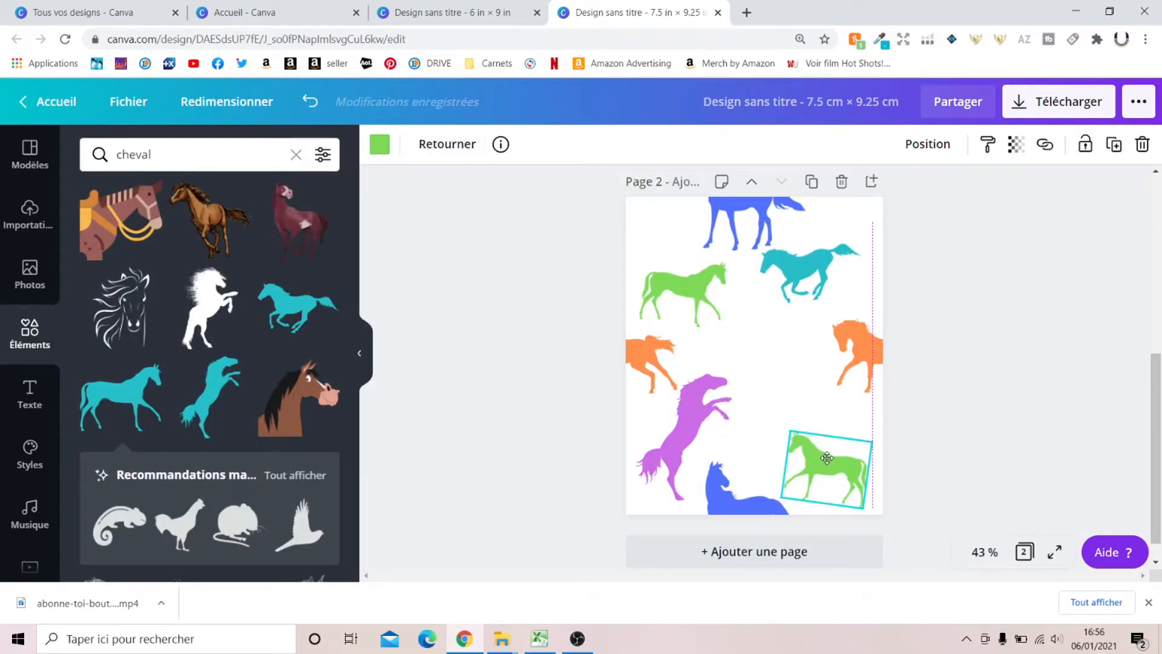
pyautogui.click(688, 419)
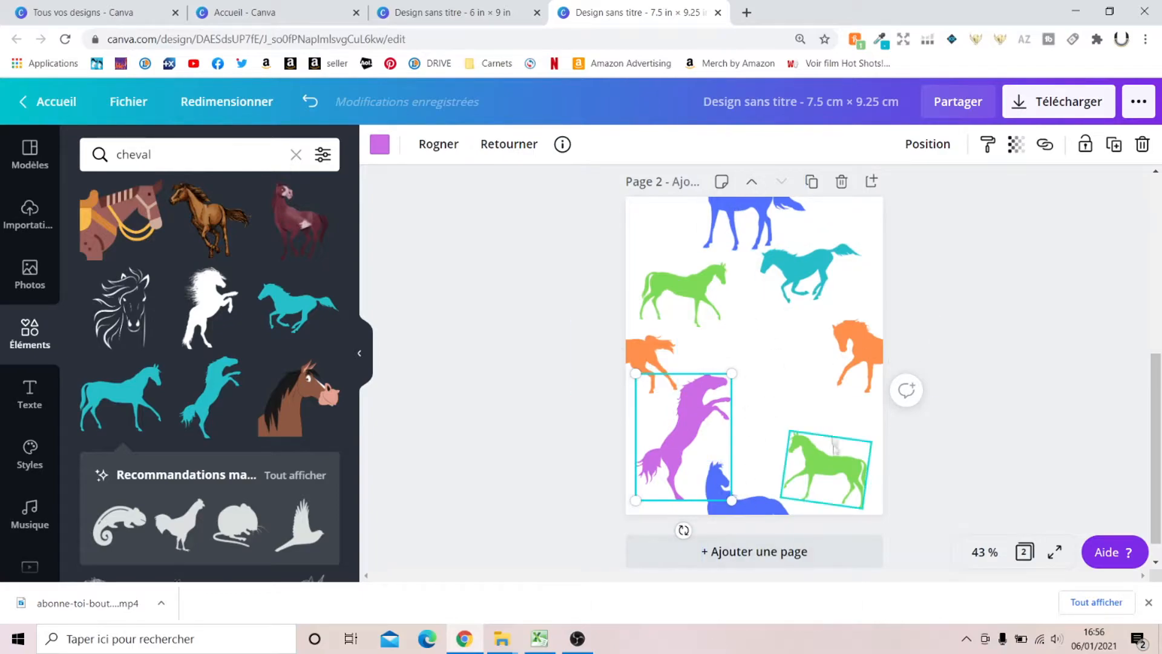
pyautogui.click(880, 495)
# Step: Add another rearing horse silhouette, flip it horizontally and place it near the page's centre, between the purple and right orange horses
pyautogui.scroll(-10, 279, 362)
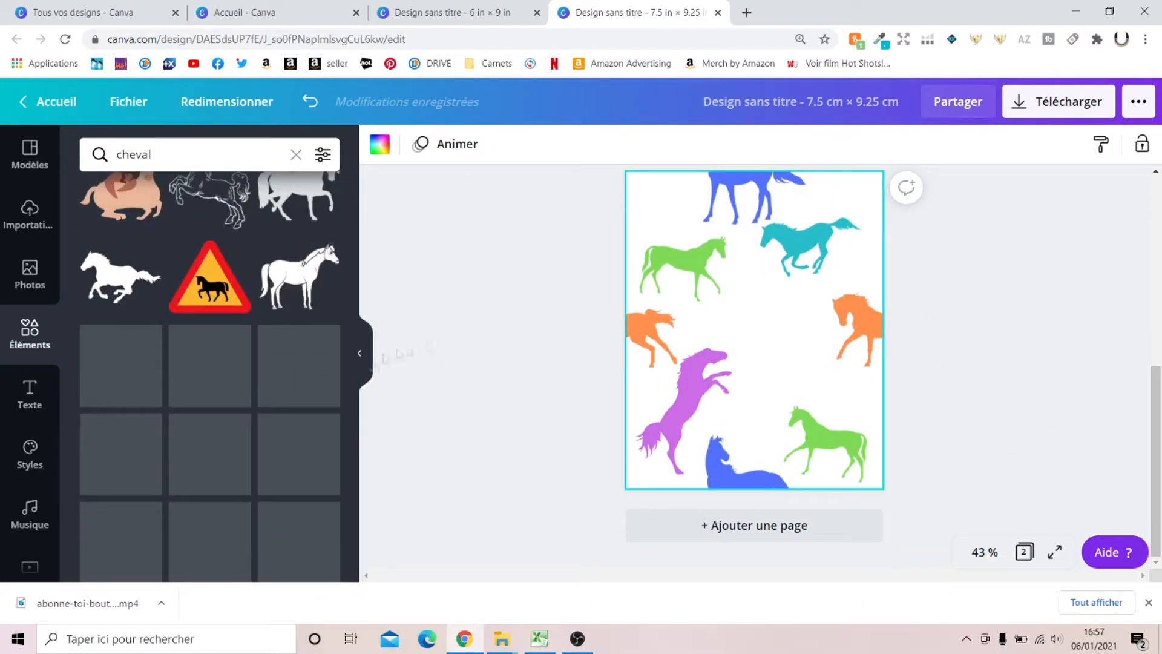
pyautogui.scroll(-10, 280, 362)
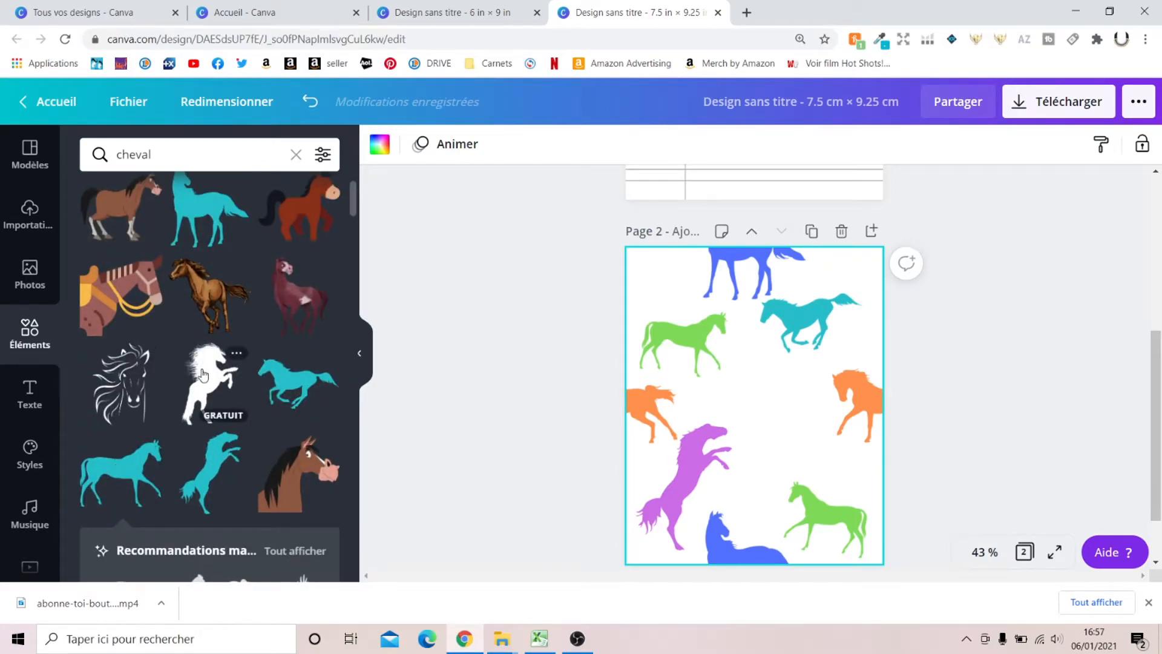
pyautogui.click(205, 465)
pyautogui.click(509, 141)
pyautogui.click(515, 221)
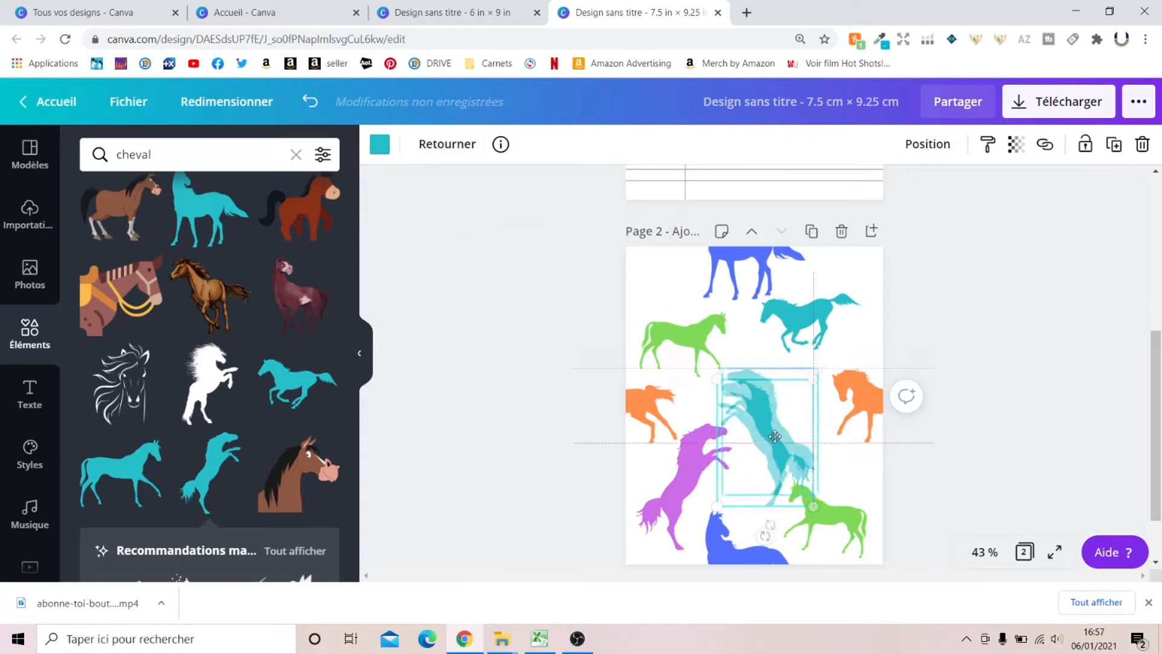
pyautogui.moveTo(775, 436); pyautogui.dragTo(778, 427)
# Step: Recolour the central rearing horse yellow
pyautogui.click(379, 144)
pyautogui.click(141, 441)
pyautogui.click(1036, 358)
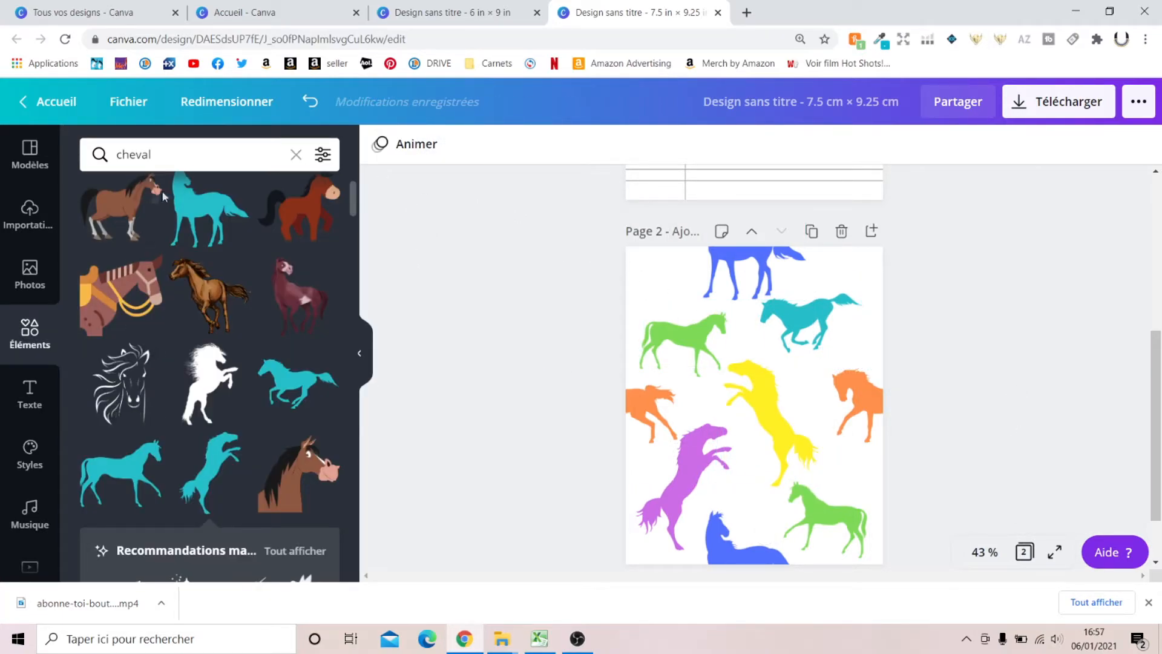
# Step: Search the elements for "fer a cheval" and place a small black horseshoe just above the bottom blue horse
pyautogui.click(181, 155)
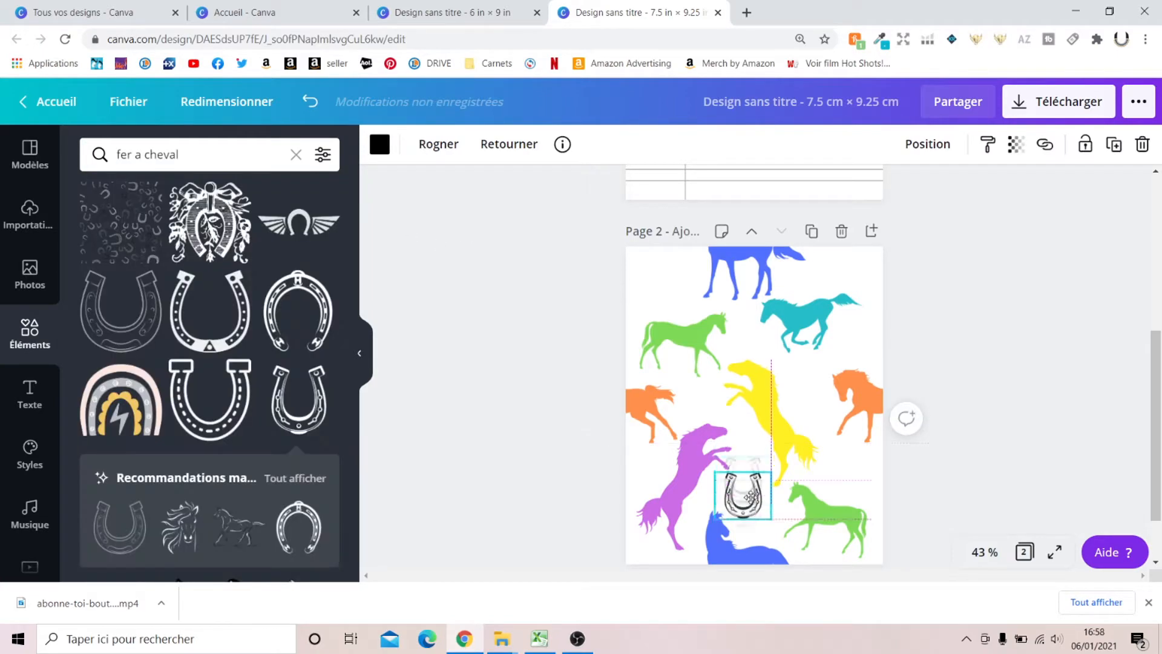
pyautogui.moveTo(738, 556); pyautogui.dragTo(749, 534)
# Step: Place a duplicate horseshoe between the yellow and right orange horses and tilt it clockwise
pyautogui.moveTo(776, 476); pyautogui.dragTo(812, 390)
pyautogui.click(1114, 145)
pyautogui.moveTo(808, 431); pyautogui.dragTo(772, 428)
pyautogui.click(503, 365)
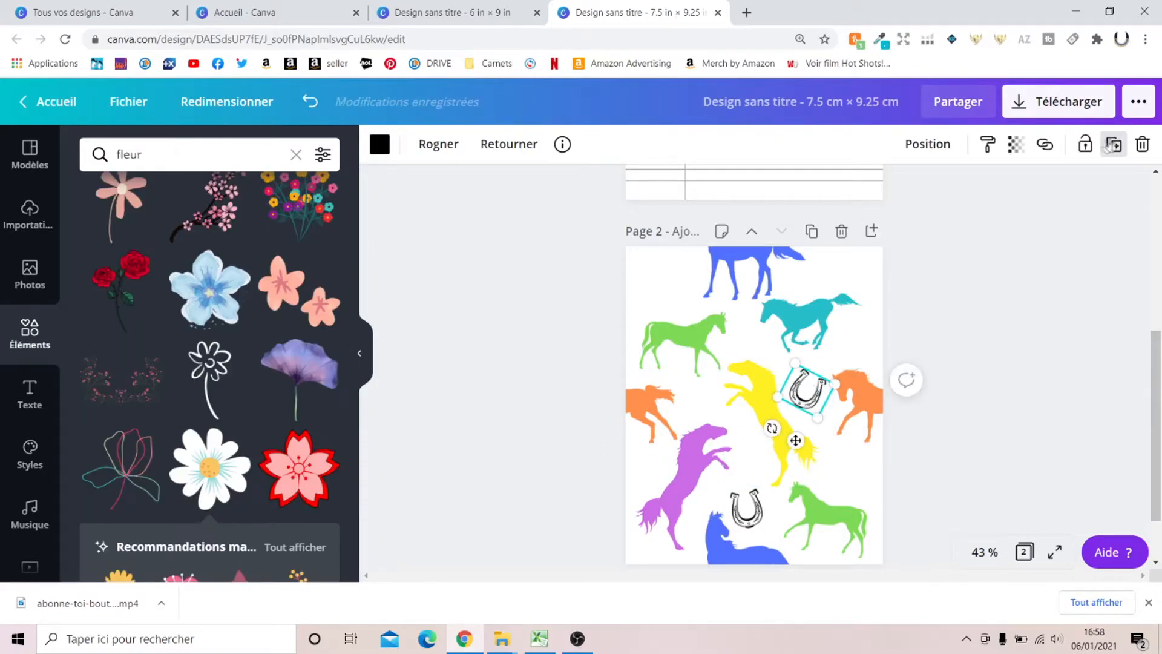
# Step: Place a duplicate of the tilted horseshoe above the upper green horse and rotate it almost upside down, with its opening facing lower left
pyautogui.click(1111, 145)
pyautogui.moveTo(818, 399); pyautogui.dragTo(675, 283)
pyautogui.moveTo(639, 321); pyautogui.dragTo(723, 258)
pyautogui.click(1061, 344)
pyautogui.scroll(-2, 1062, 344)
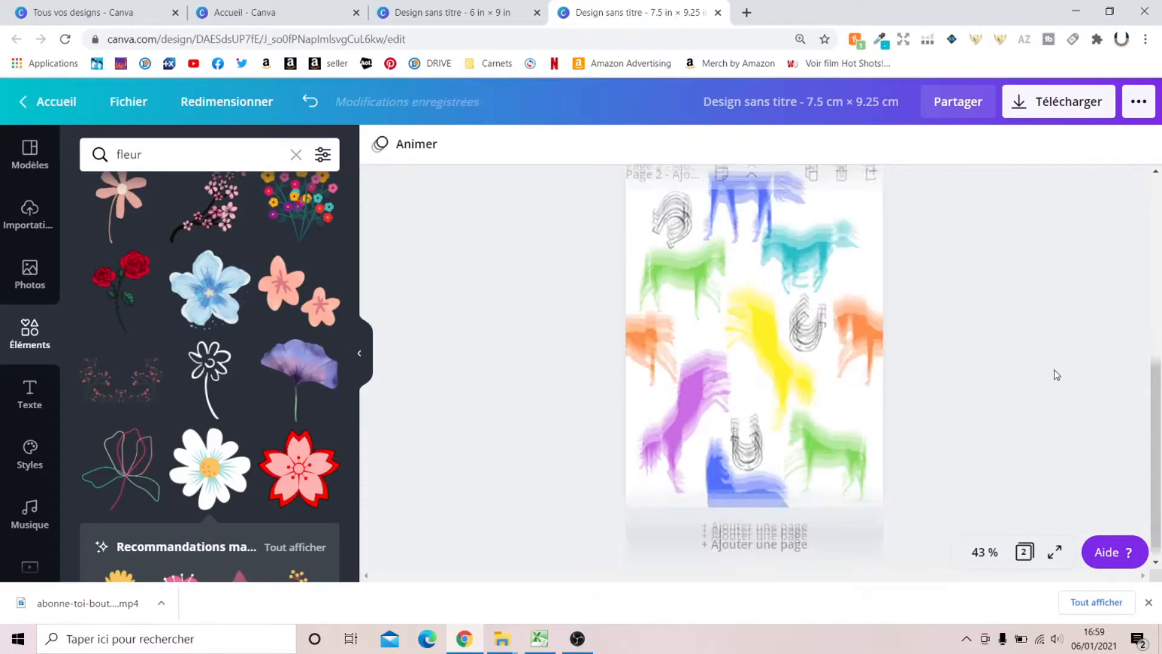
# Step: Download only page 2 of the design as a PNG file
pyautogui.click(1023, 104)
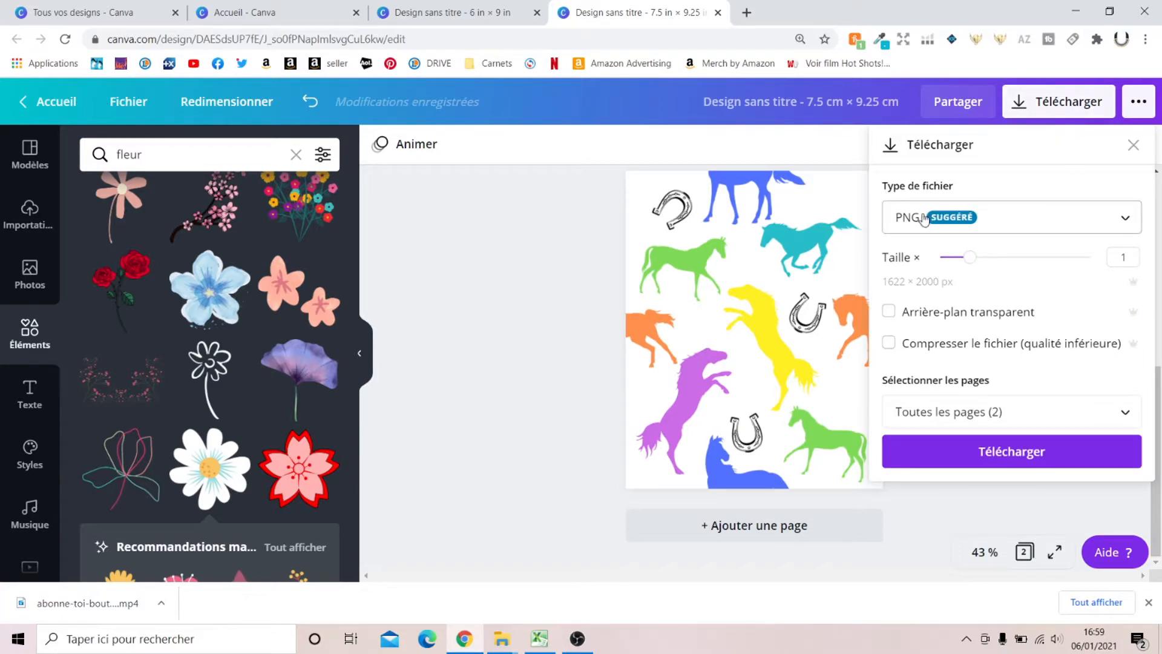
pyautogui.click(1125, 415)
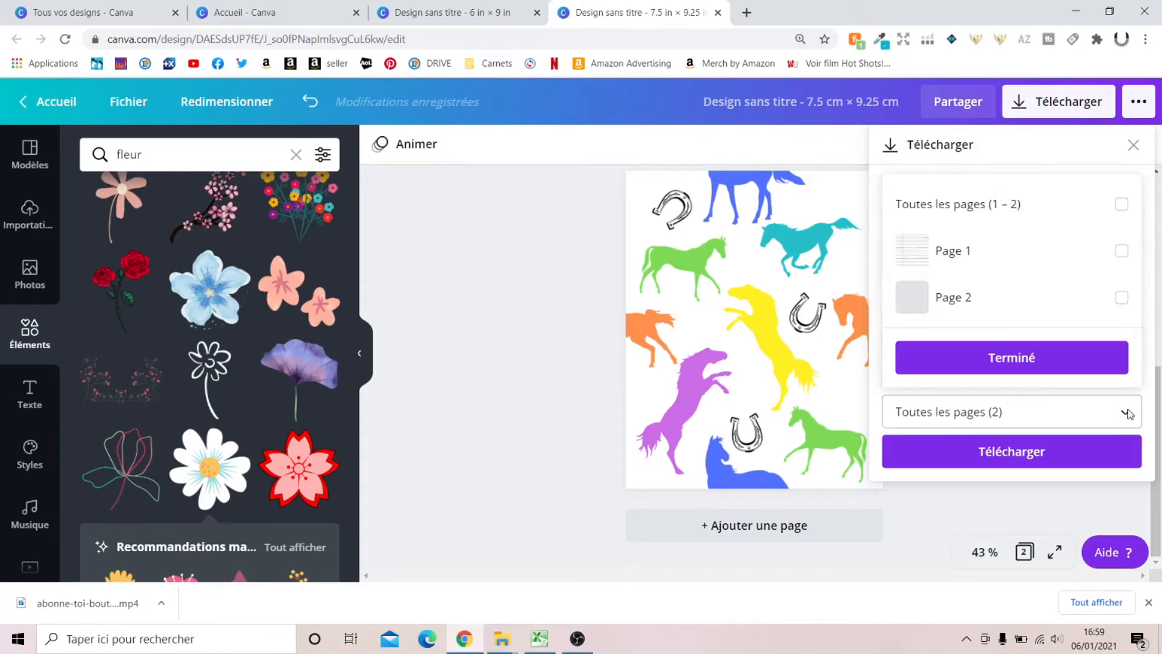
pyautogui.click(1122, 297)
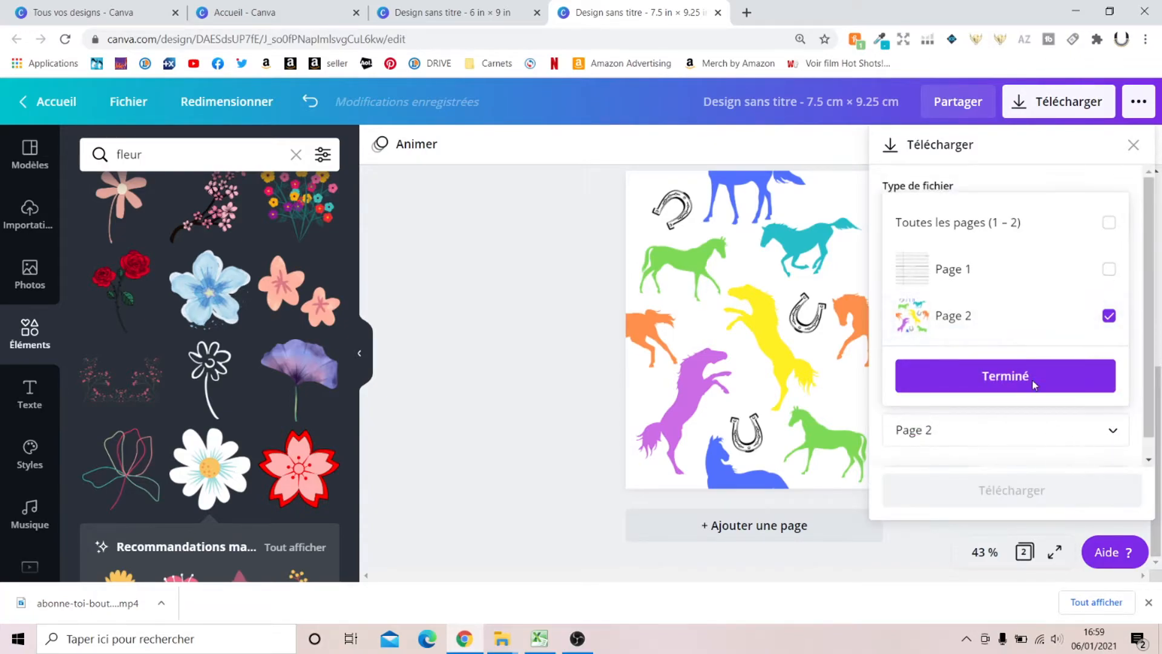
pyautogui.click(1039, 359)
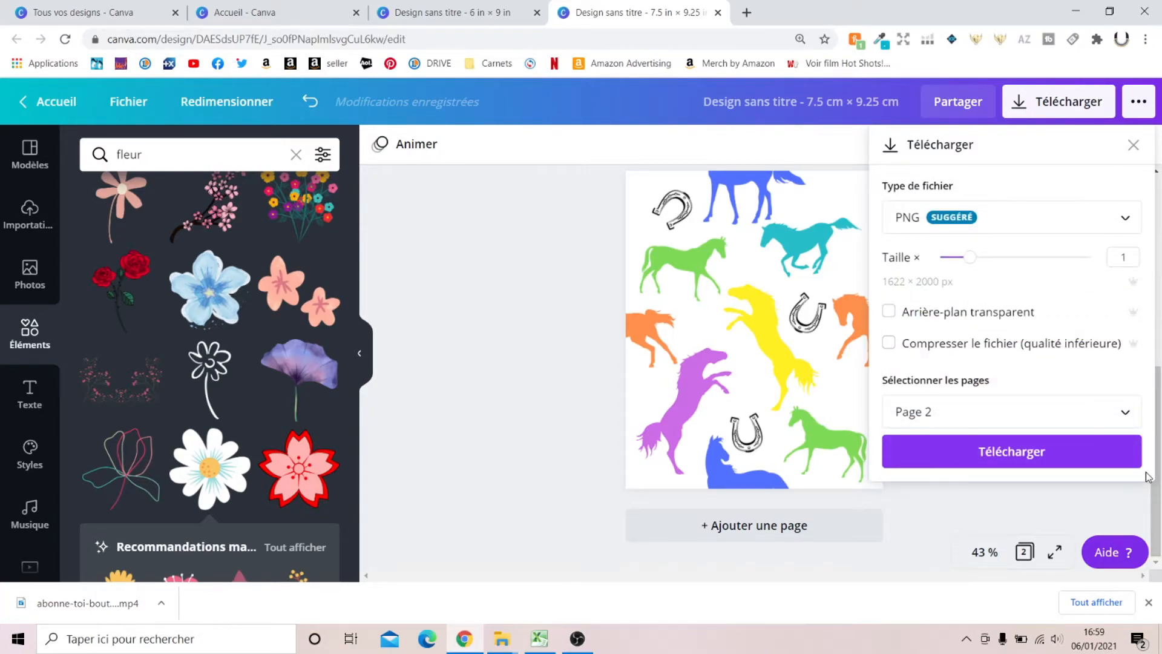
pyautogui.click(1012, 451)
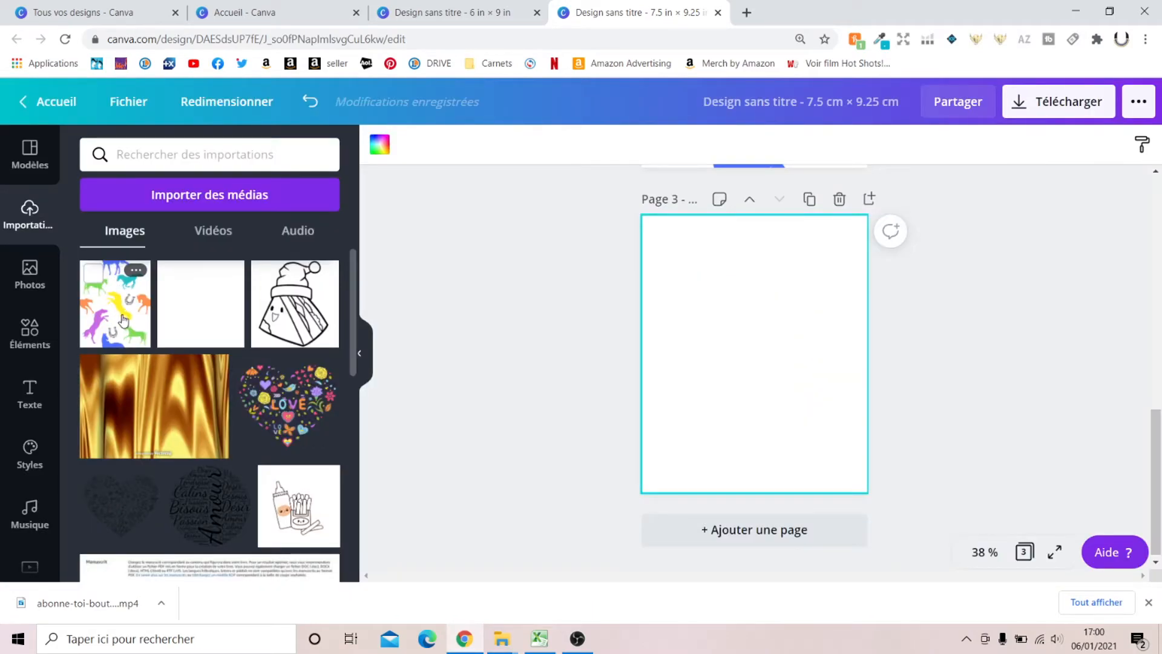
# Step: Insert the uploaded horse pattern image on page 3, shrink it to under half the page width and align it with the page's upper-left corner
pyautogui.click(123, 319)
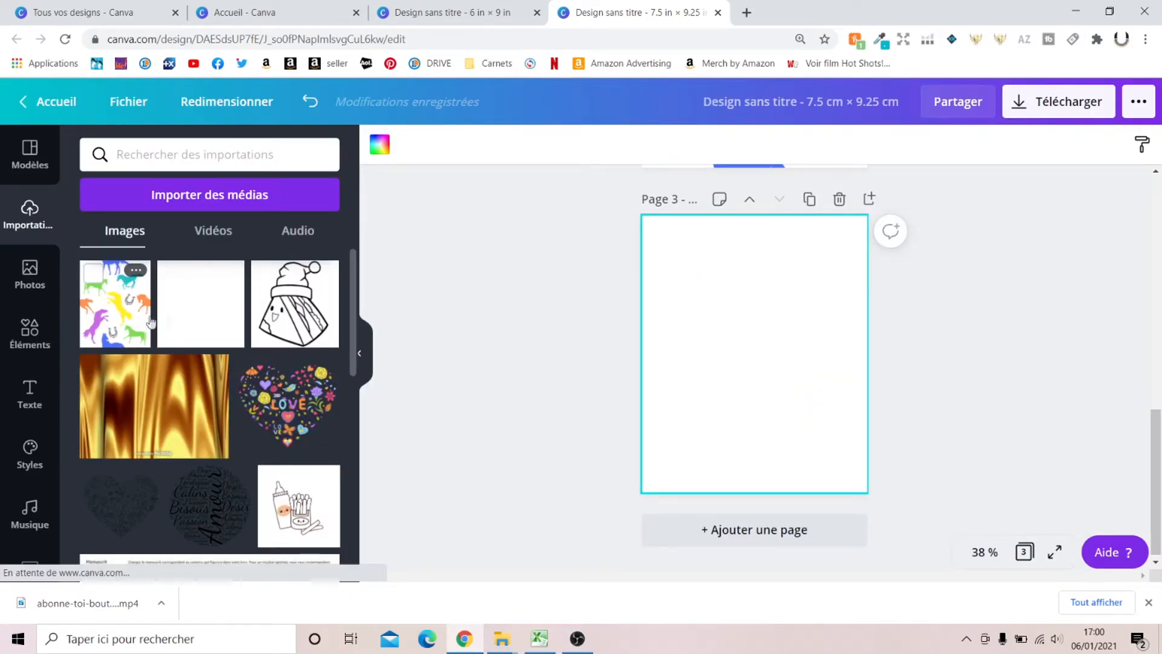
pyautogui.click(360, 353)
pyautogui.moveTo(633, 380); pyautogui.dragTo(623, 371)
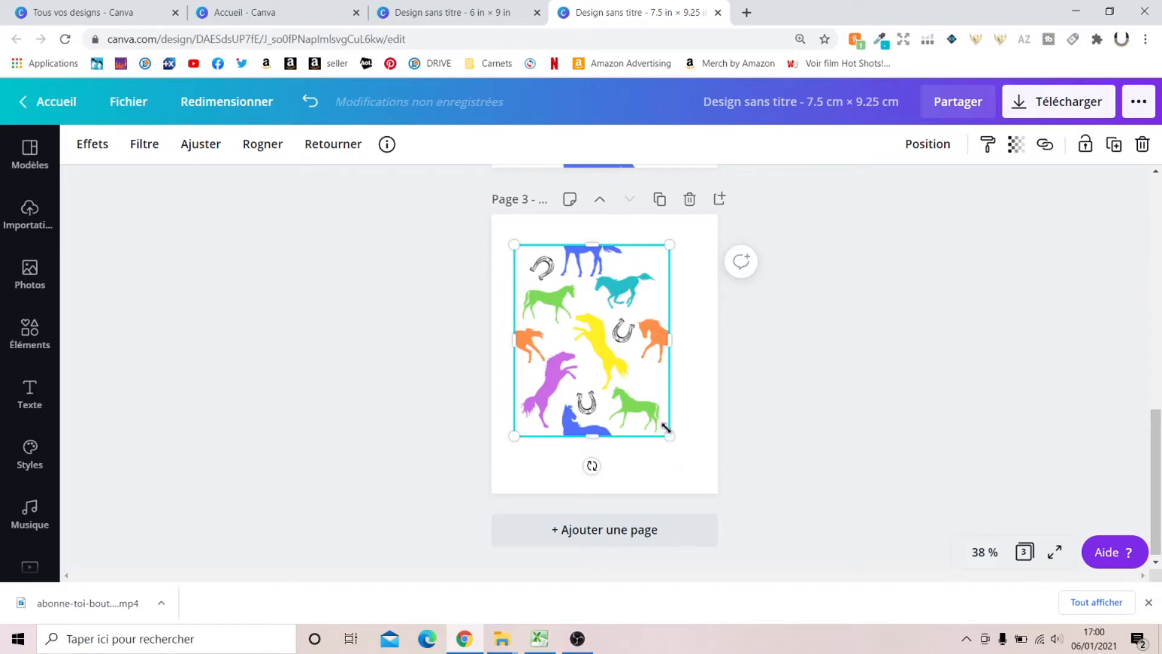
pyautogui.moveTo(667, 427); pyautogui.dragTo(613, 363)
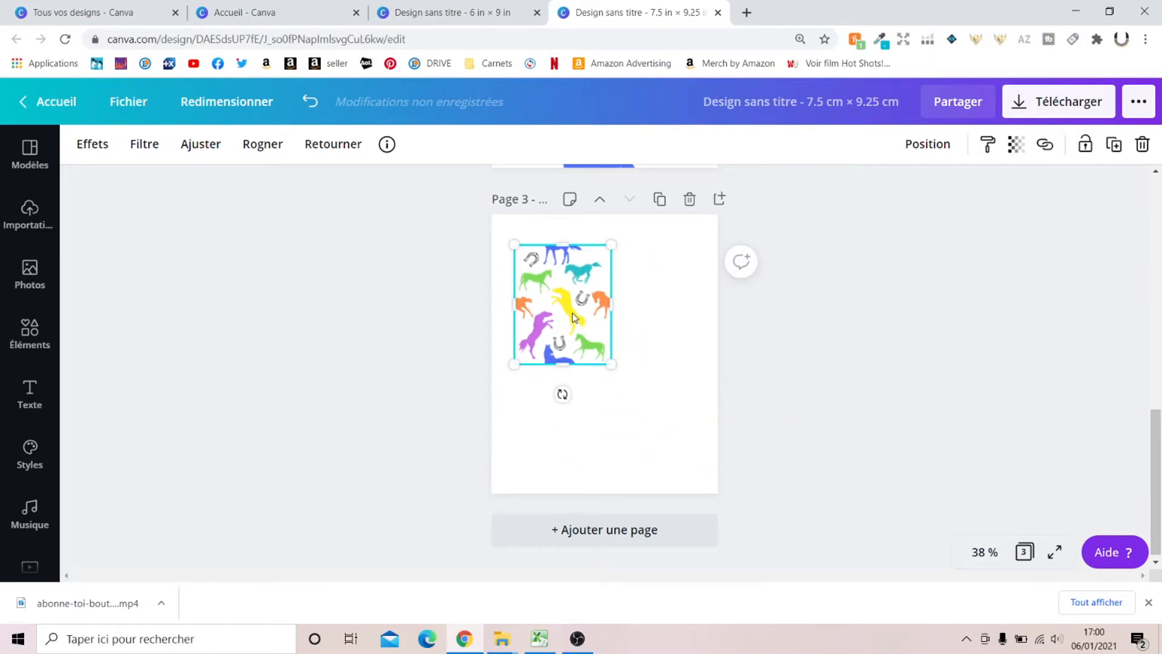
pyautogui.moveTo(574, 317); pyautogui.dragTo(549, 284)
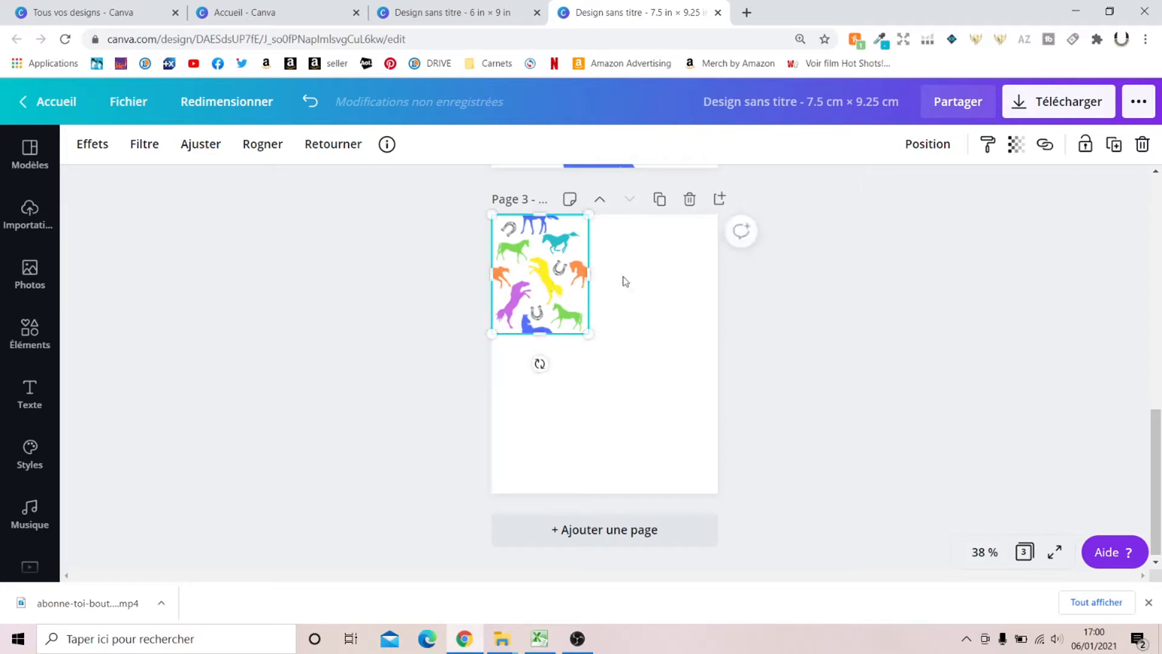
# Step: Duplicate the pattern tile twice and stack the copies edge to edge below the first, down to the page's lower edge
pyautogui.click(1114, 144)
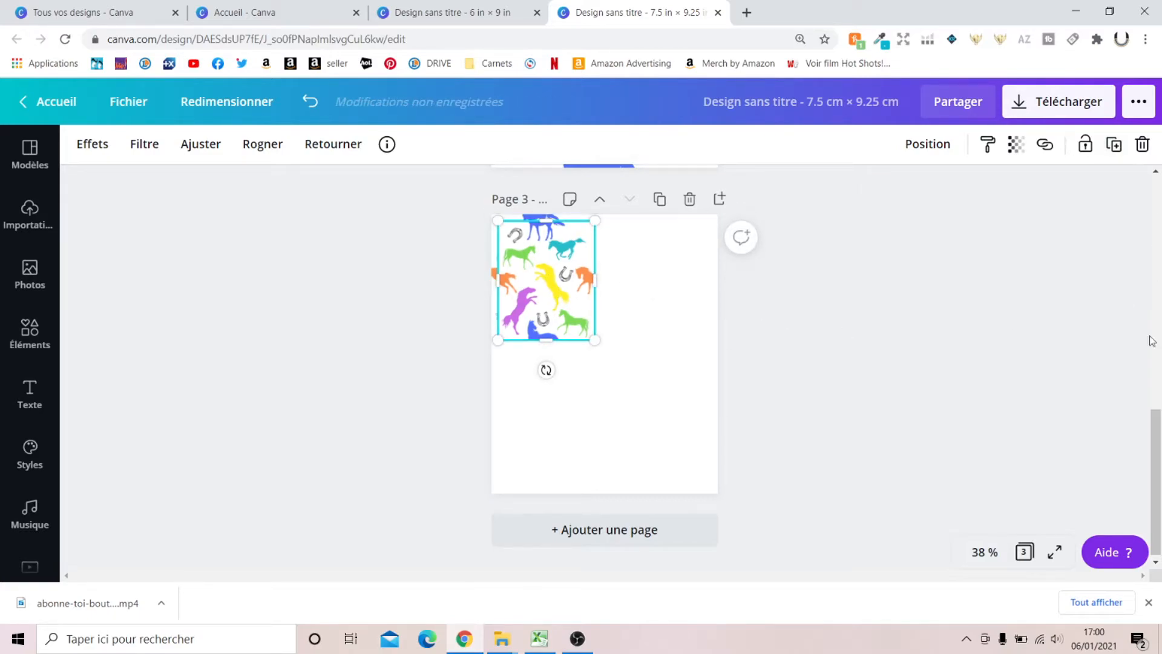
pyautogui.moveTo(557, 248); pyautogui.dragTo(549, 362)
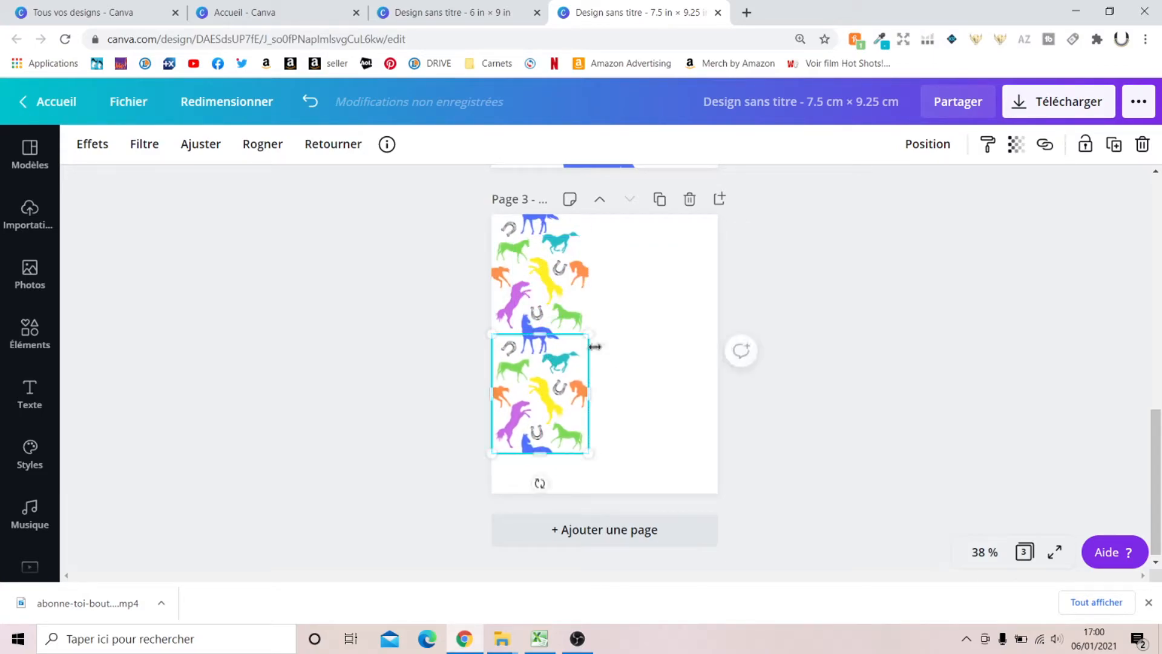
pyautogui.click(668, 342)
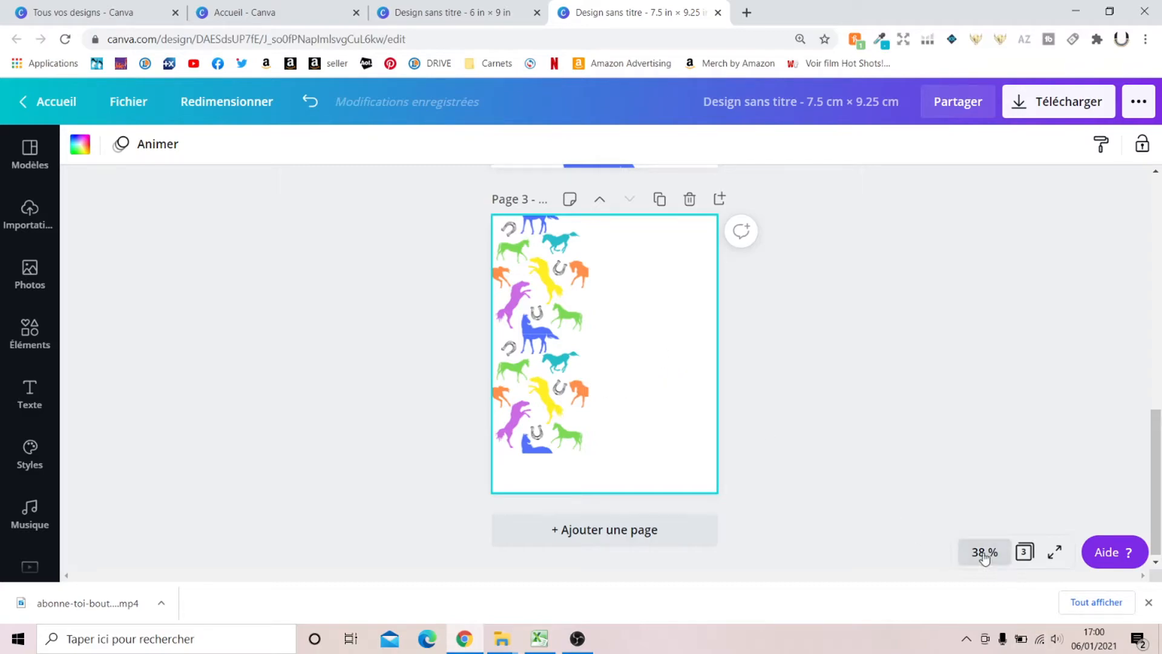
pyautogui.moveTo(538, 577); pyautogui.dragTo(551, 556)
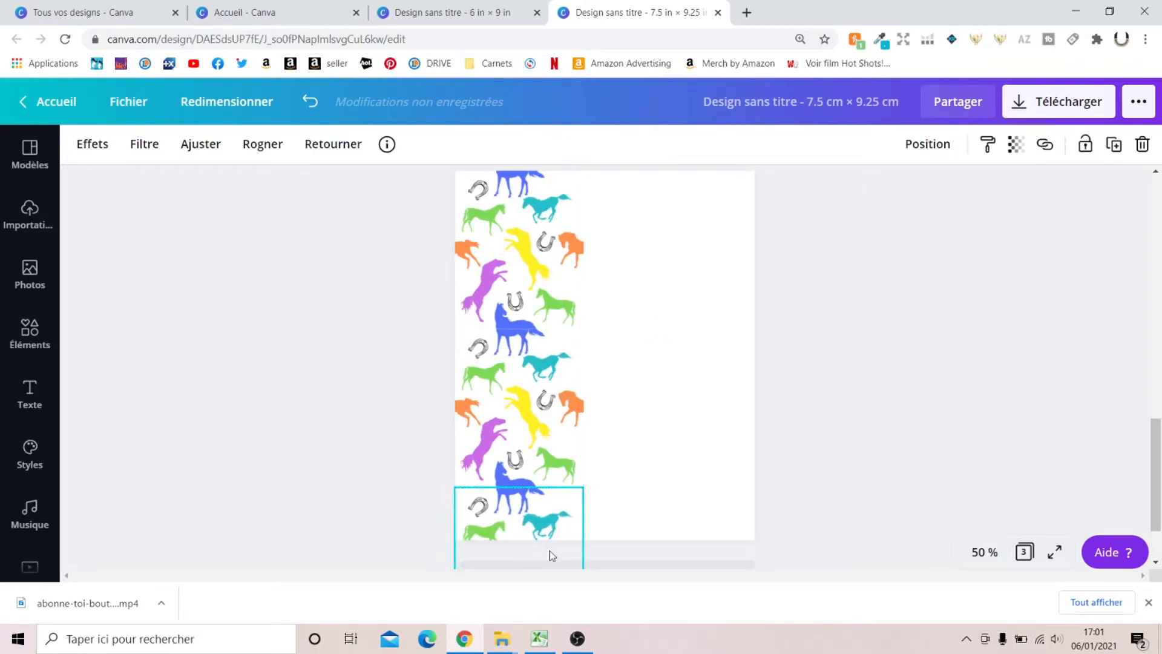
pyautogui.click(720, 472)
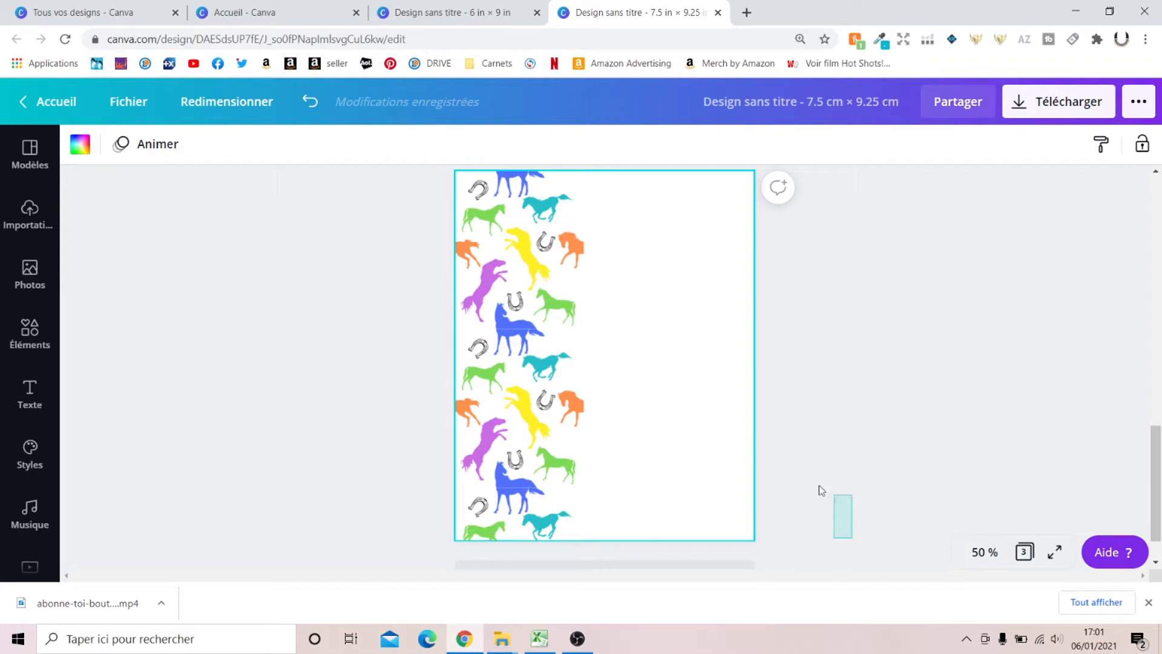
# Step: Select the three stacked tiles and place duplicate columns edge to edge beside them until page 3 is completely covered
pyautogui.moveTo(819, 485); pyautogui.dragTo(490, 207)
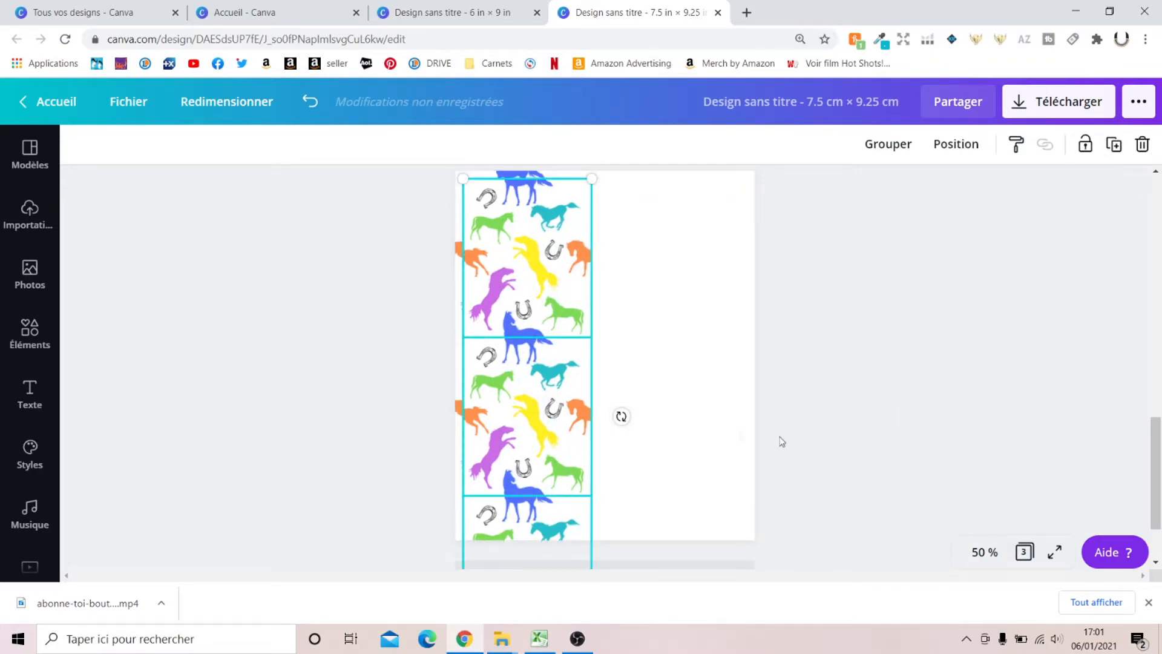
pyautogui.moveTo(498, 312); pyautogui.dragTo(748, 213)
pyautogui.click(1119, 146)
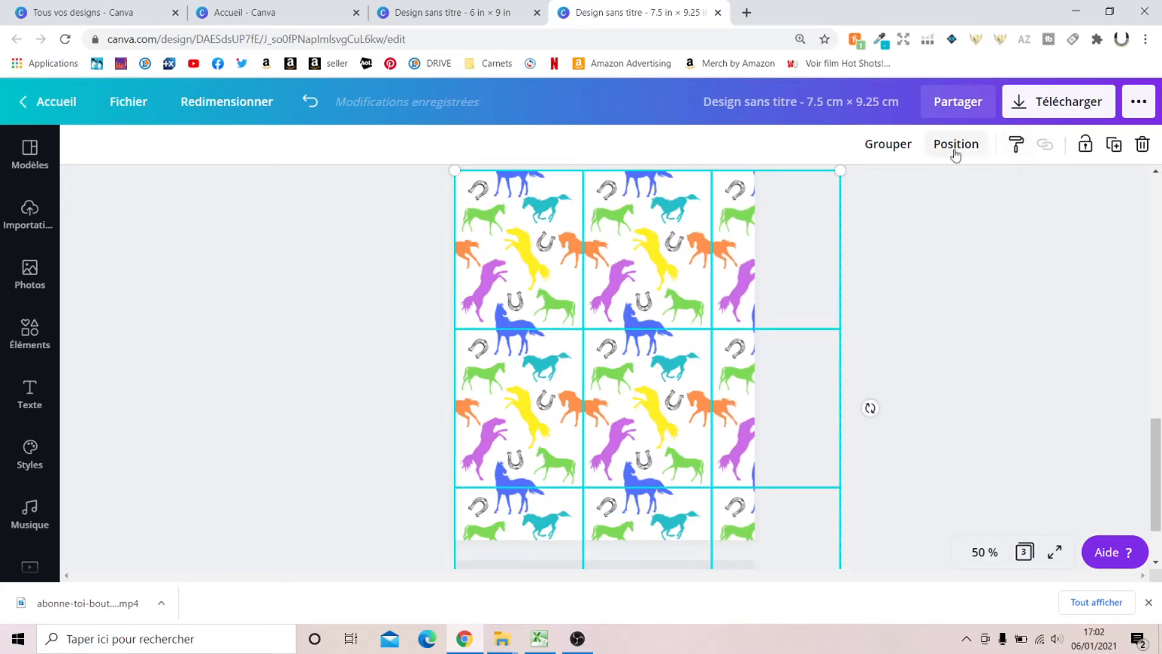
# Step: Download the tiled horse pattern page as a PNG, then close the image preview and the download confirmation
pyautogui.click(1084, 112)
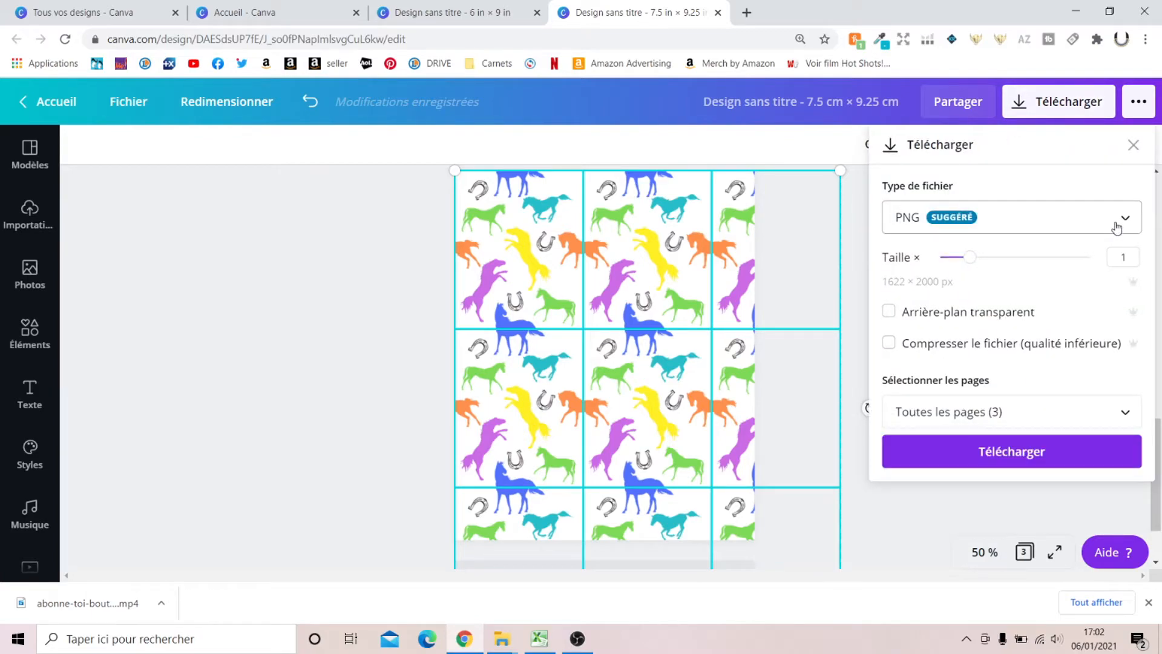
pyautogui.click(1108, 451)
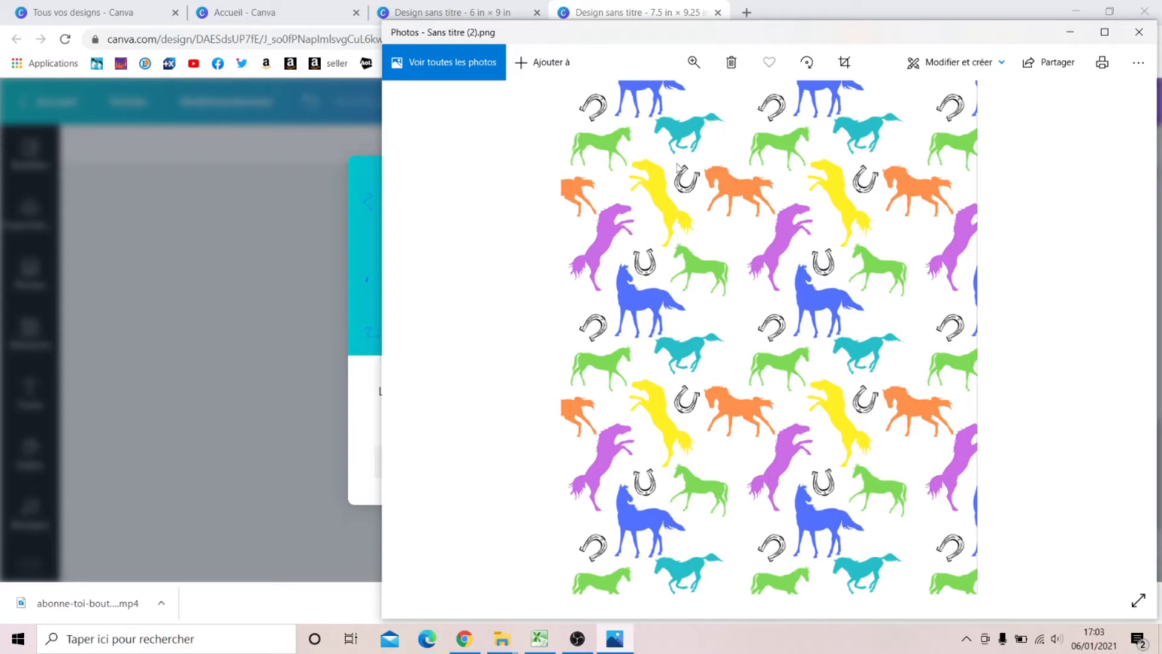
pyautogui.click(1133, 37)
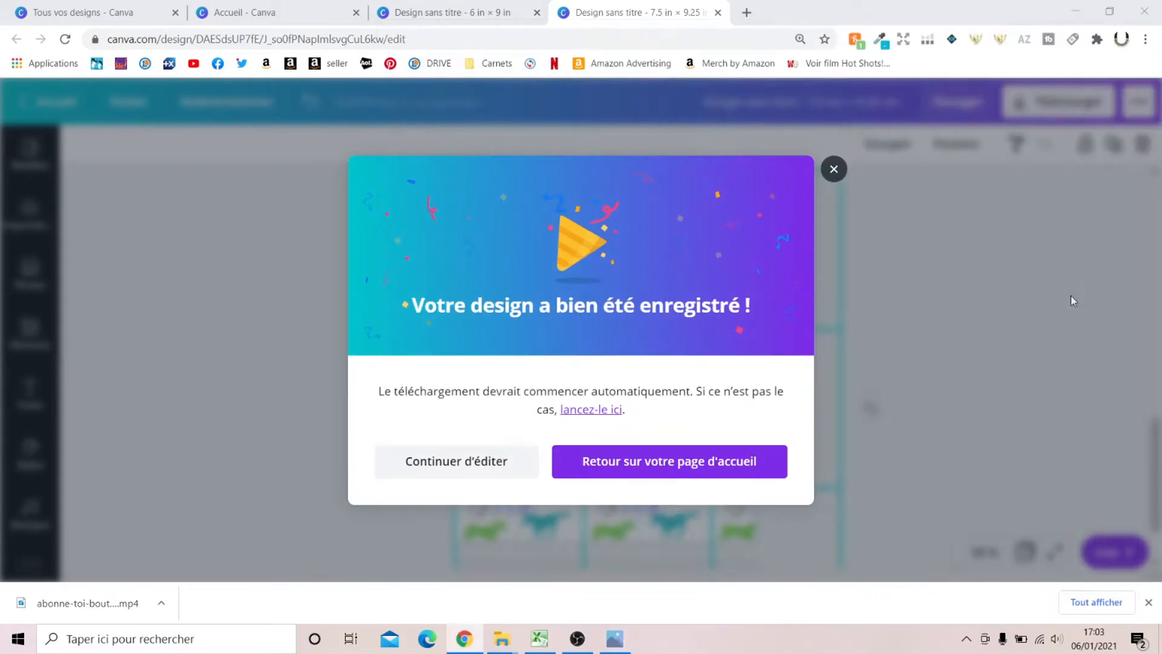
pyautogui.click(918, 370)
# Step: Add page 4, insert the uploaded tiled horse pattern and enlarge it from the upper-left corner to cover the whole page
pyautogui.click(650, 524)
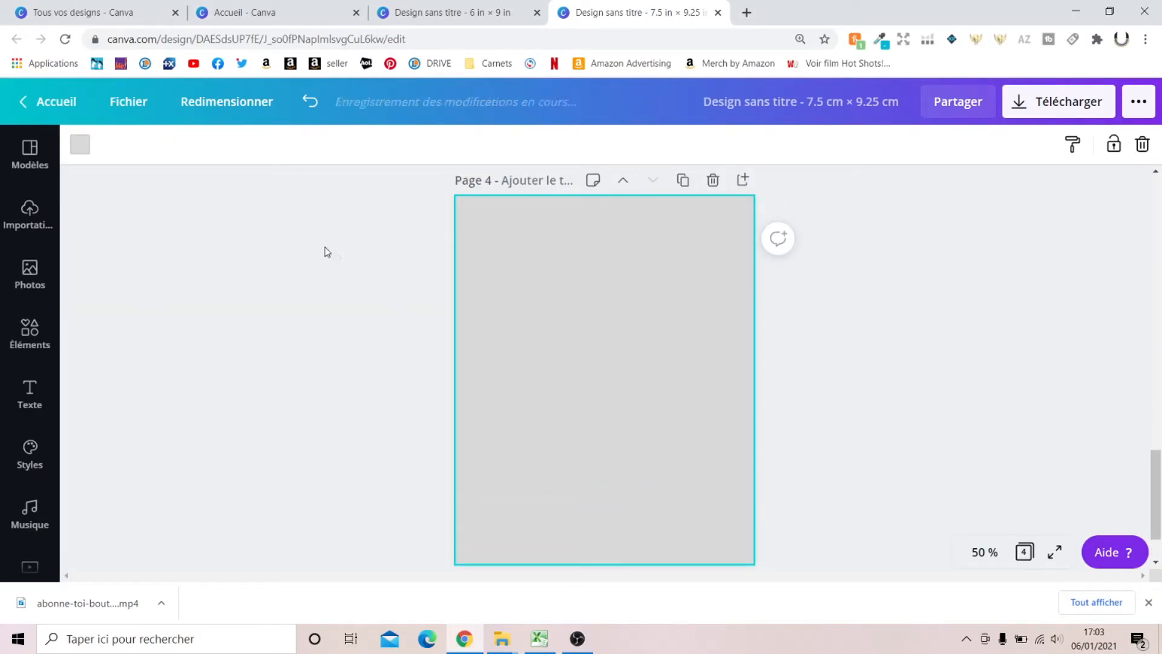
pyautogui.click(29, 211)
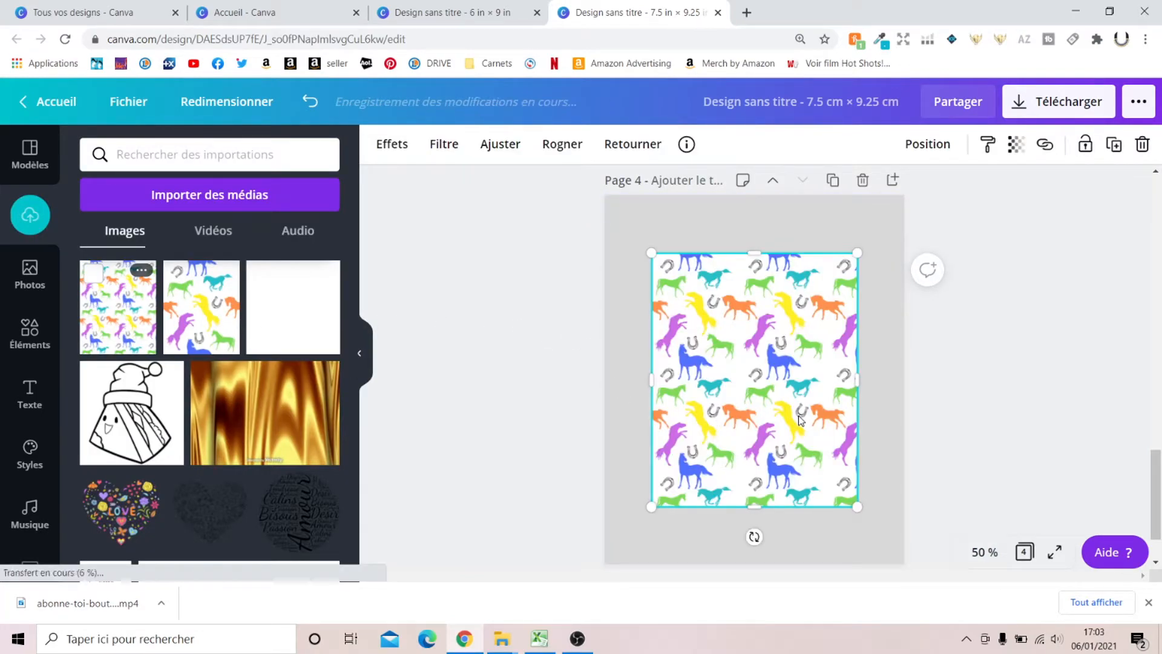
pyautogui.moveTo(798, 414); pyautogui.dragTo(751, 356)
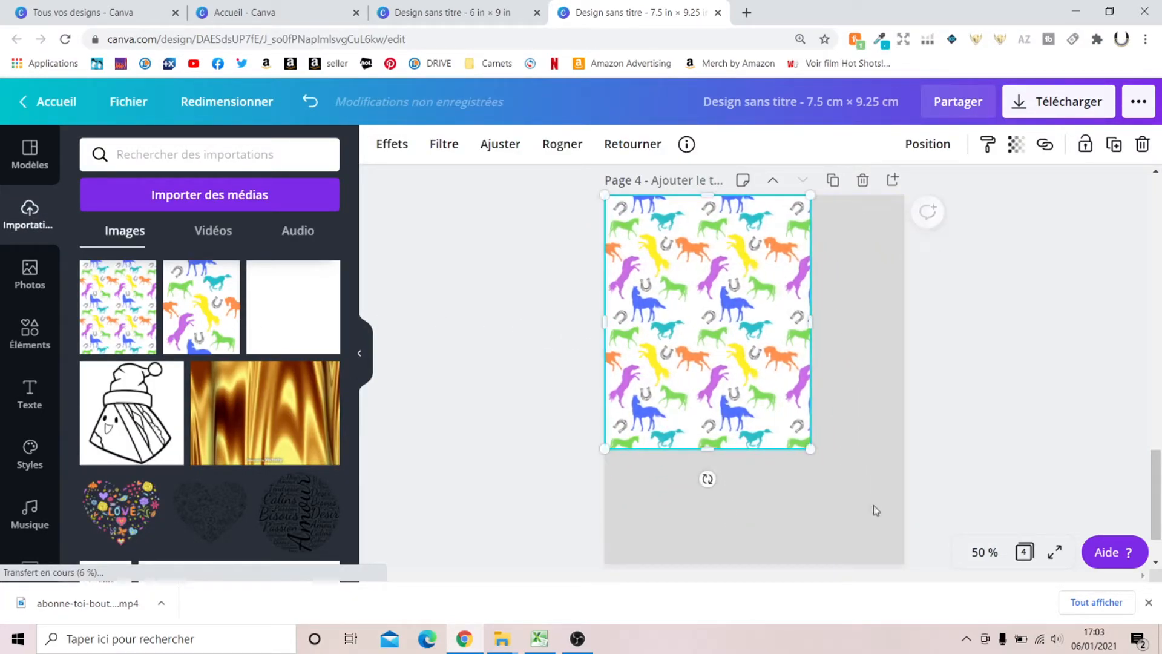
pyautogui.moveTo(812, 450); pyautogui.dragTo(854, 519)
pyautogui.moveTo(893, 562); pyautogui.dragTo(920, 528)
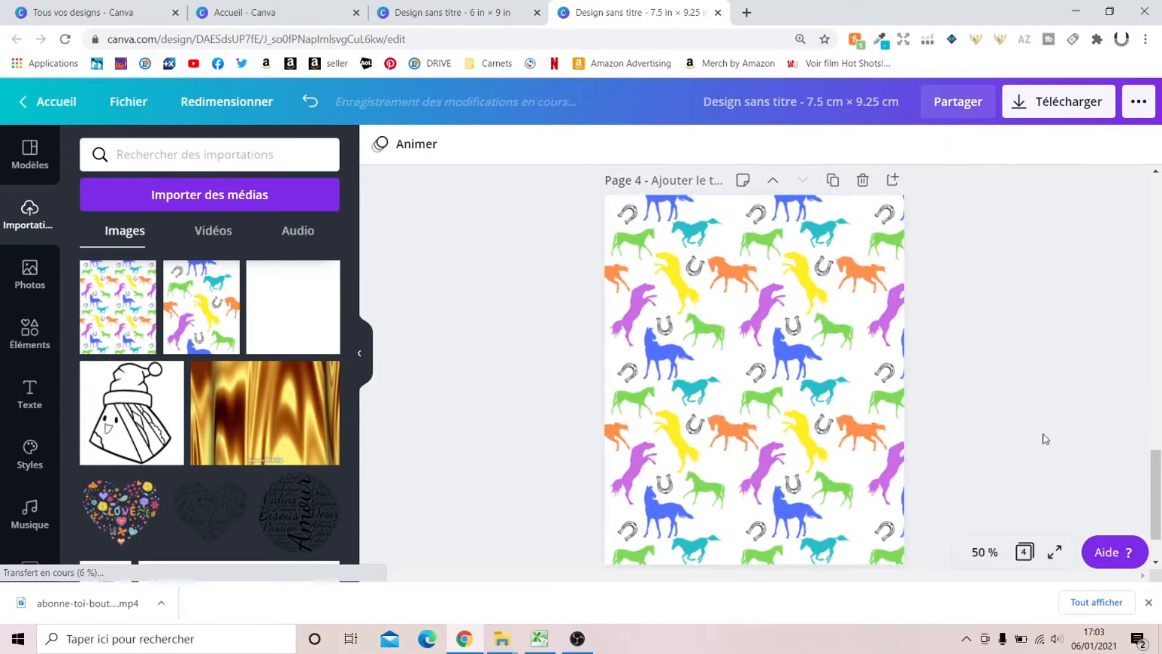
# Step: Remove the white background from the pattern image on page 4 with the background removal tool
pyautogui.click(610, 276)
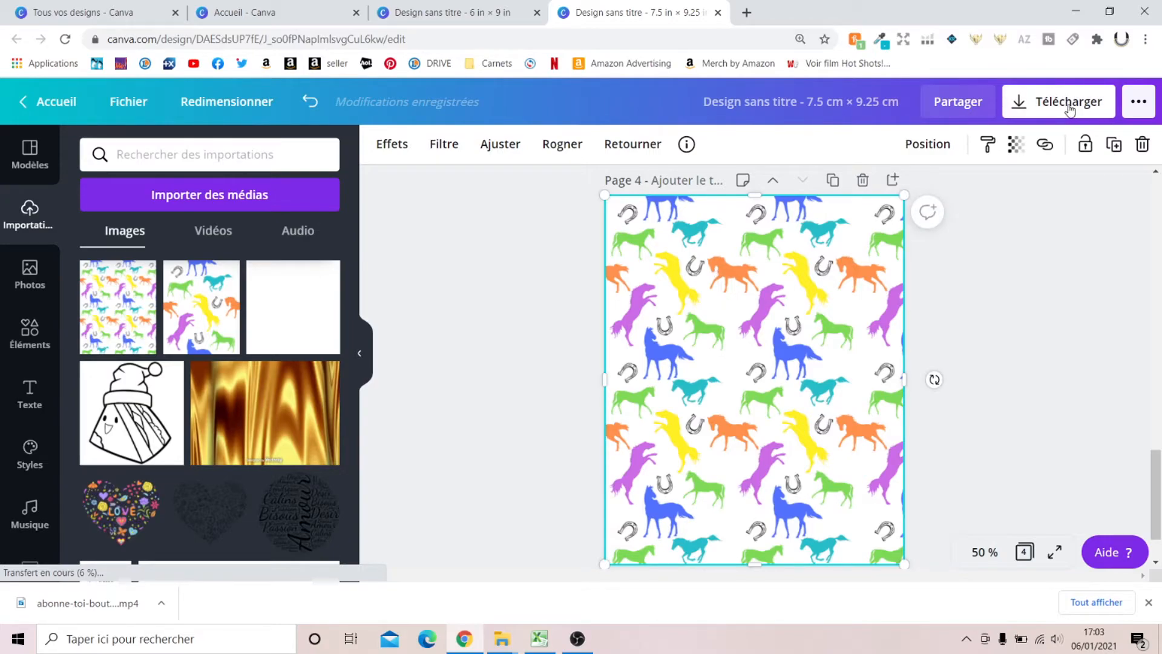
pyautogui.click(392, 144)
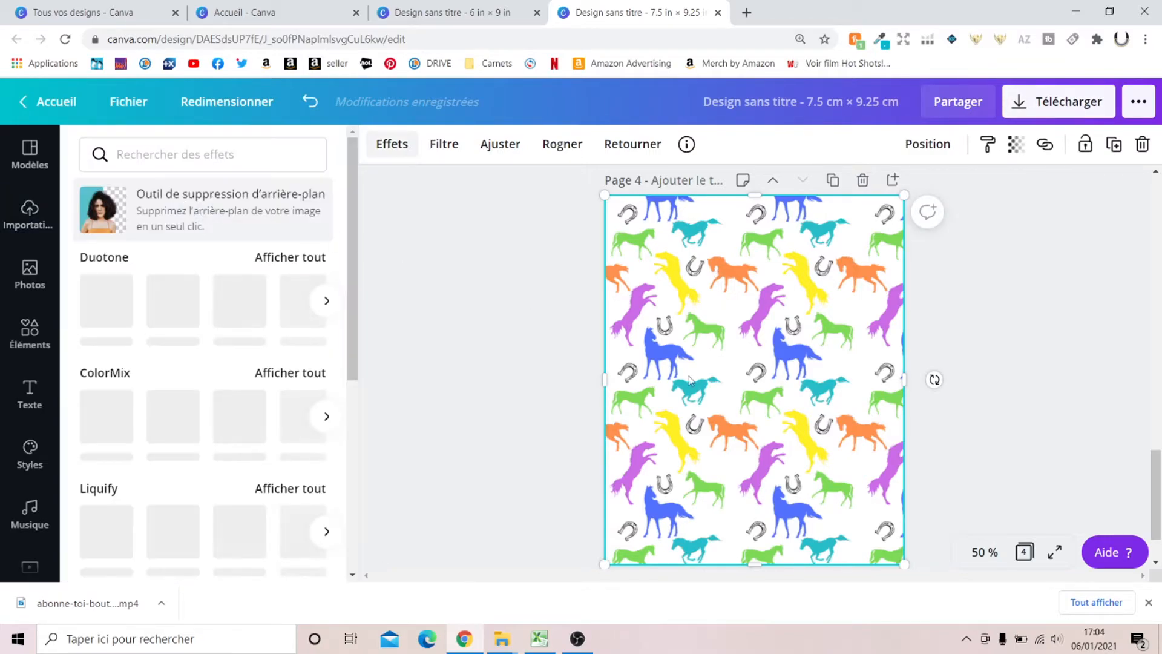
pyautogui.click(244, 232)
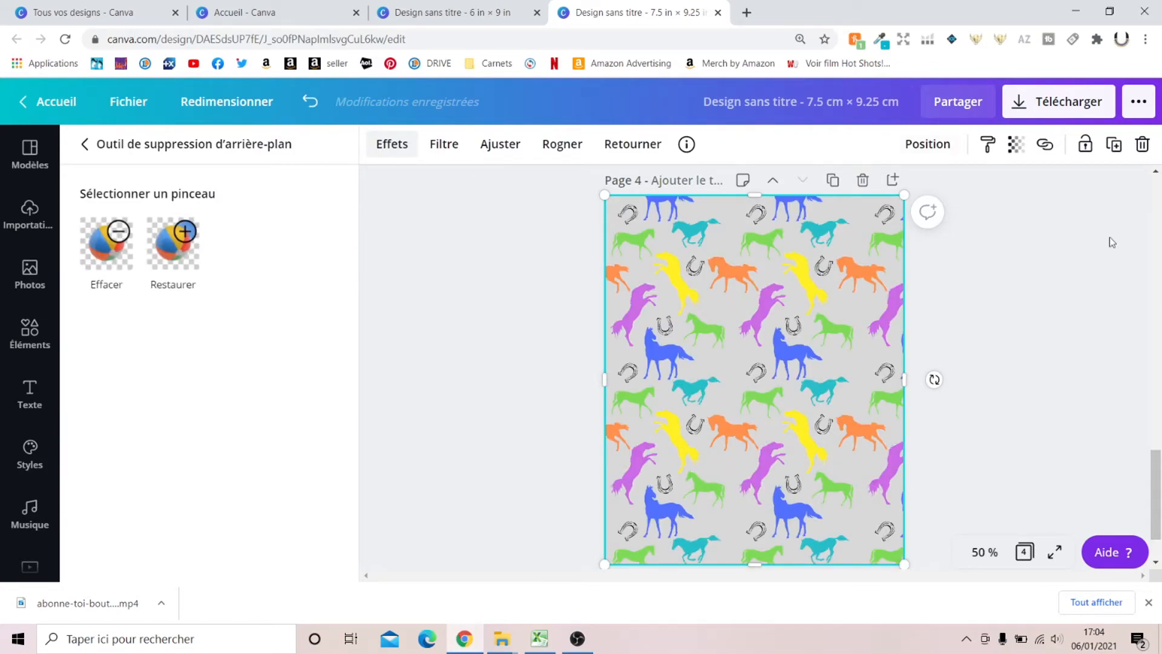
pyautogui.click(1014, 391)
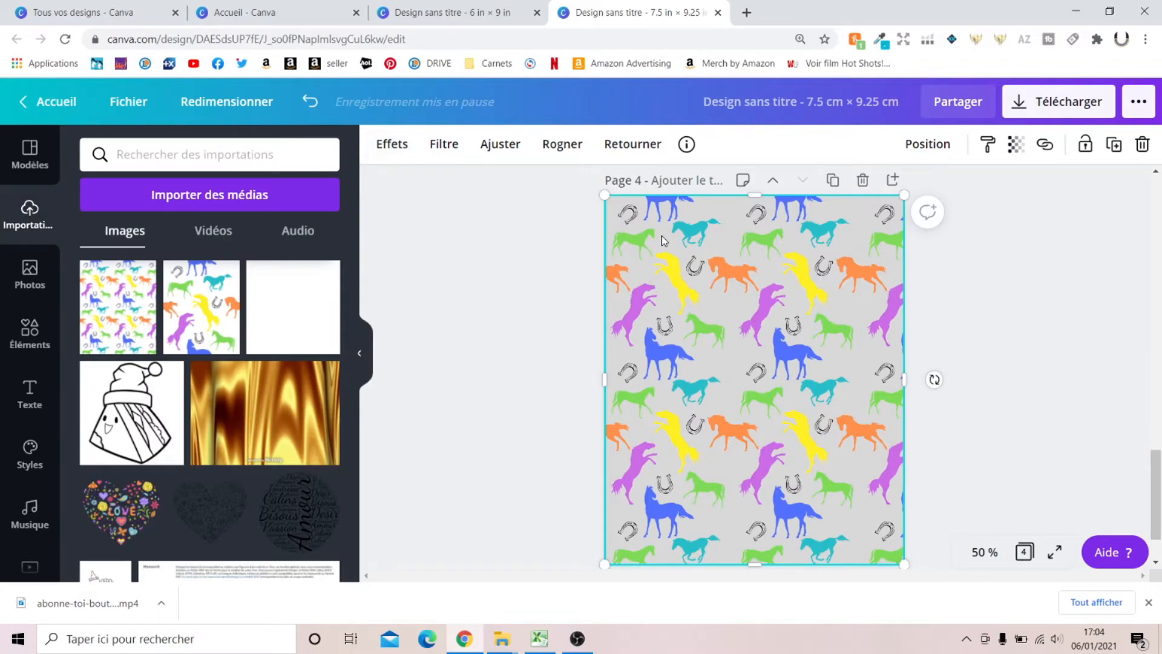
# Step: Move the pattern image slightly down to expose the page background, and colour that background black
pyautogui.moveTo(690, 246); pyautogui.dragTo(690, 278)
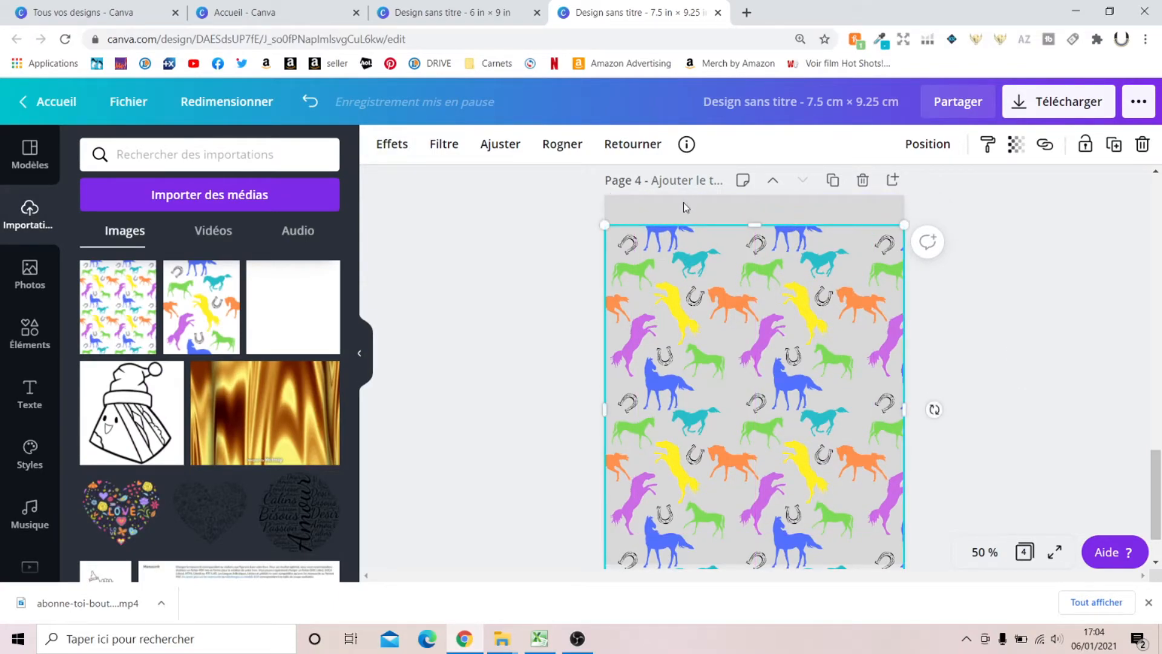
pyautogui.click(684, 202)
pyautogui.click(379, 143)
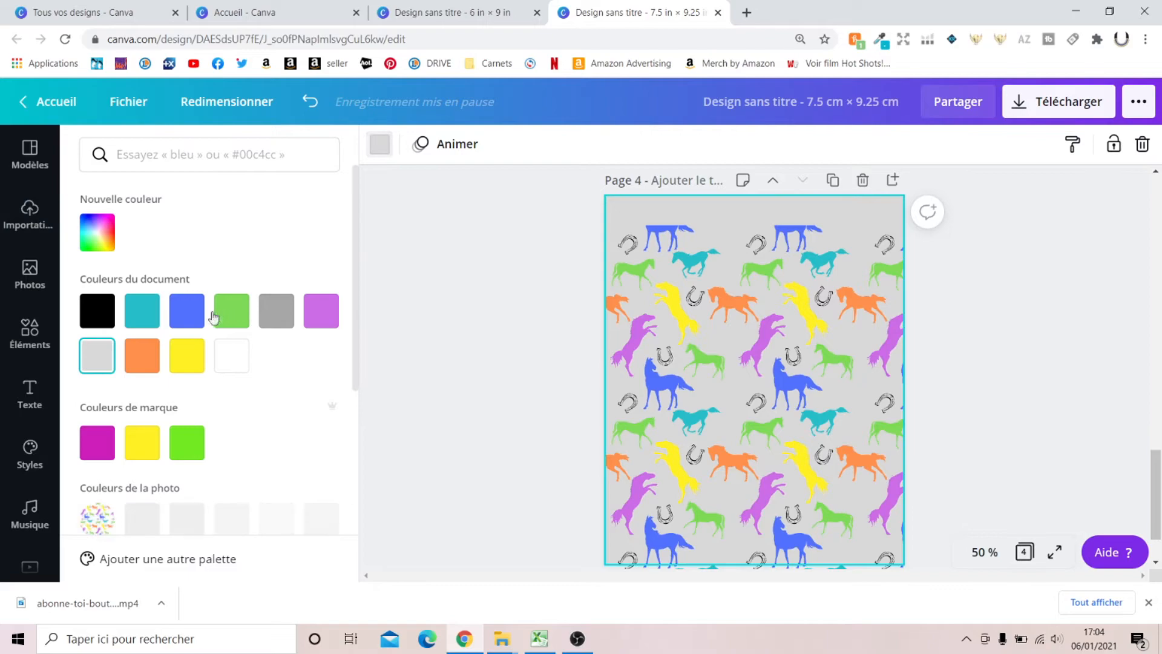
pyautogui.scroll(-1, 213, 397)
pyautogui.scroll(-2, 214, 397)
pyautogui.scroll(3, 102, 321)
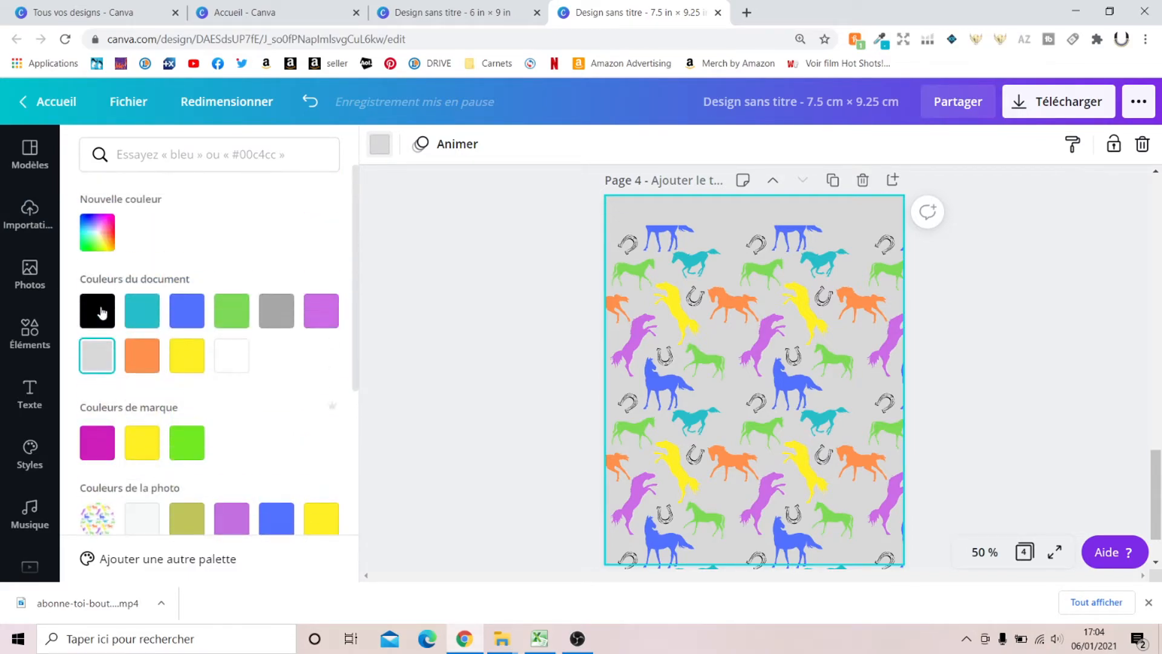
pyautogui.click(95, 311)
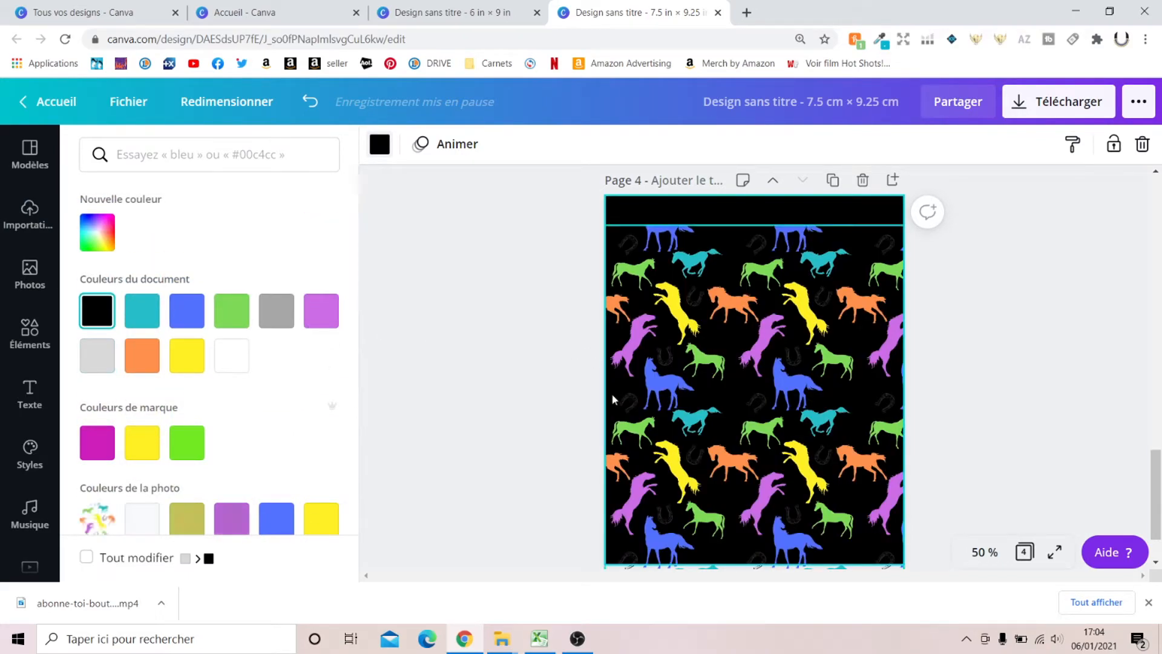
# Step: Try white and light orange as page 4's background colour, and set it to the default light yellow
pyautogui.scroll(-4, 262, 368)
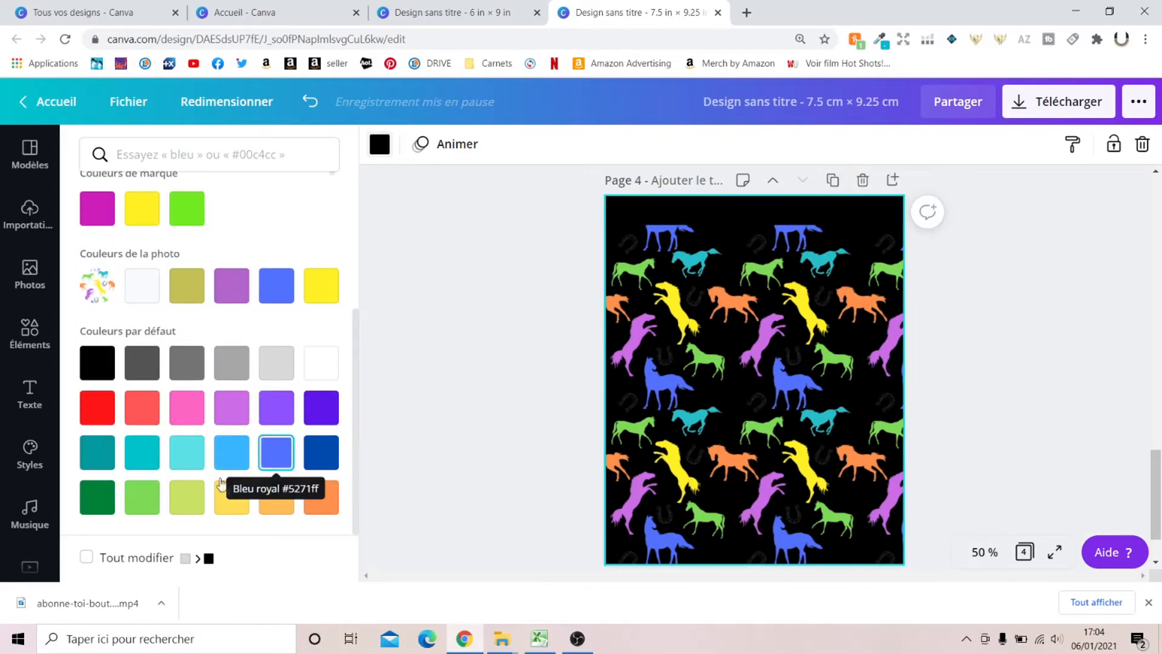
pyautogui.click(319, 369)
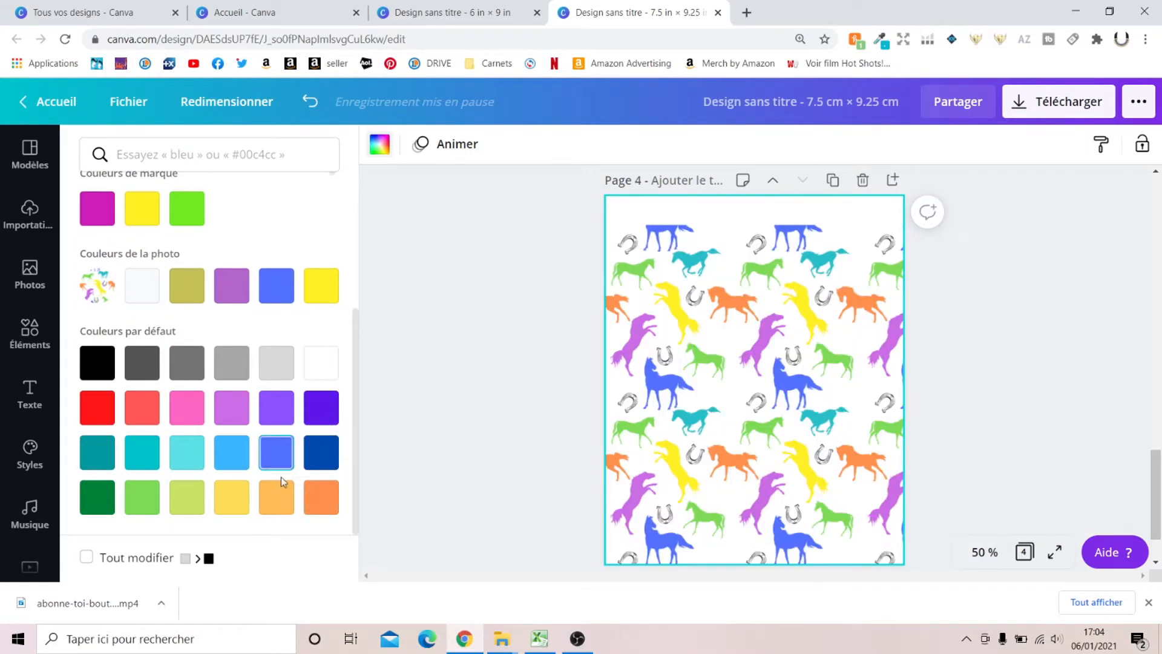
pyautogui.click(276, 498)
pyautogui.click(229, 507)
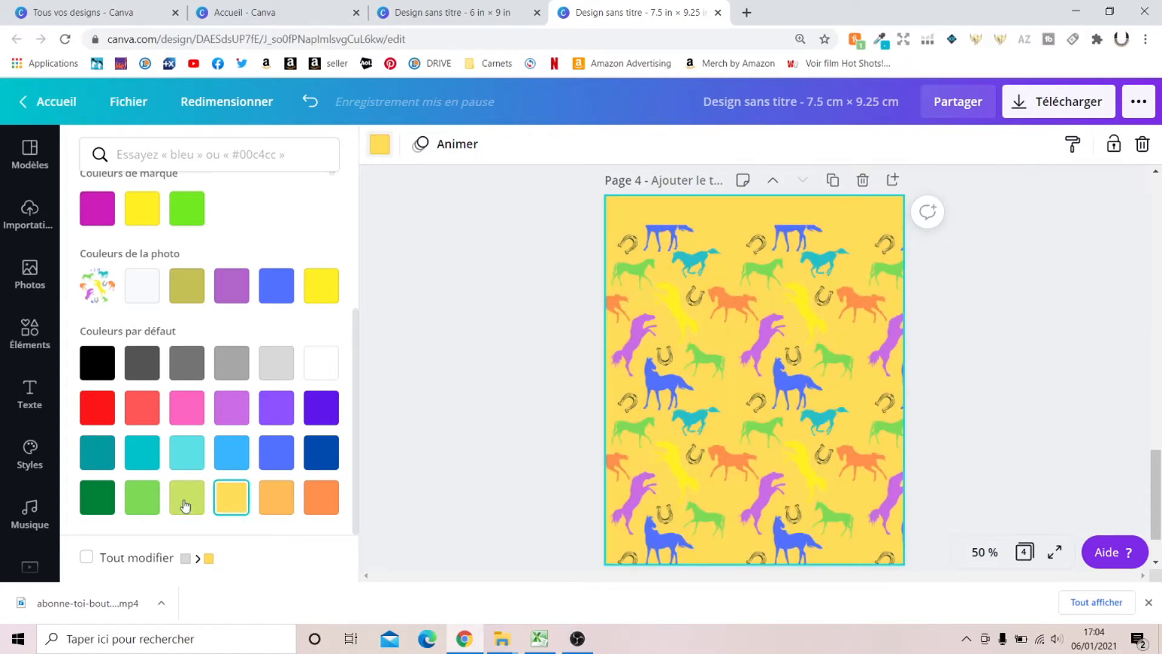
# Step: Try light green and dark green from the default colours as page 4's background
pyautogui.click(146, 511)
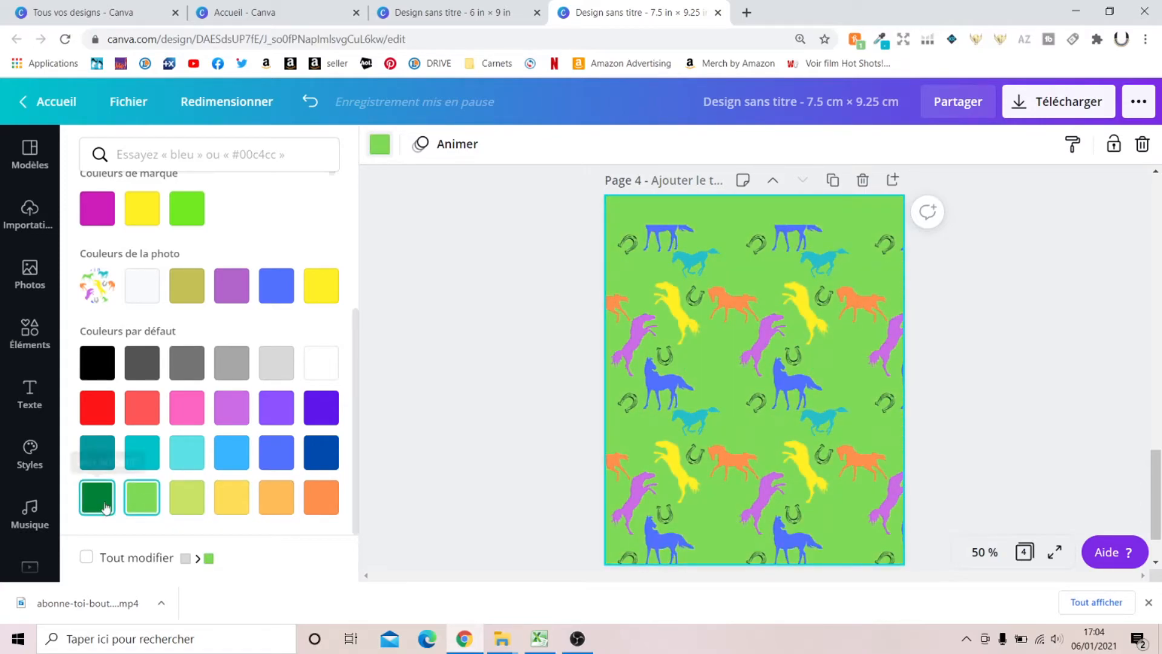
pyautogui.click(105, 505)
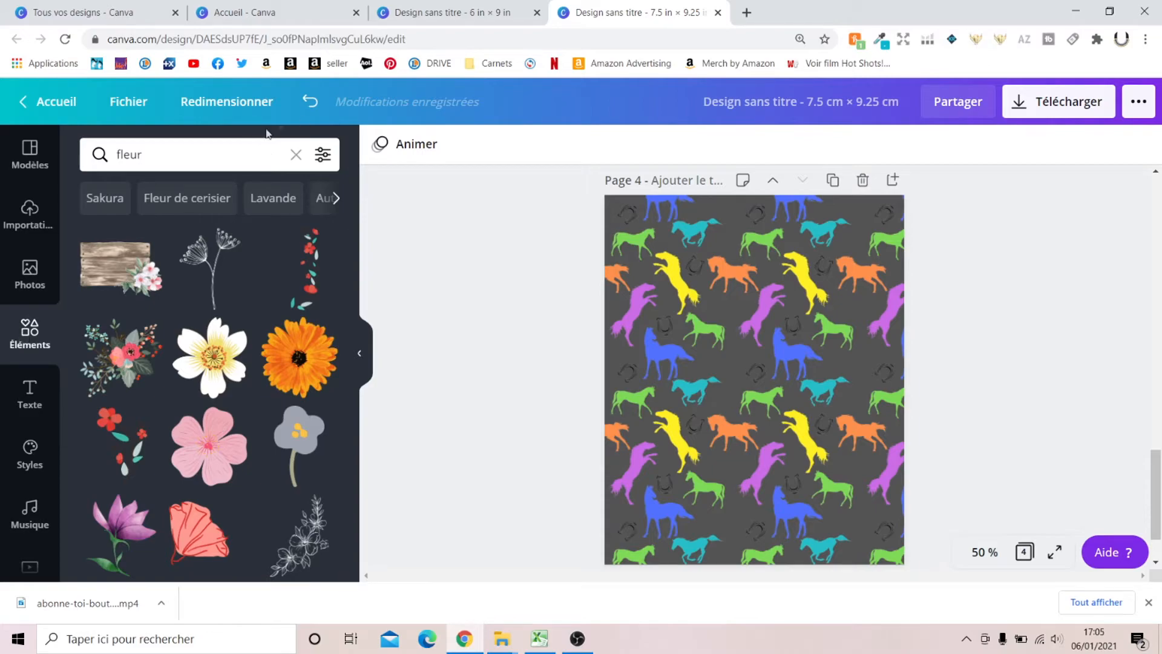
# Step: Insert the square shape with rounded corners from the shapes library onto page 4
pyautogui.click(24, 337)
pyautogui.scroll(-4, 232, 423)
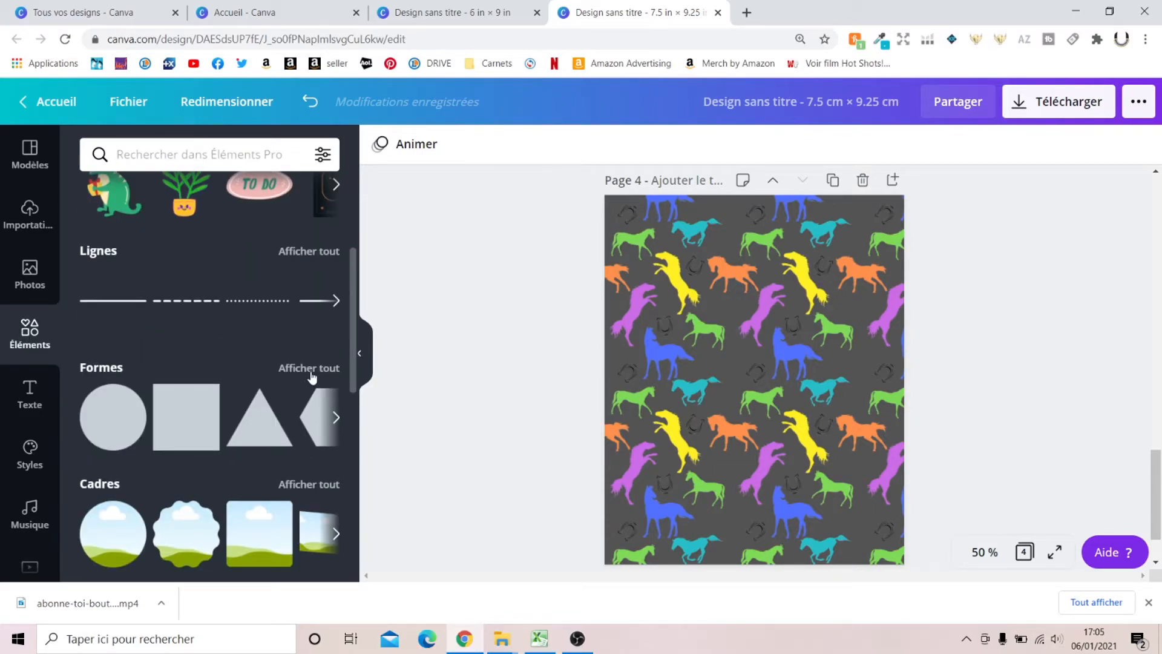
pyautogui.click(309, 368)
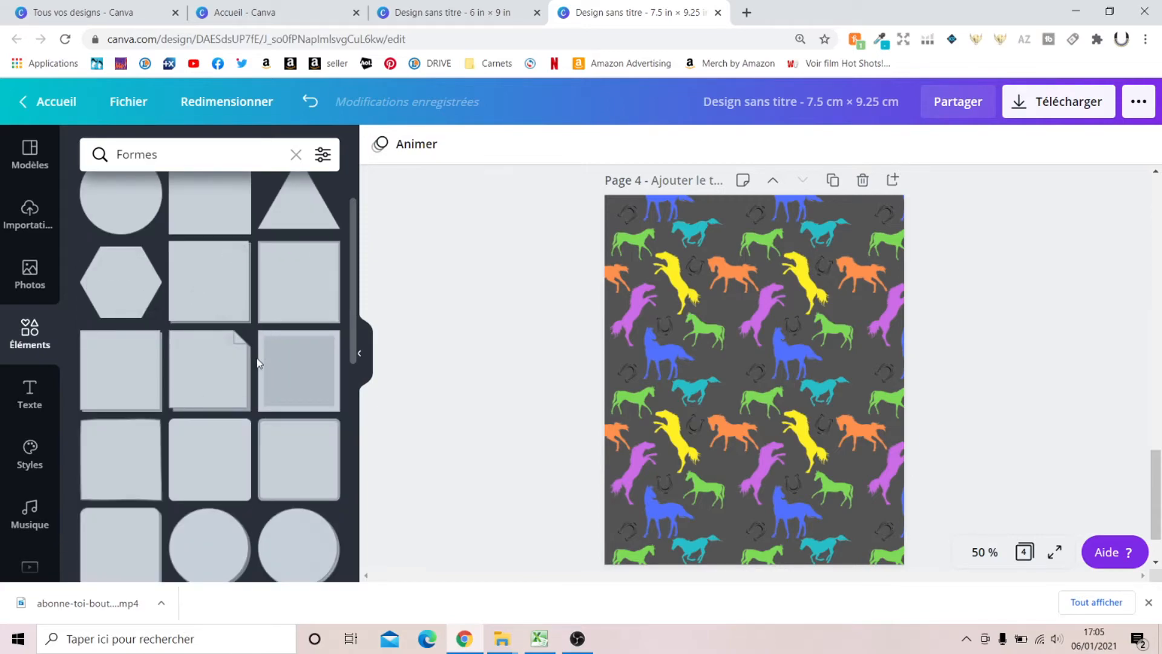
pyautogui.scroll(-1, 242, 373)
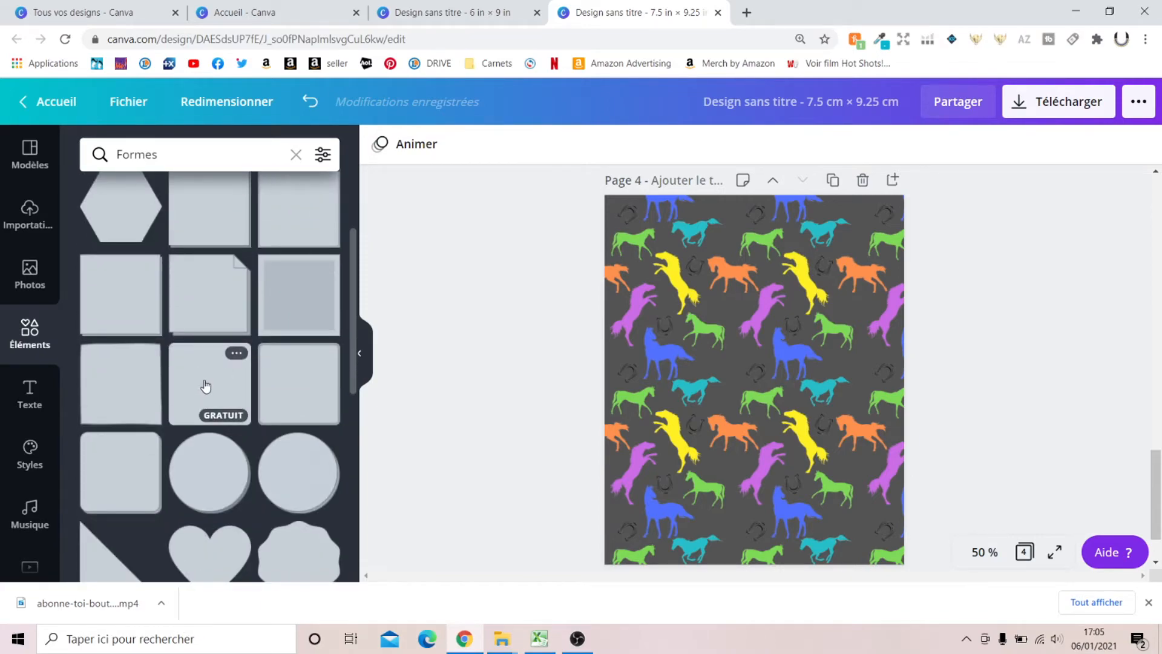
pyautogui.click(206, 386)
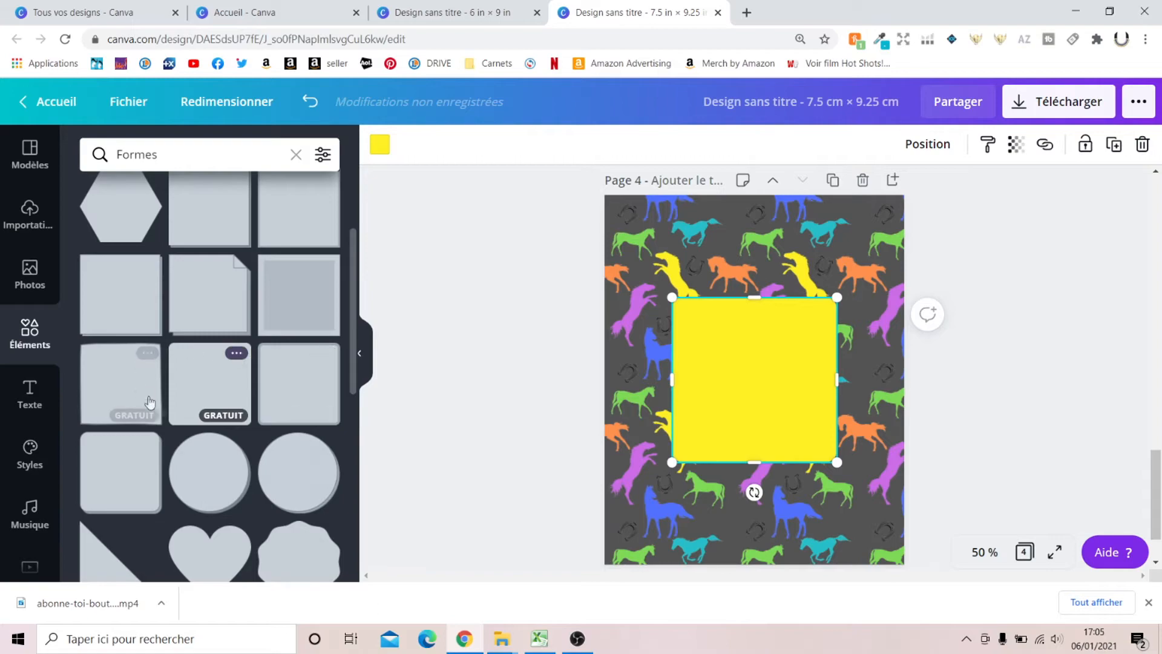
# Step: Reshape the rounded square into a wide label near the top of the page and centre it horizontally on the page
pyautogui.moveTo(755, 462); pyautogui.dragTo(755, 269)
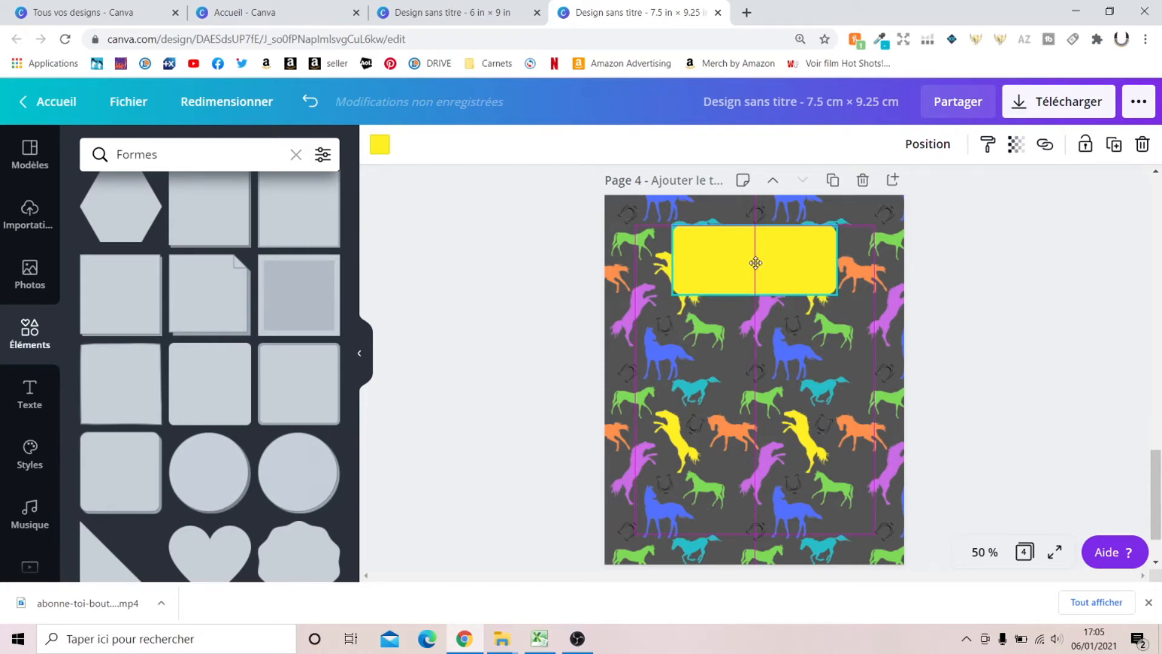
pyautogui.moveTo(755, 262); pyautogui.dragTo(756, 314)
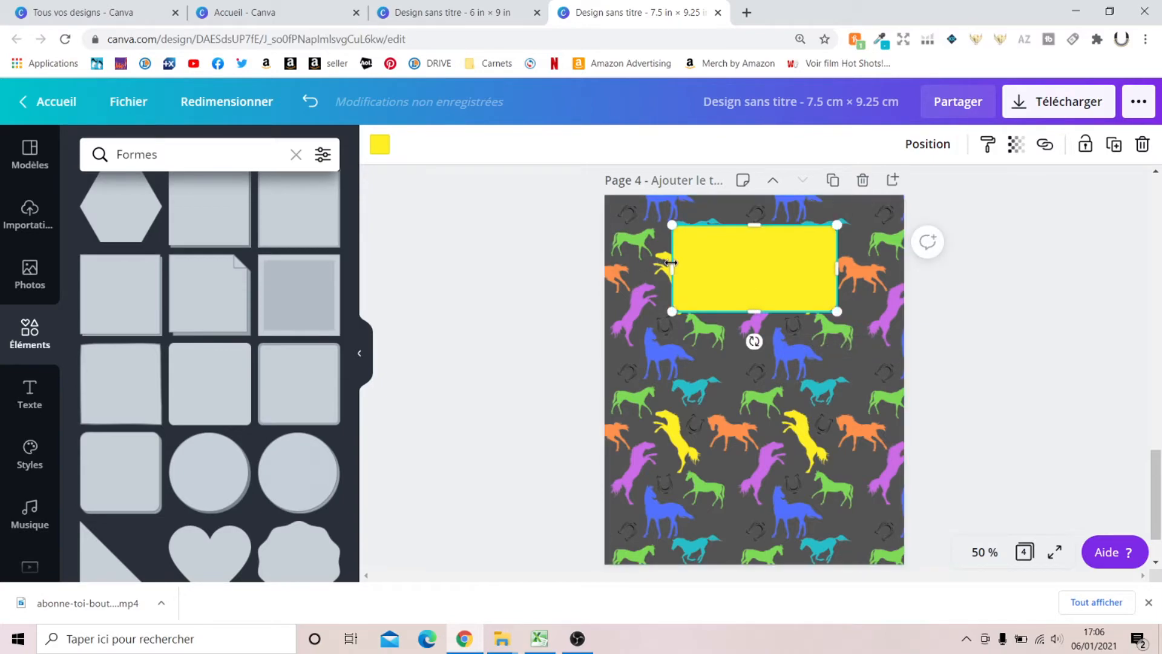
pyautogui.moveTo(671, 262); pyautogui.dragTo(659, 262)
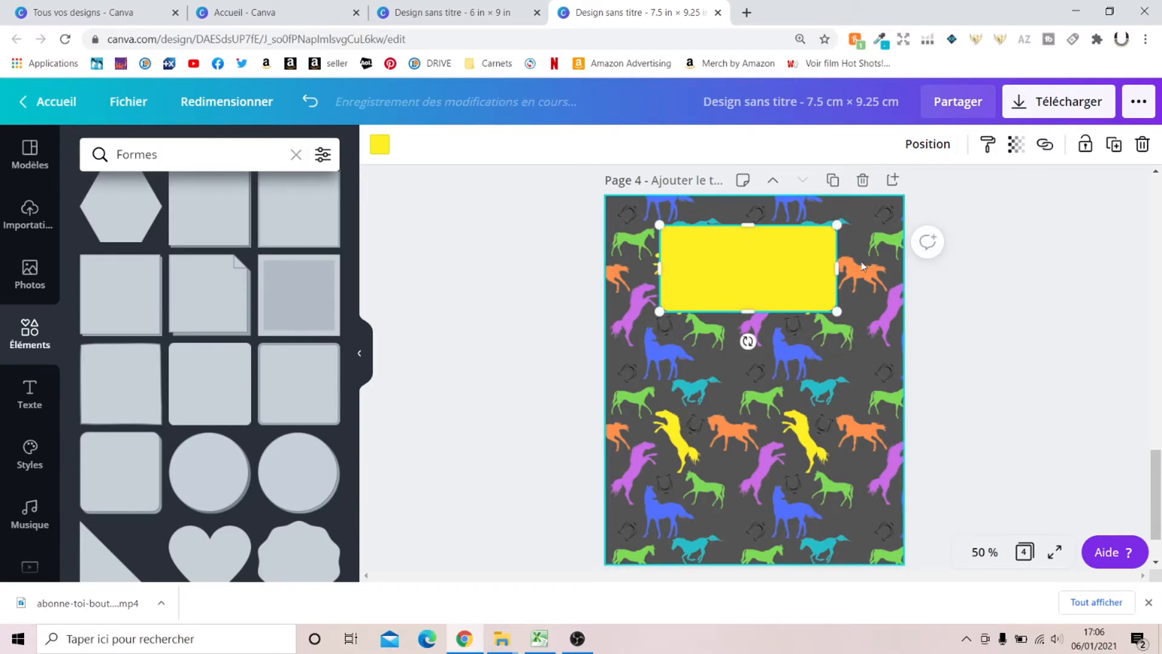
pyautogui.moveTo(843, 266); pyautogui.dragTo(860, 267)
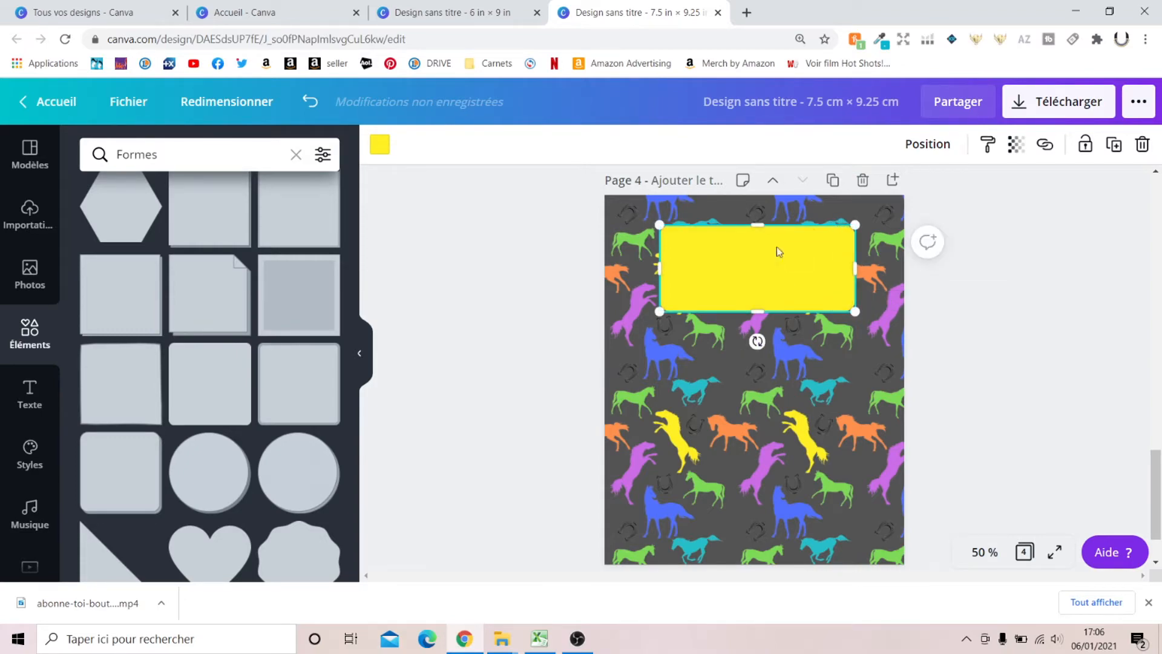
pyautogui.click(926, 145)
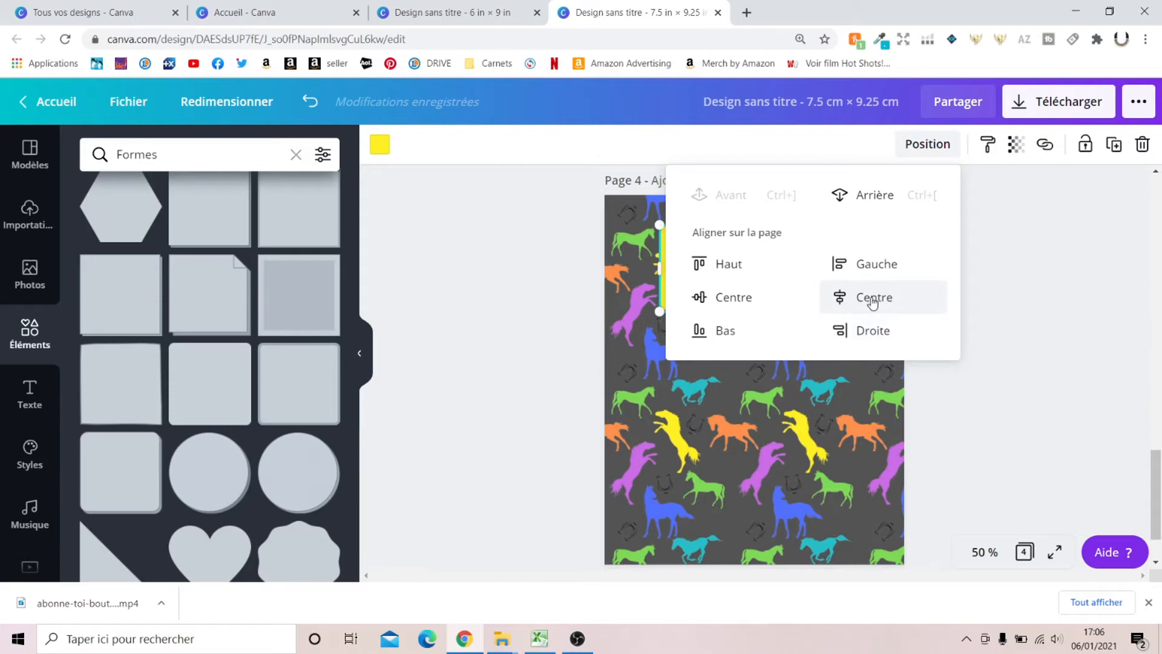
pyautogui.click(872, 301)
pyautogui.click(995, 276)
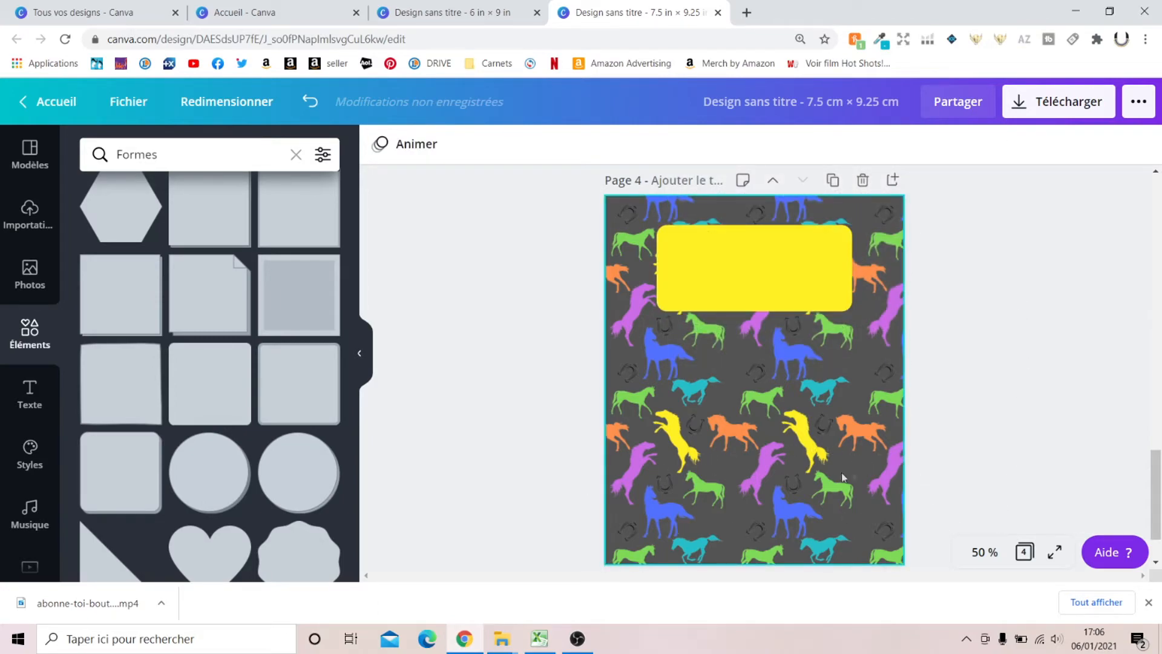
# Step: Change the rounded label's fill colour to white
pyautogui.click(761, 285)
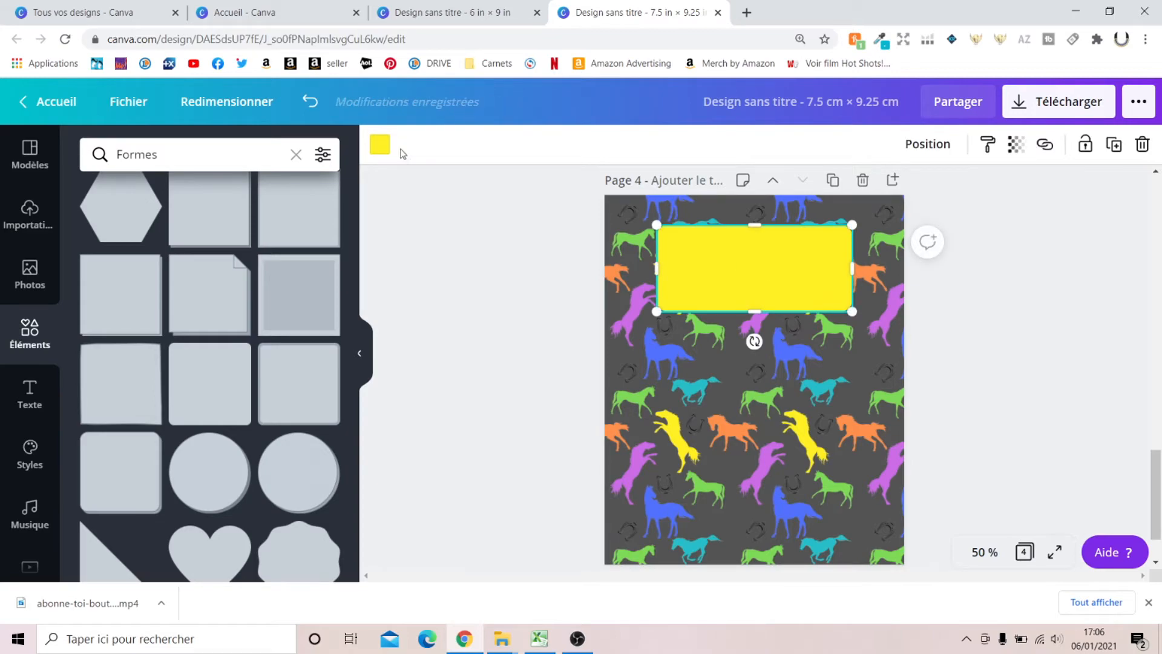
pyautogui.click(381, 149)
pyautogui.click(279, 358)
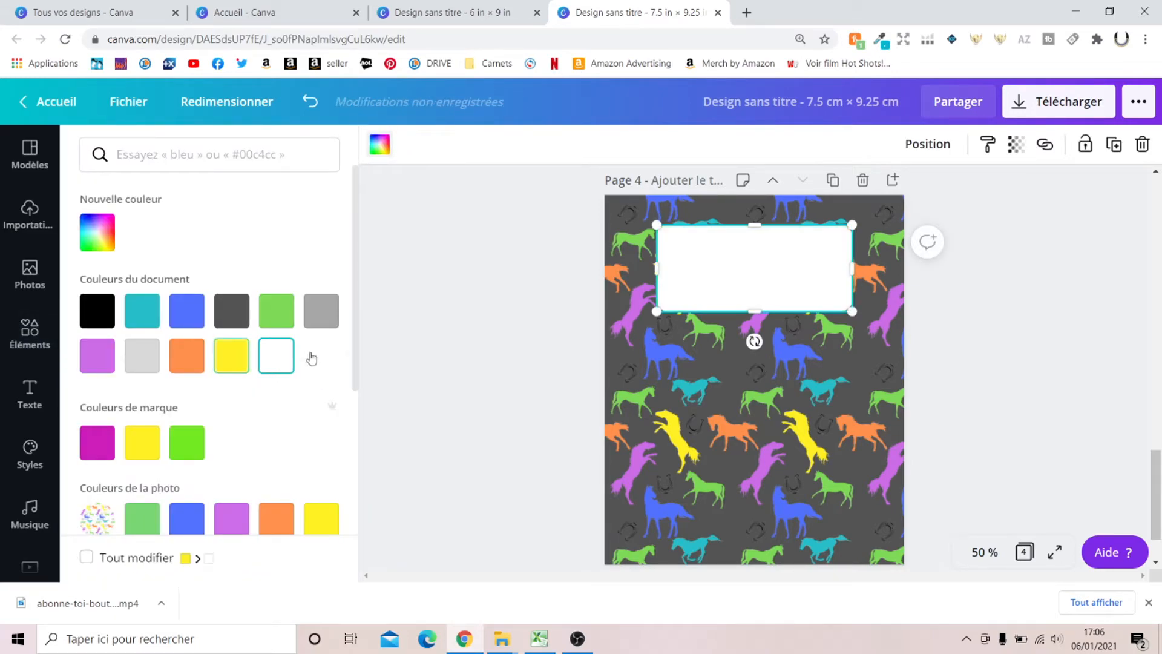
pyautogui.click(507, 290)
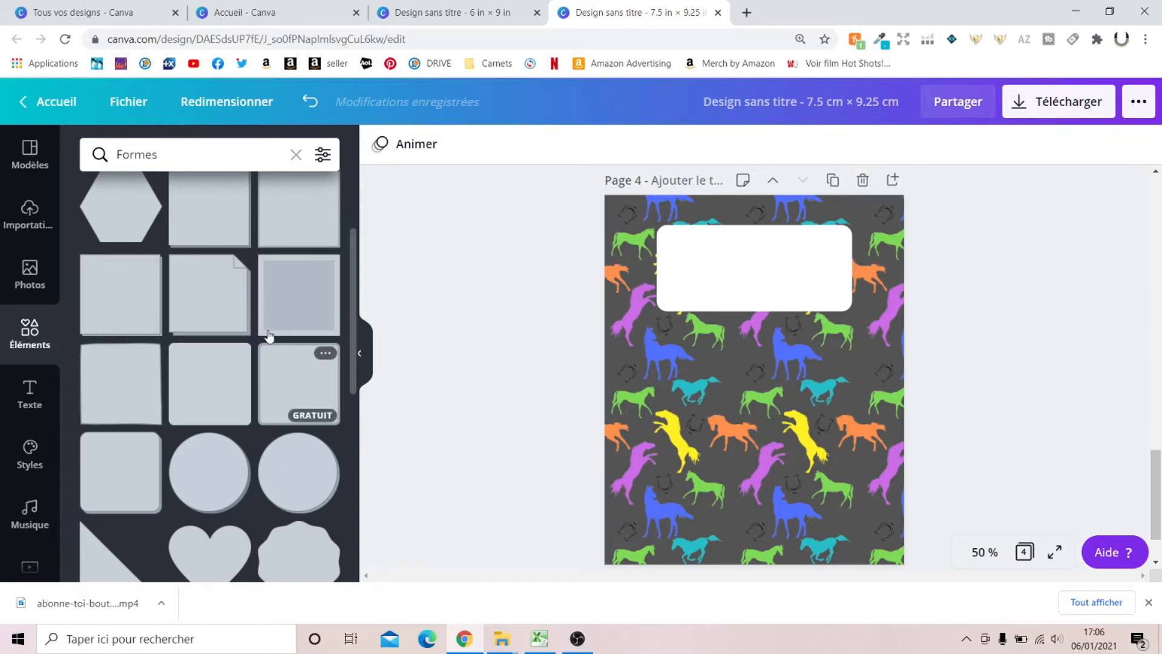
# Step: Find the thin rectangular outline frame with cut corners among the shapes and add it to page 4
pyautogui.scroll(-3, 265, 334)
pyautogui.scroll(-10, 260, 329)
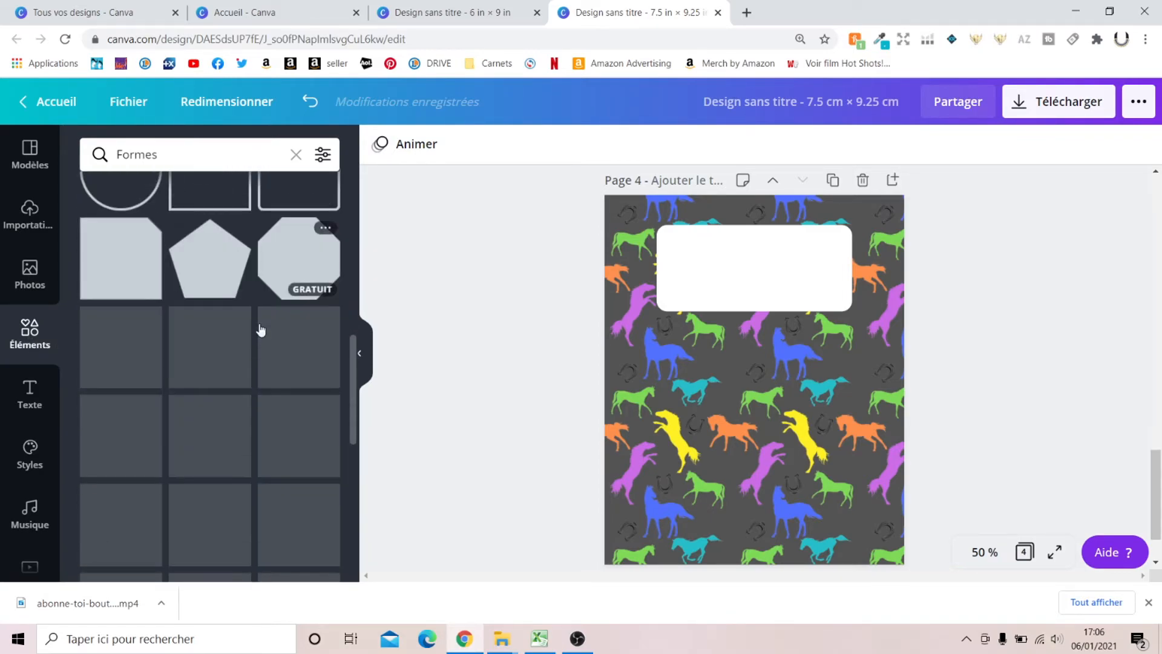
pyautogui.scroll(-3, 260, 328)
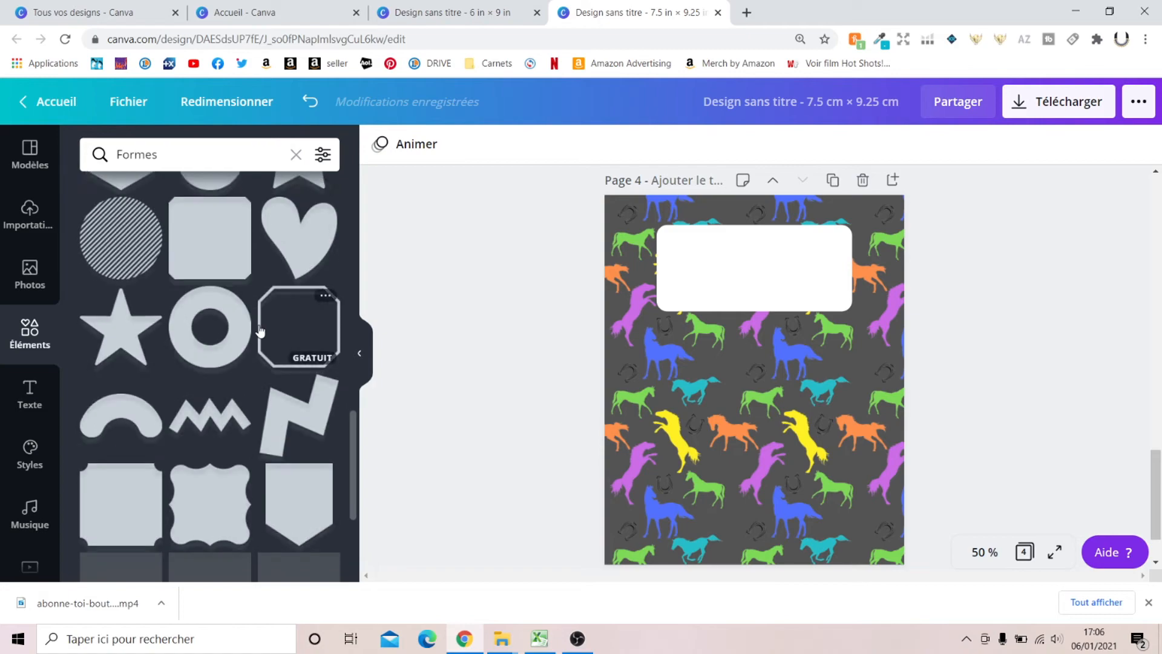
pyautogui.scroll(-4, 260, 330)
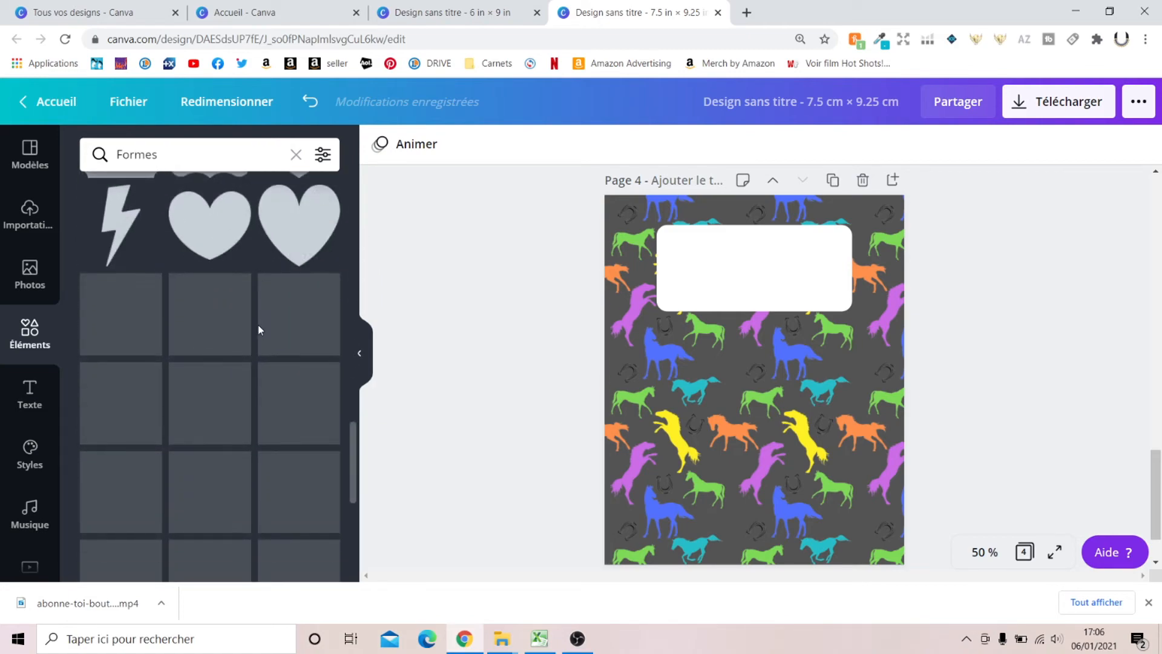
pyautogui.scroll(-1, 259, 329)
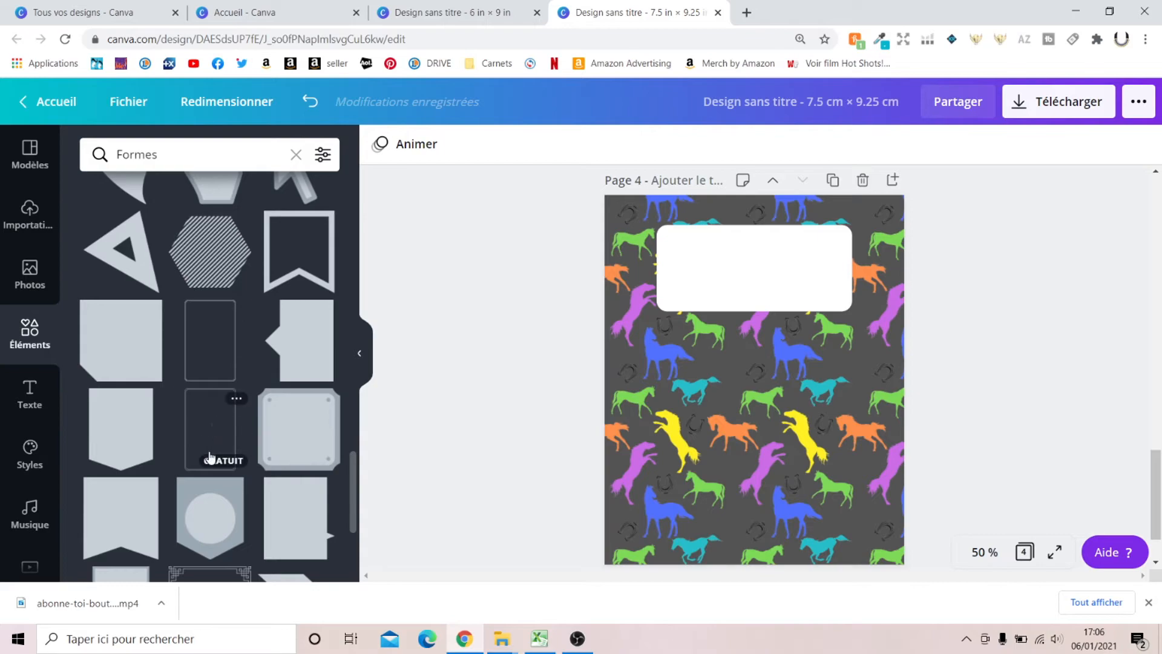
pyautogui.click(211, 427)
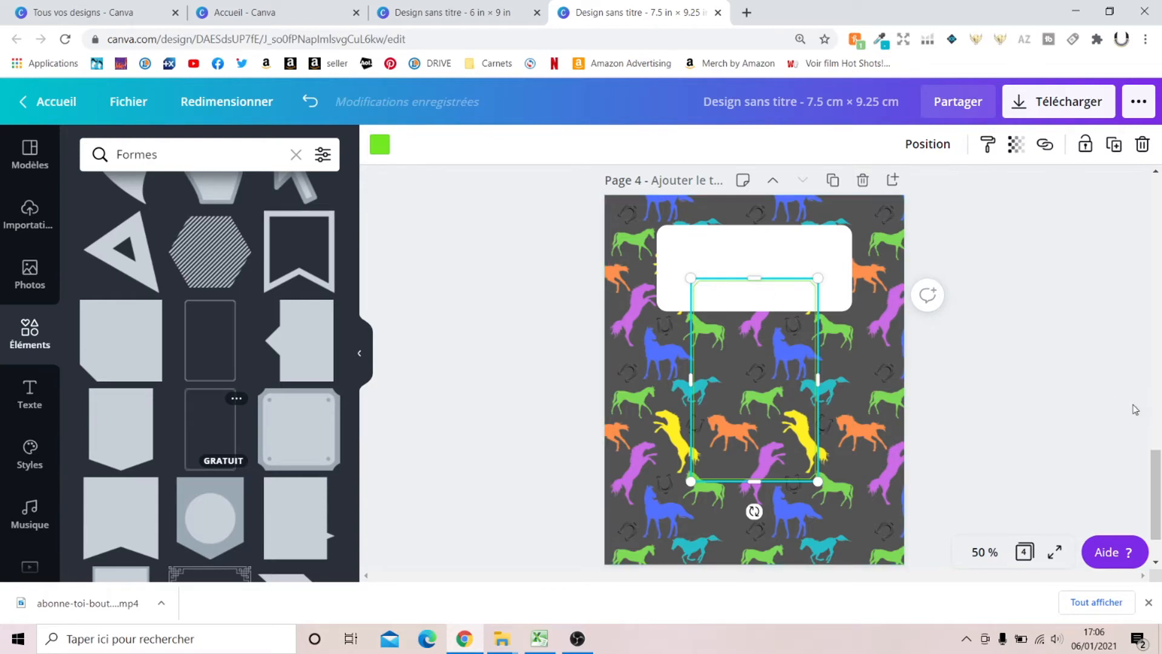
# Step: Move the outline frame onto the white label, shorten it to fit the label's height, and colour it black
pyautogui.moveTo(771, 295); pyautogui.dragTo(765, 249)
pyautogui.moveTo(748, 433); pyautogui.dragTo(748, 302)
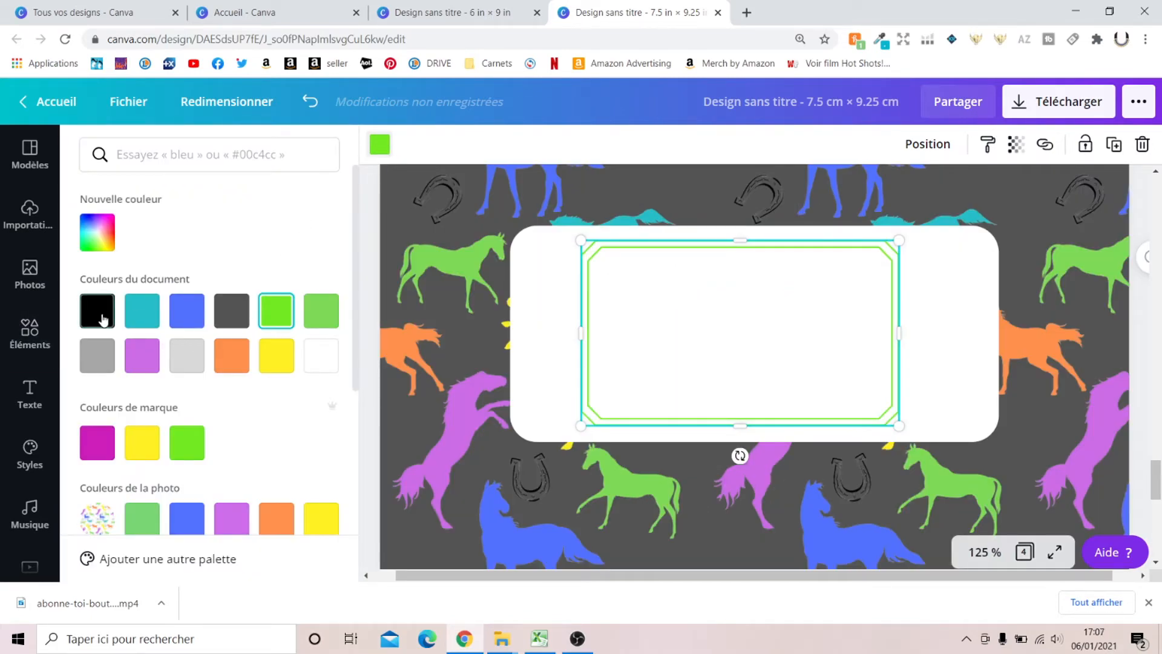
pyautogui.click(97, 310)
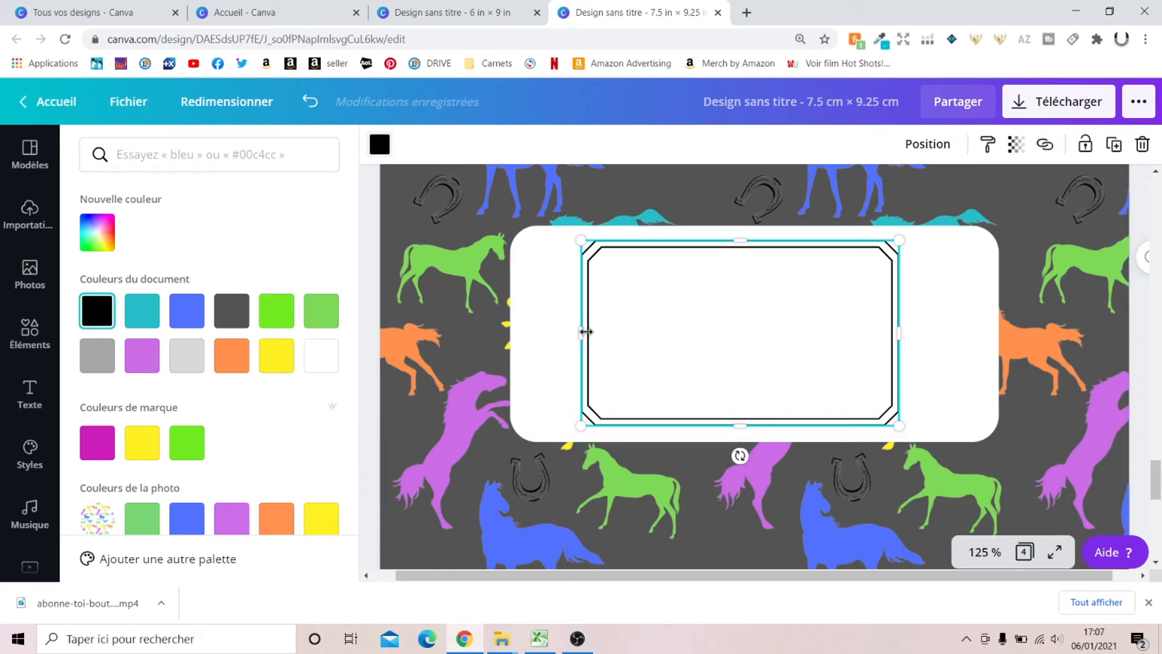
# Step: Stretch the black frame on all four sides to just inside the white label's edges and centre it horizontally on the page
pyautogui.moveTo(586, 332); pyautogui.dragTo(524, 330)
pyautogui.moveTo(707, 241); pyautogui.dragTo(709, 234)
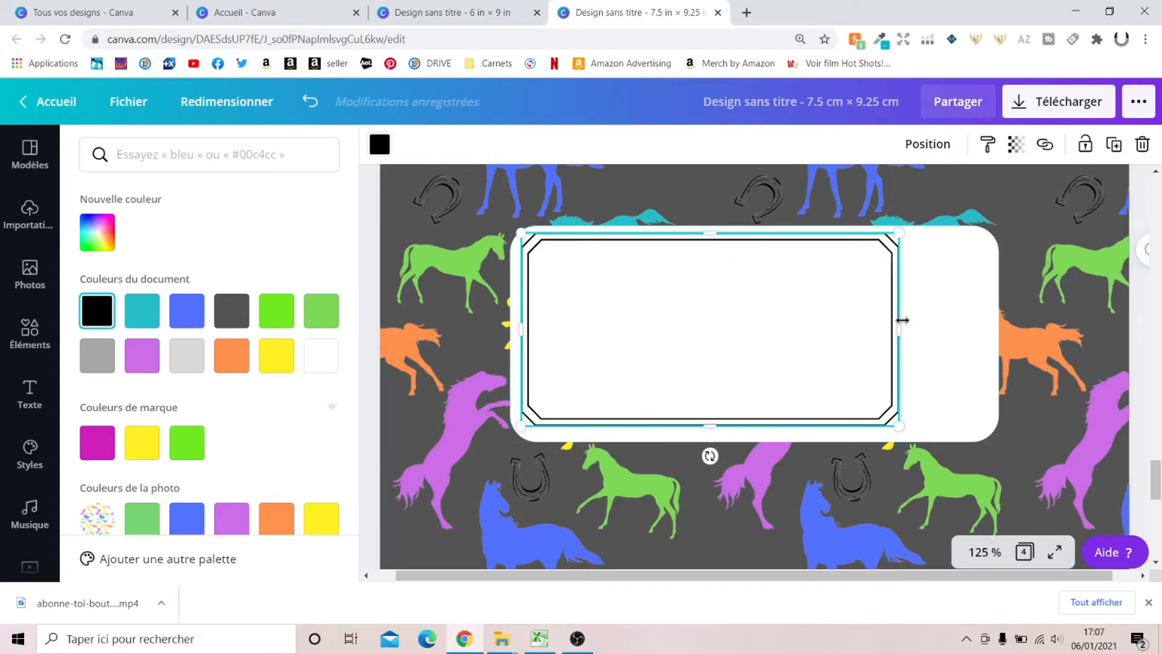
pyautogui.moveTo(902, 320); pyautogui.dragTo(990, 320)
pyautogui.moveTo(760, 420); pyautogui.dragTo(759, 430)
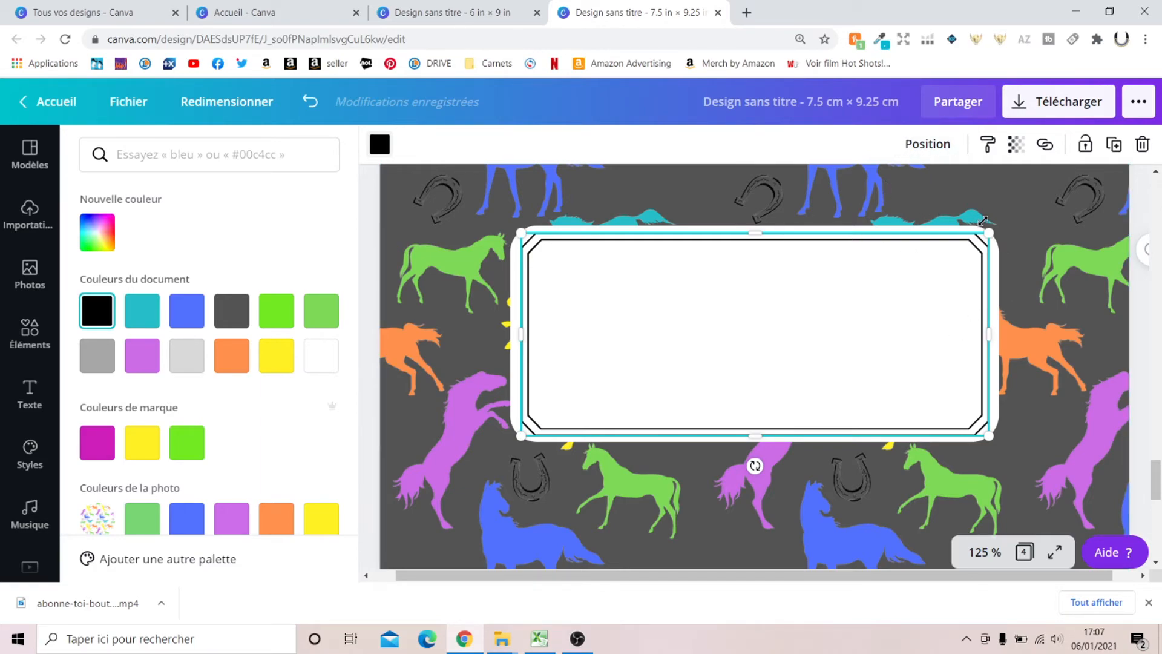
pyautogui.click(928, 144)
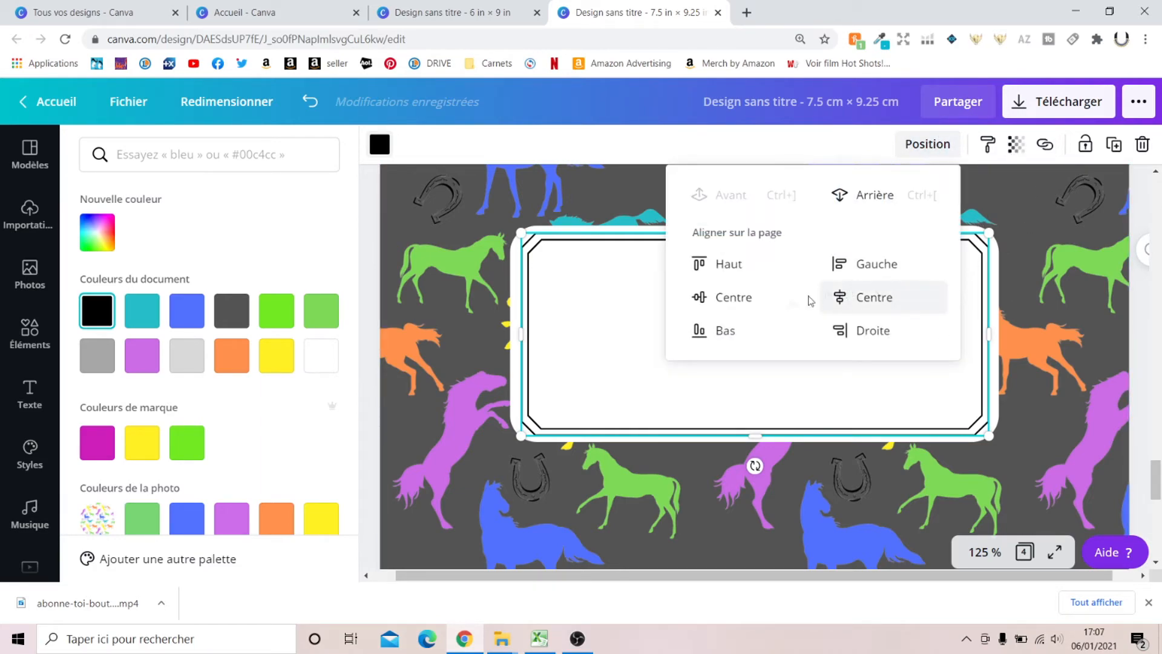
pyautogui.click(881, 301)
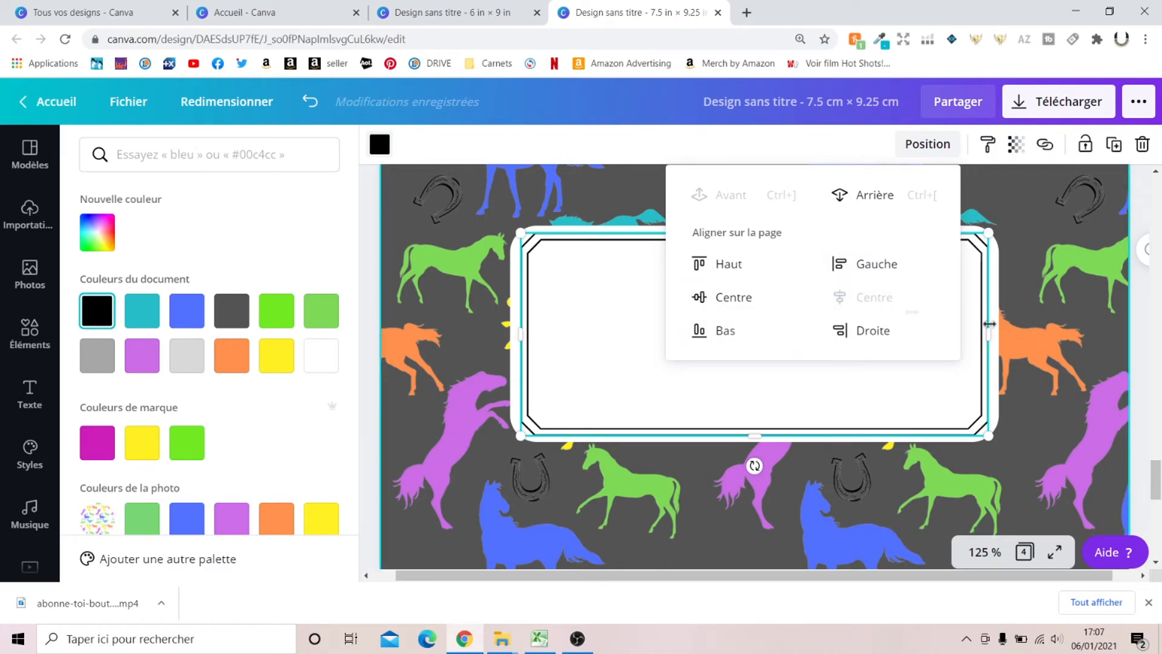
pyautogui.click(1056, 315)
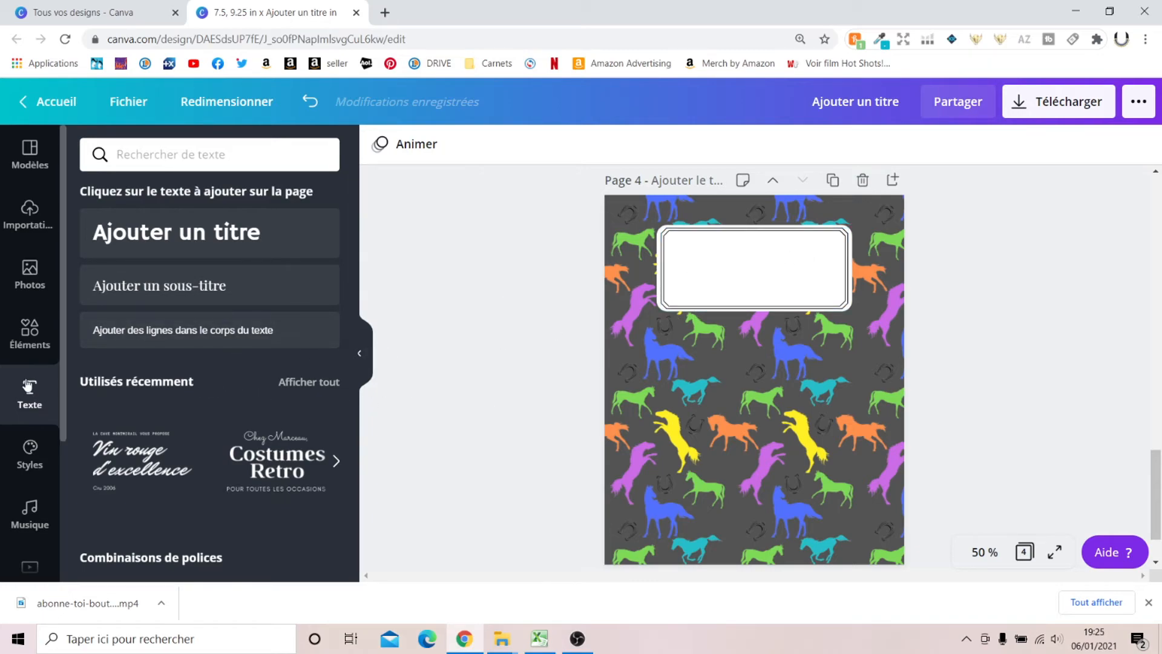
# Step: Add a heading text box and place it in the upper part of the framed white label
pyautogui.click(184, 240)
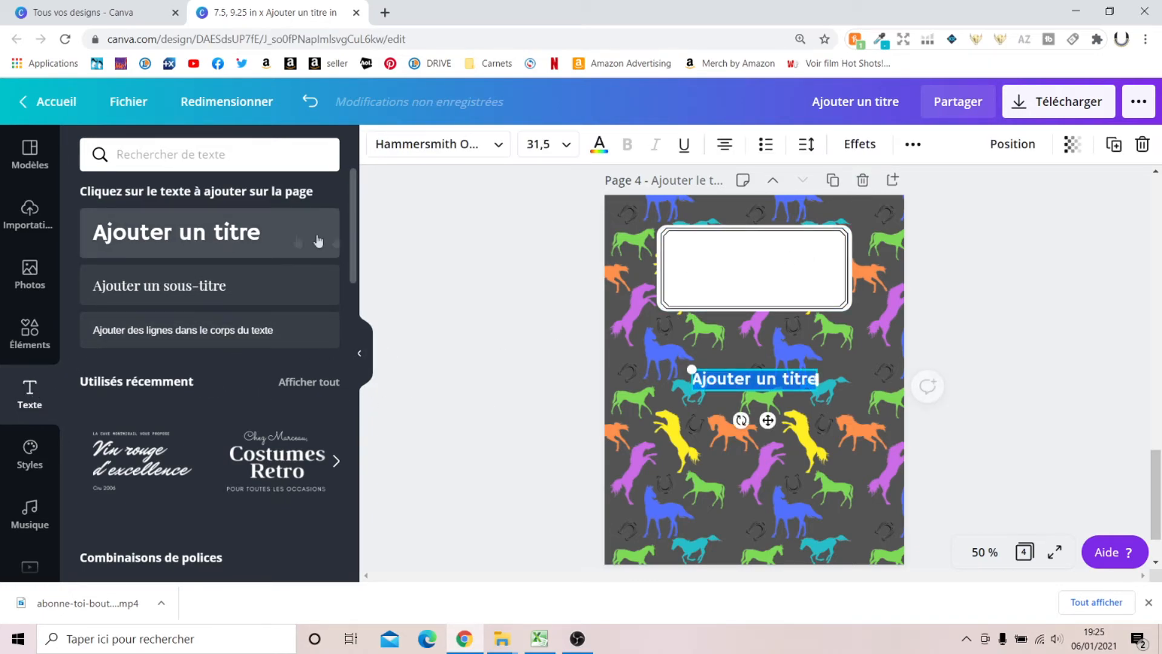
pyautogui.click(1040, 390)
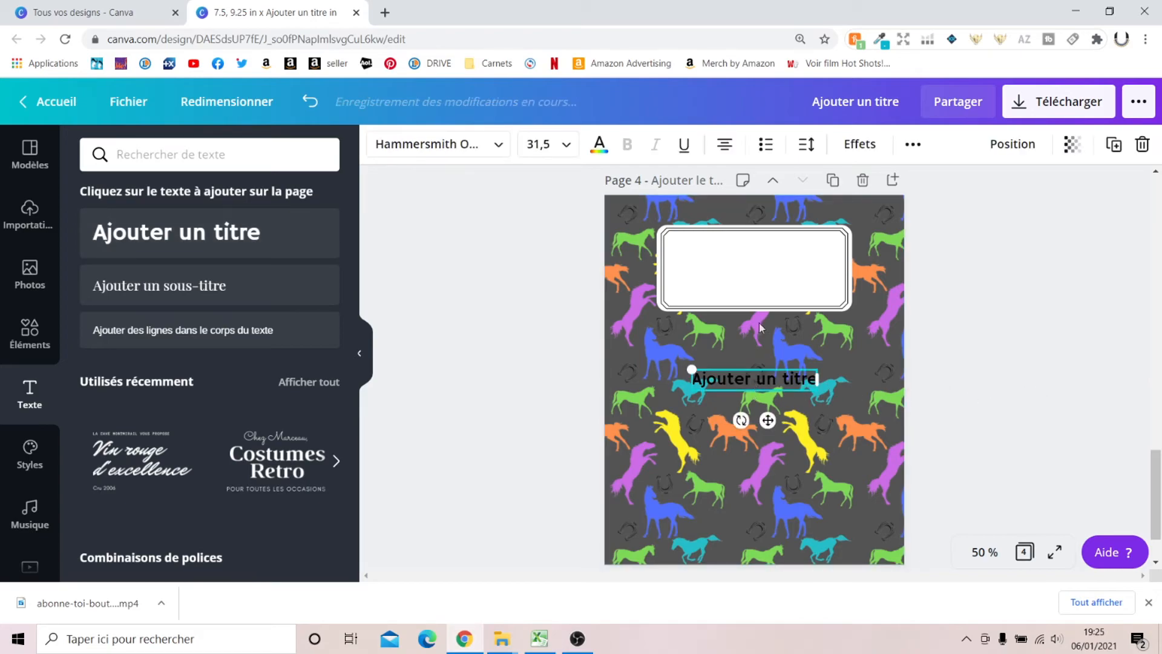
pyautogui.moveTo(755, 379); pyautogui.dragTo(757, 245)
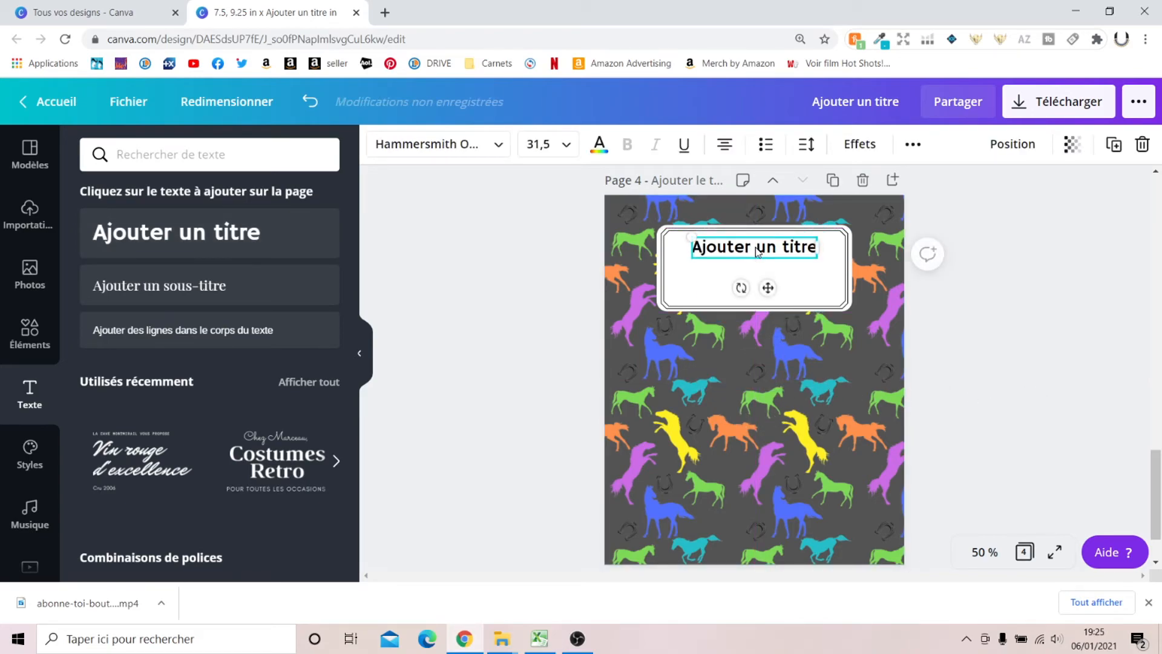
# Step: Replace the heading's placeholder text in the white label with "Composition Notebook"
pyautogui.click(756, 247)
pyautogui.press('capslock')
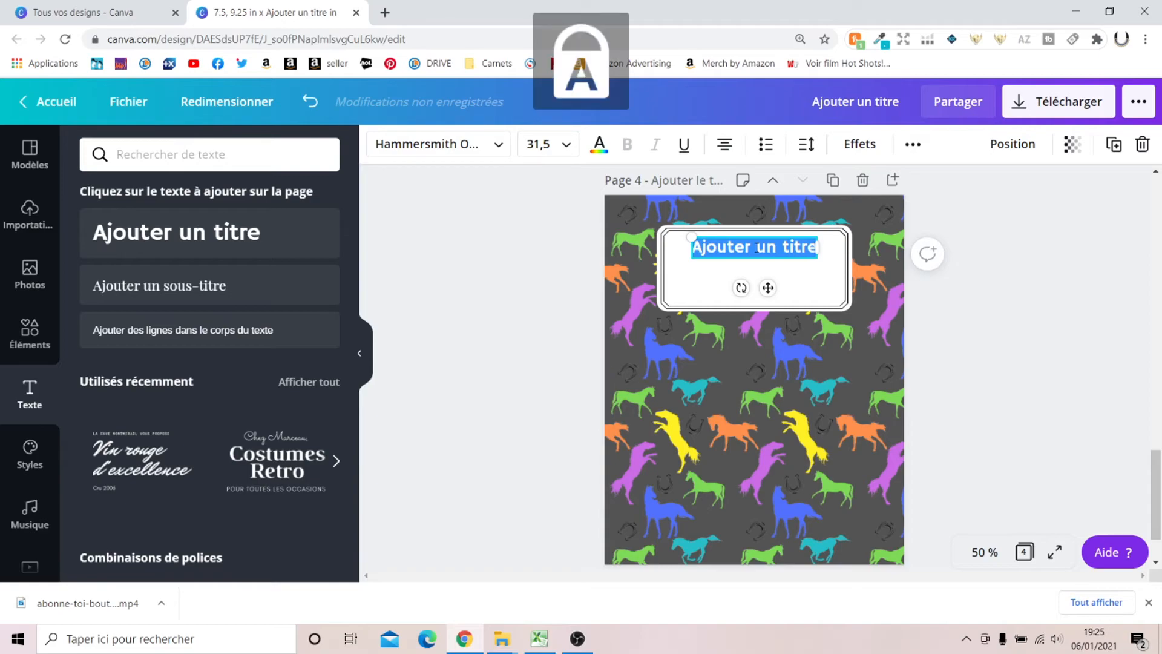
pyautogui.write('C')
pyautogui.press('capslock')
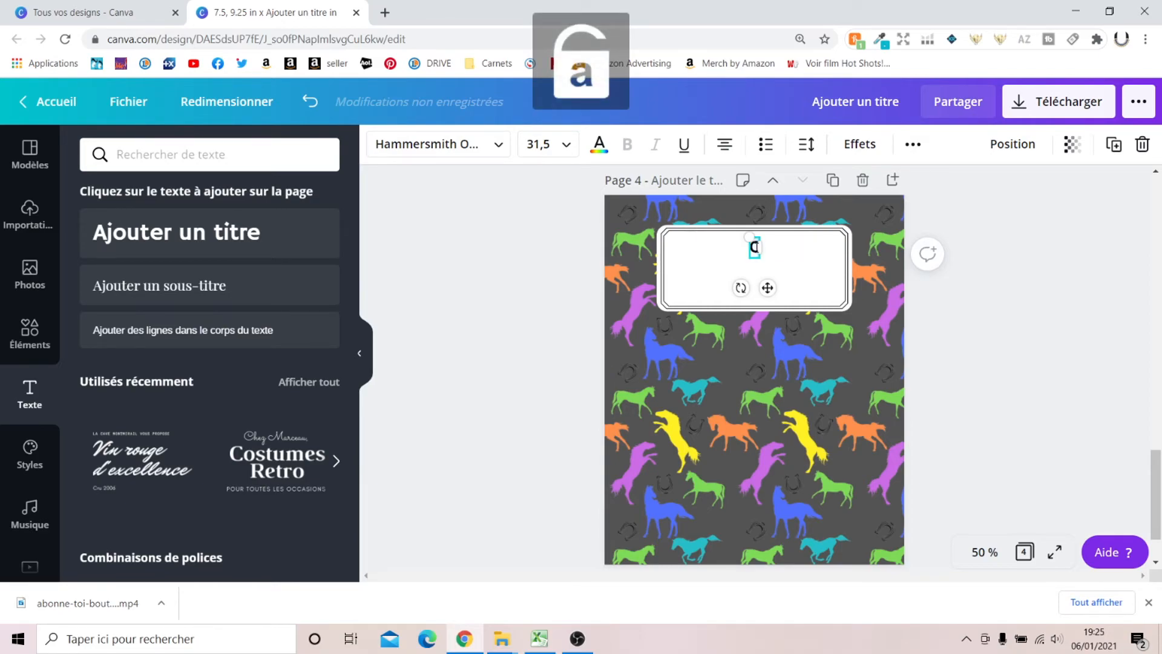
pyautogui.write('ompo')
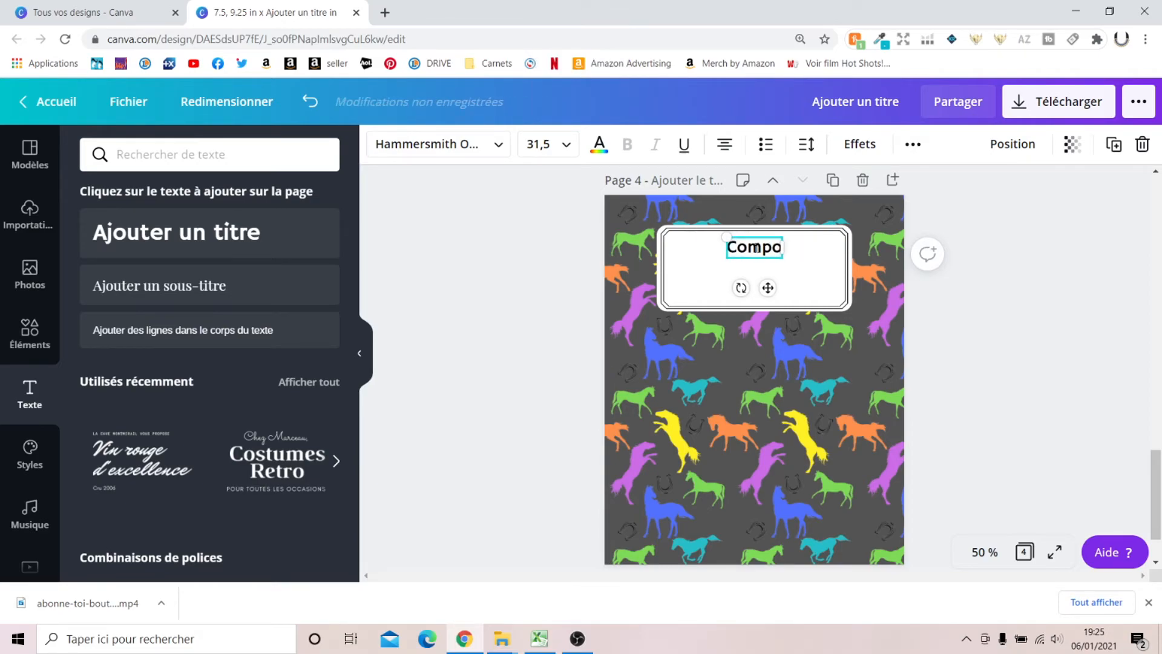
pyautogui.write('sitio')
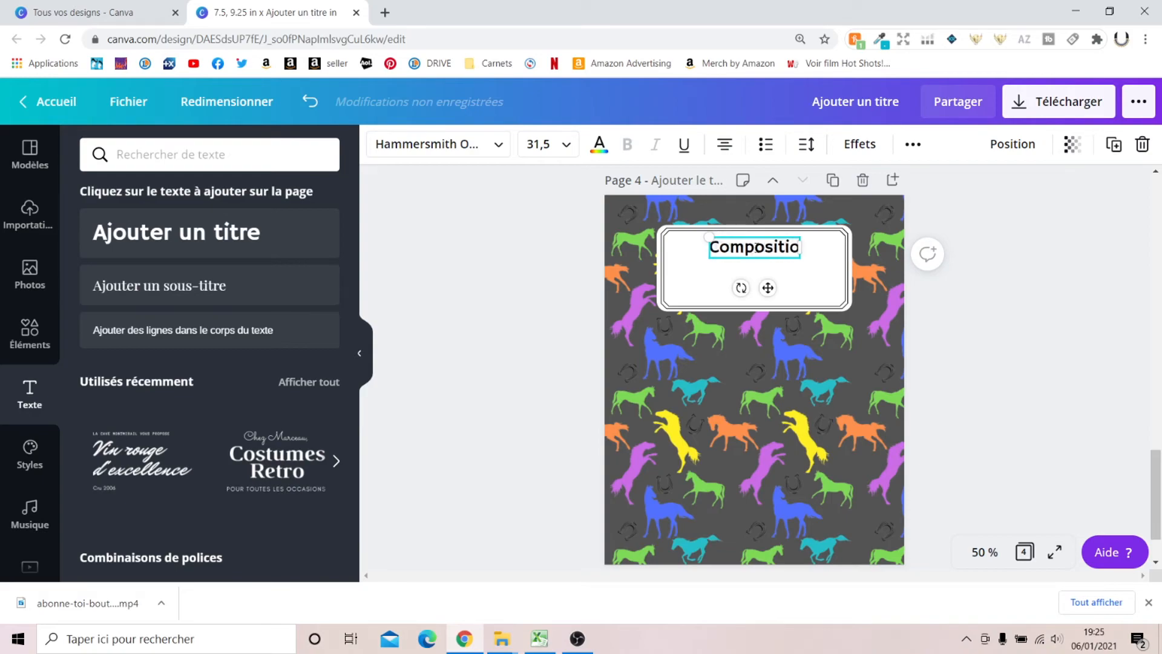
pyautogui.write('n n')
pyautogui.press('BackSpace')
pyautogui.press('capslock')
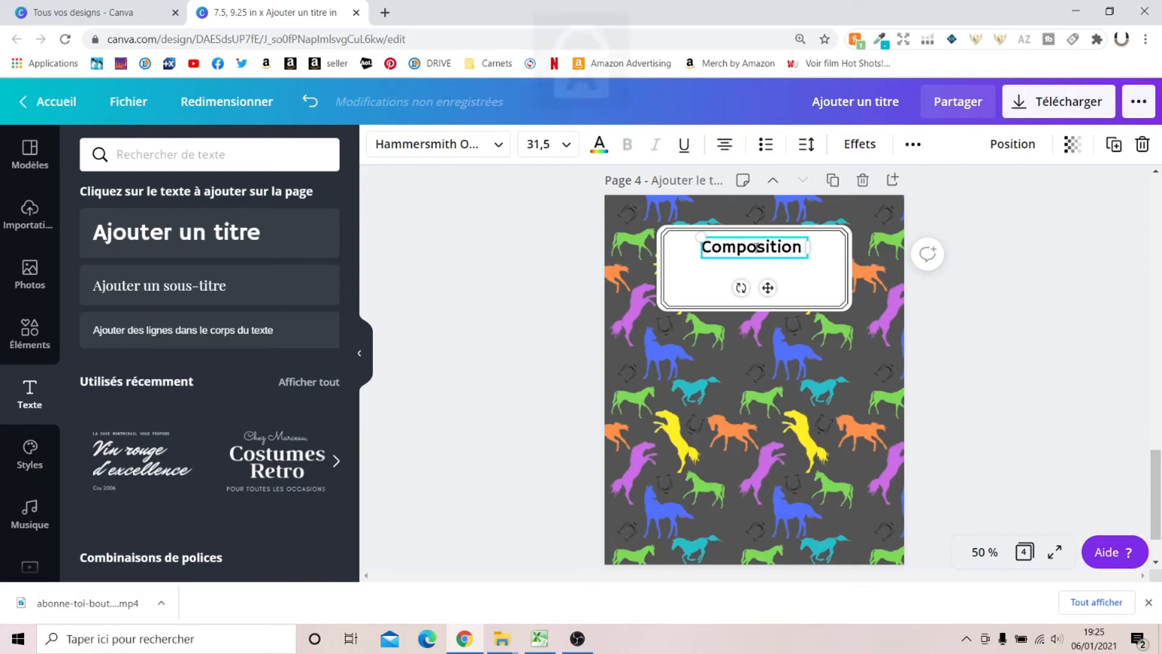
pyautogui.write('N')
pyautogui.press('capslock')
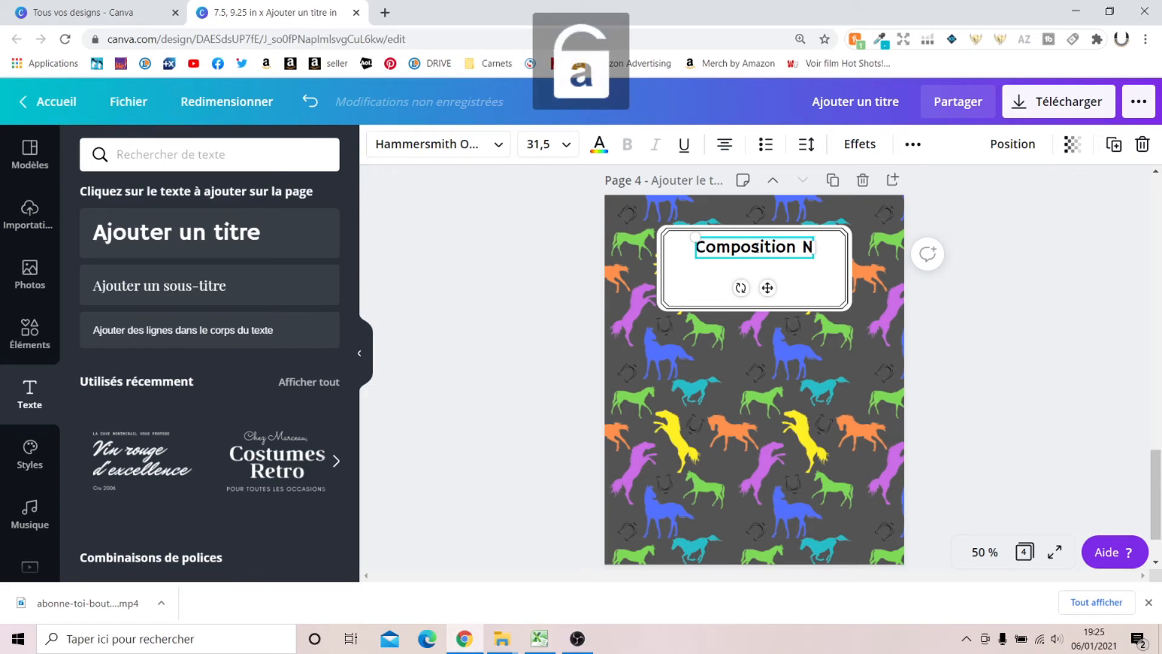
pyautogui.write('oteb')
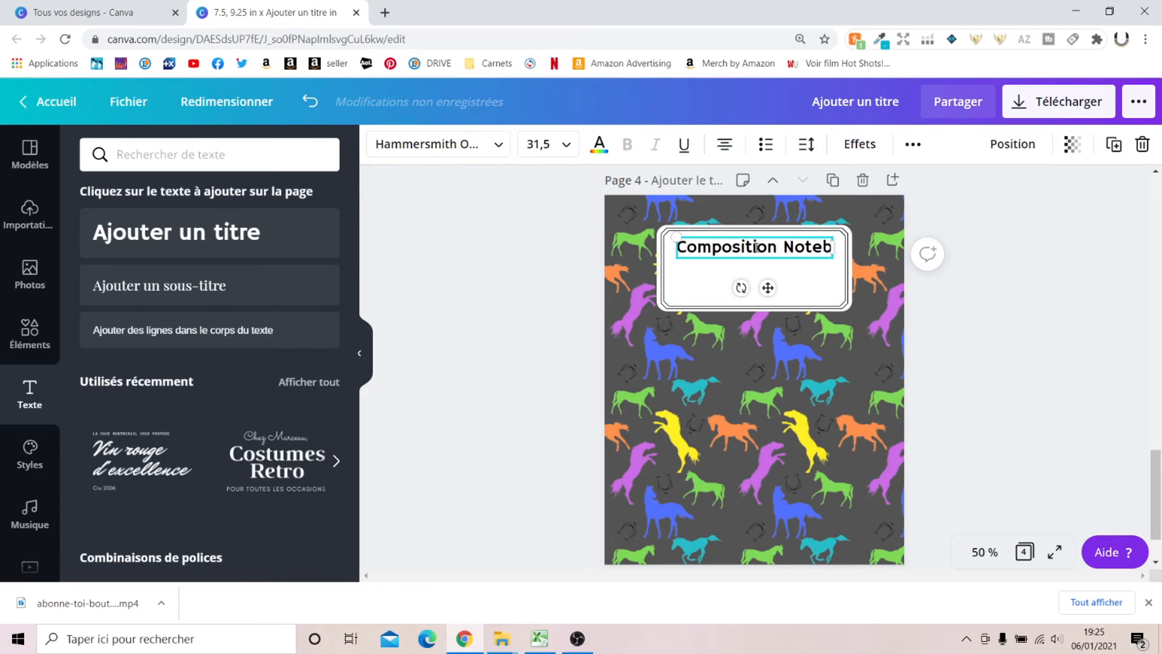
pyautogui.write('ook')
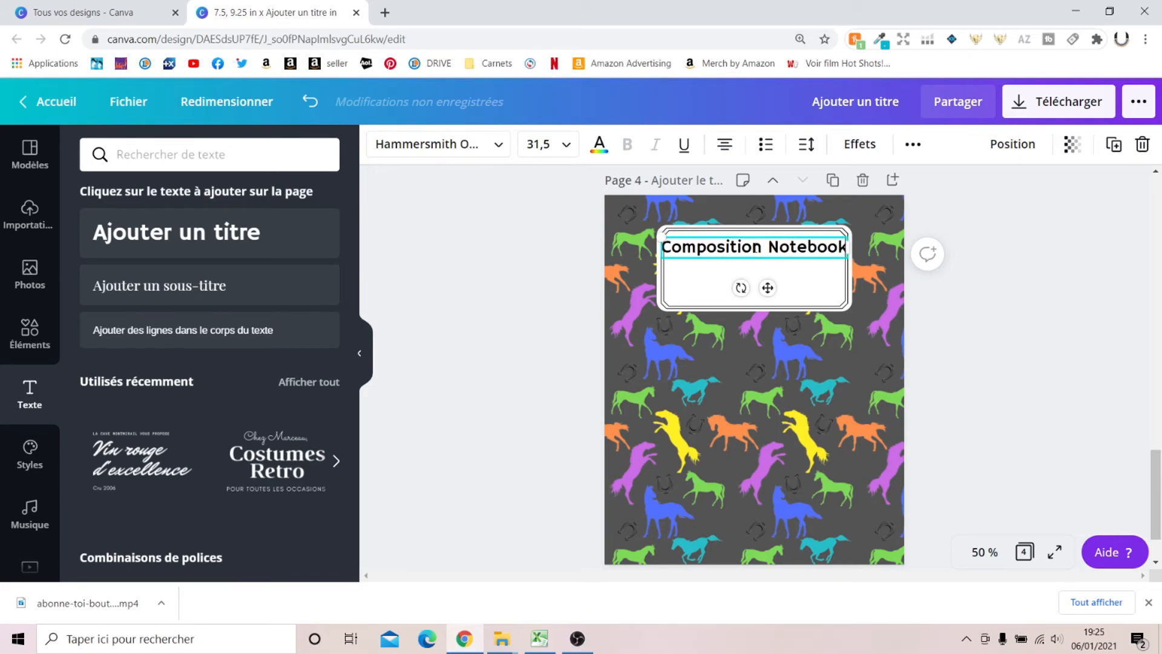
# Step: Scale the "Composition Notebook" heading down to size 27.4 so it fits inside the frame, and centre it horizontally on the page
pyautogui.moveTo(848, 256); pyautogui.dragTo(808, 247)
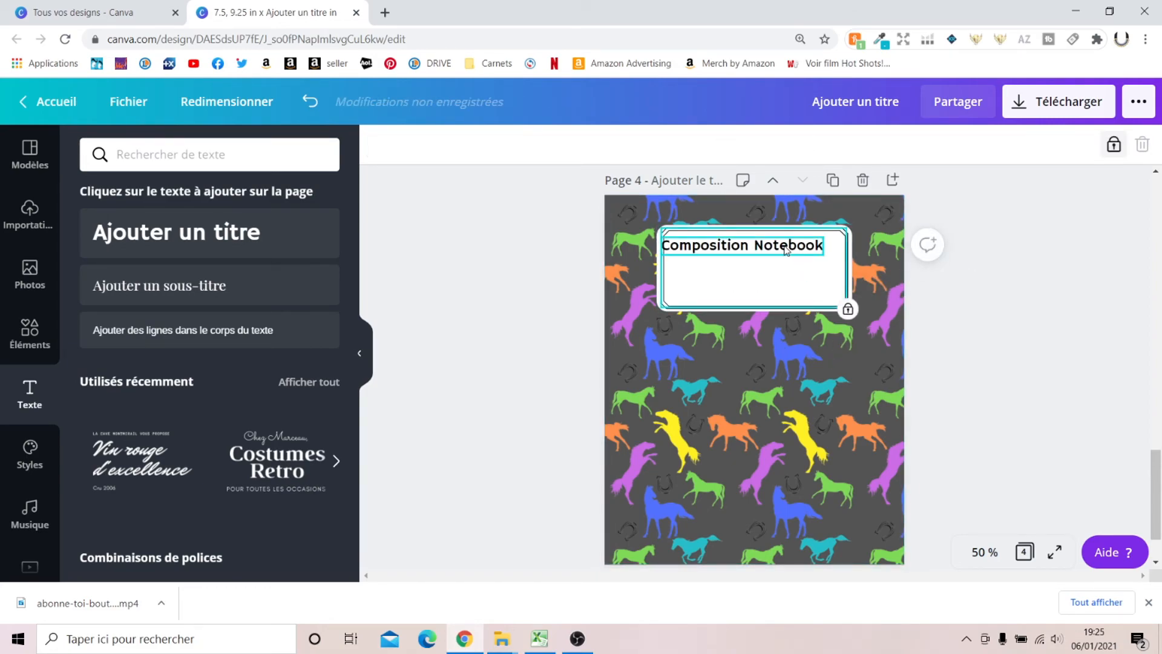
pyautogui.click(1006, 145)
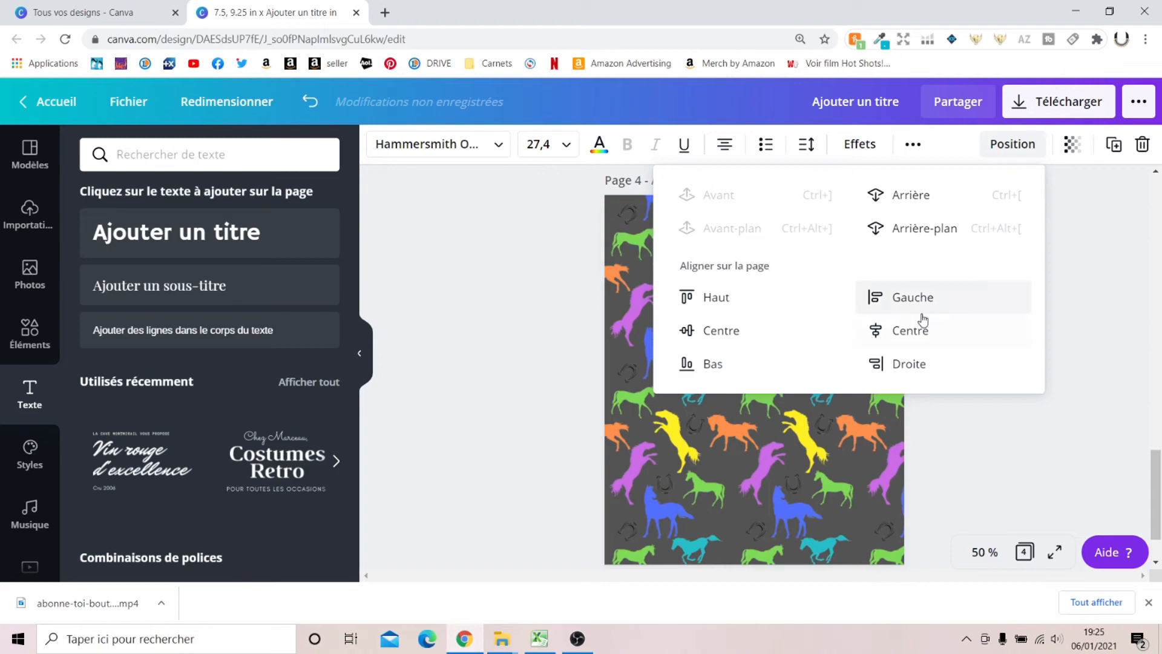
pyautogui.click(1089, 348)
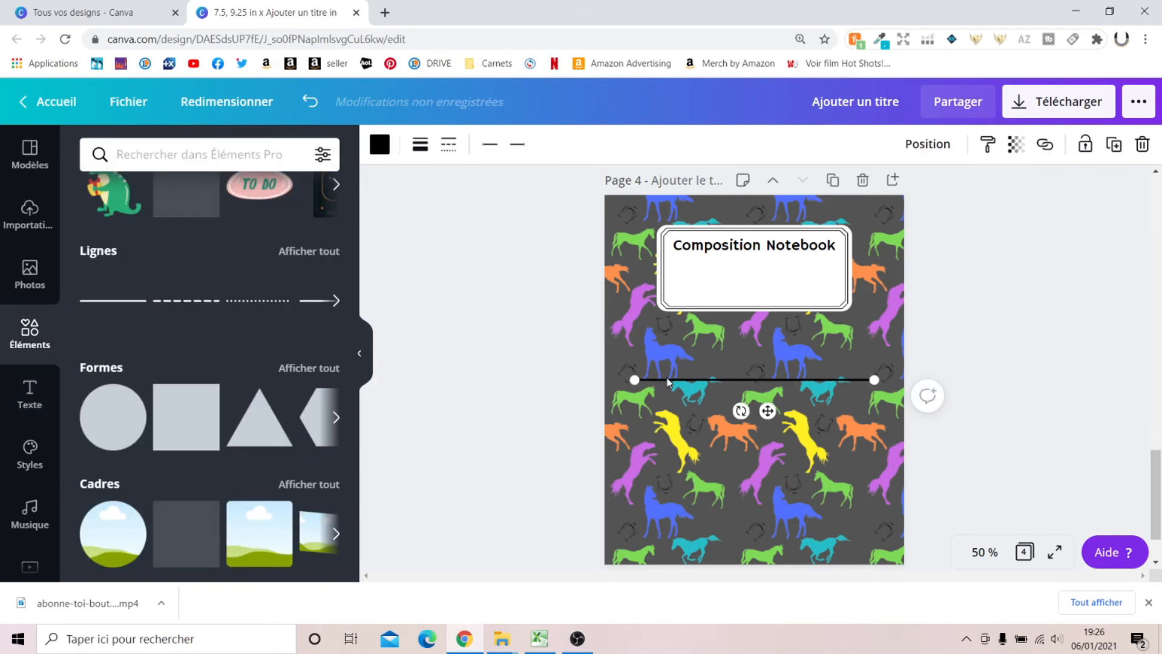
# Step: Fit the black line beneath the title at about the title's width and set its thickness to 3
pyautogui.moveTo(668, 380); pyautogui.dragTo(702, 271)
pyautogui.moveTo(908, 268); pyautogui.dragTo(829, 270)
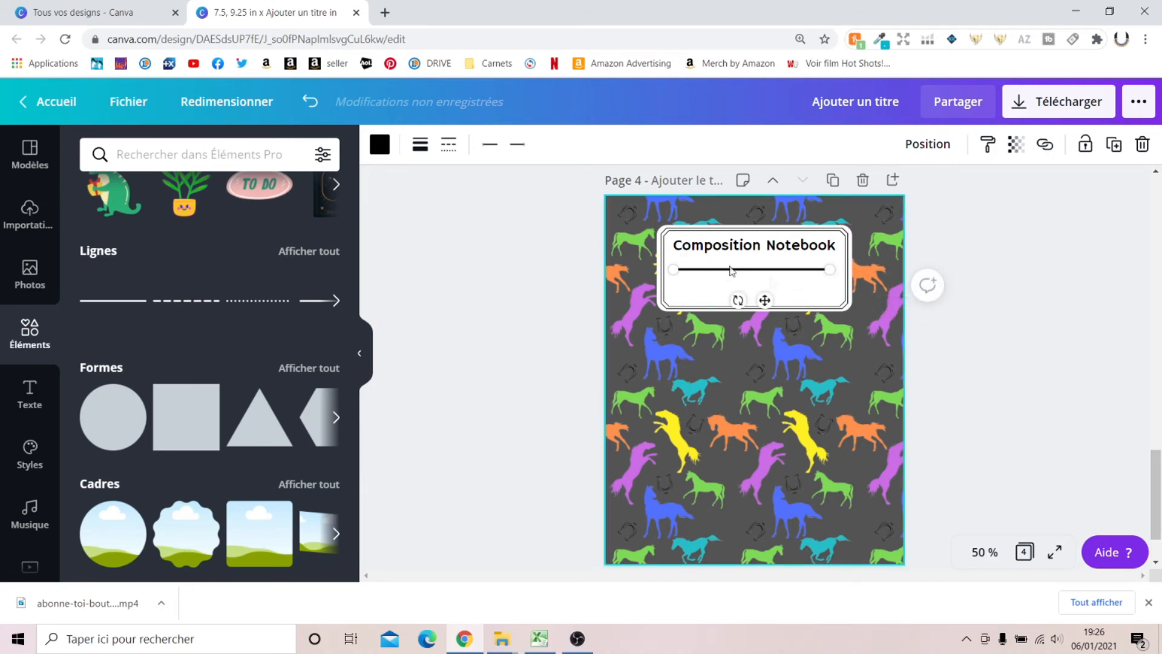
pyautogui.click(420, 144)
pyautogui.moveTo(556, 192); pyautogui.dragTo(551, 190)
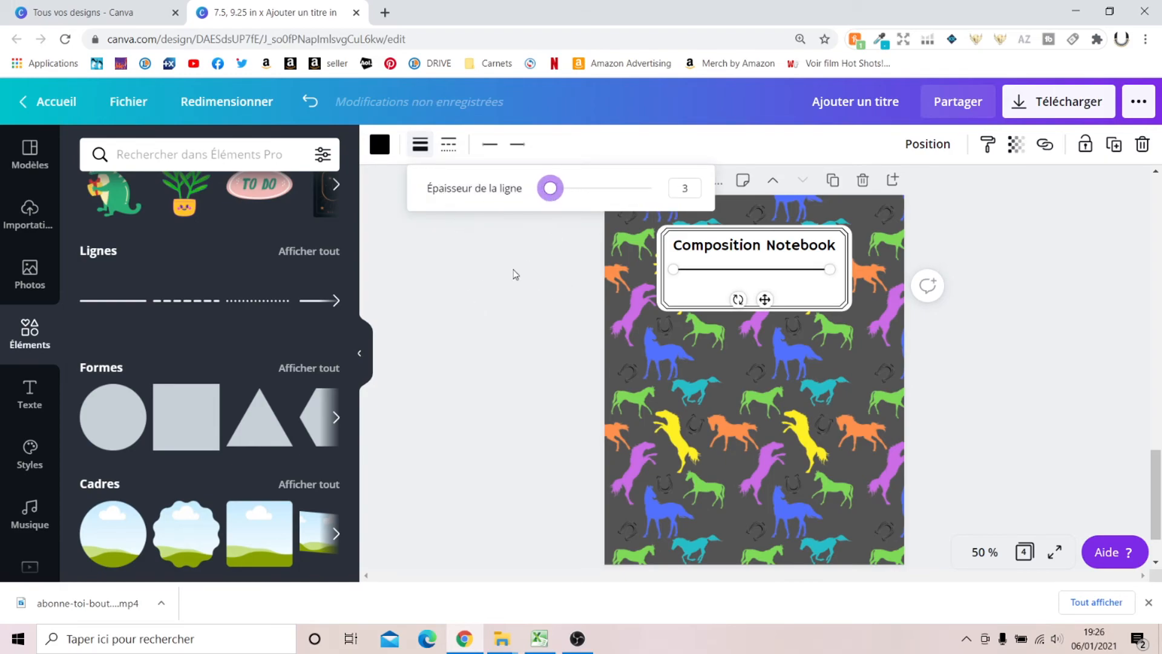
pyautogui.click(557, 332)
pyautogui.click(539, 328)
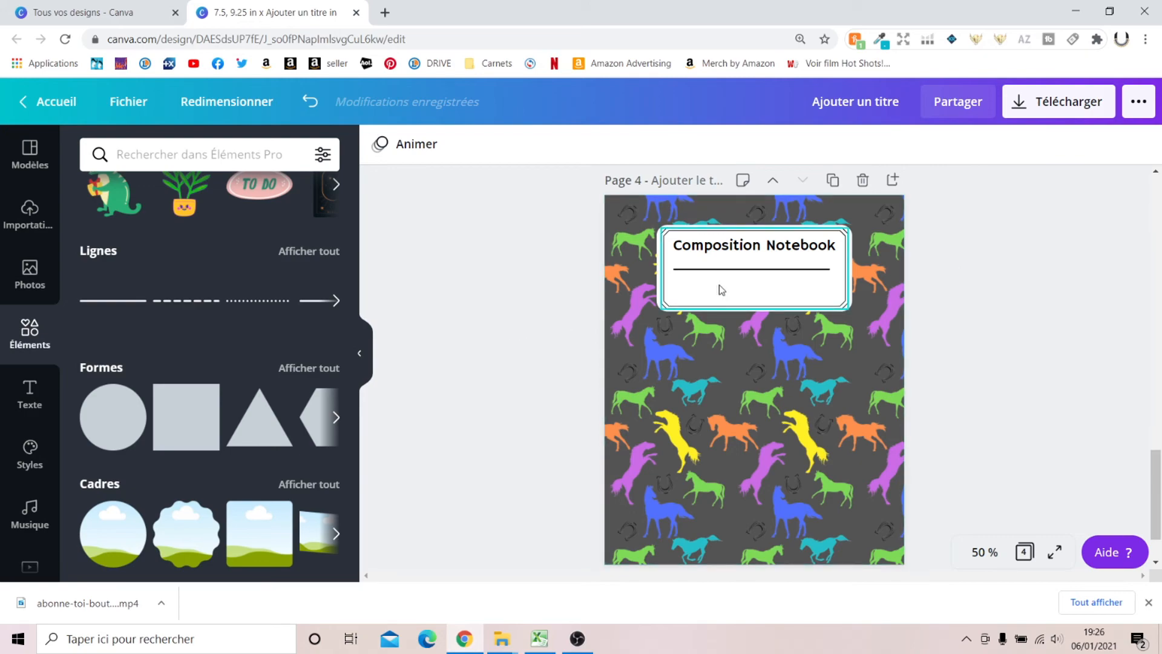
# Step: Duplicate the black line under the title twice to make three writing lines
pyautogui.click(734, 270)
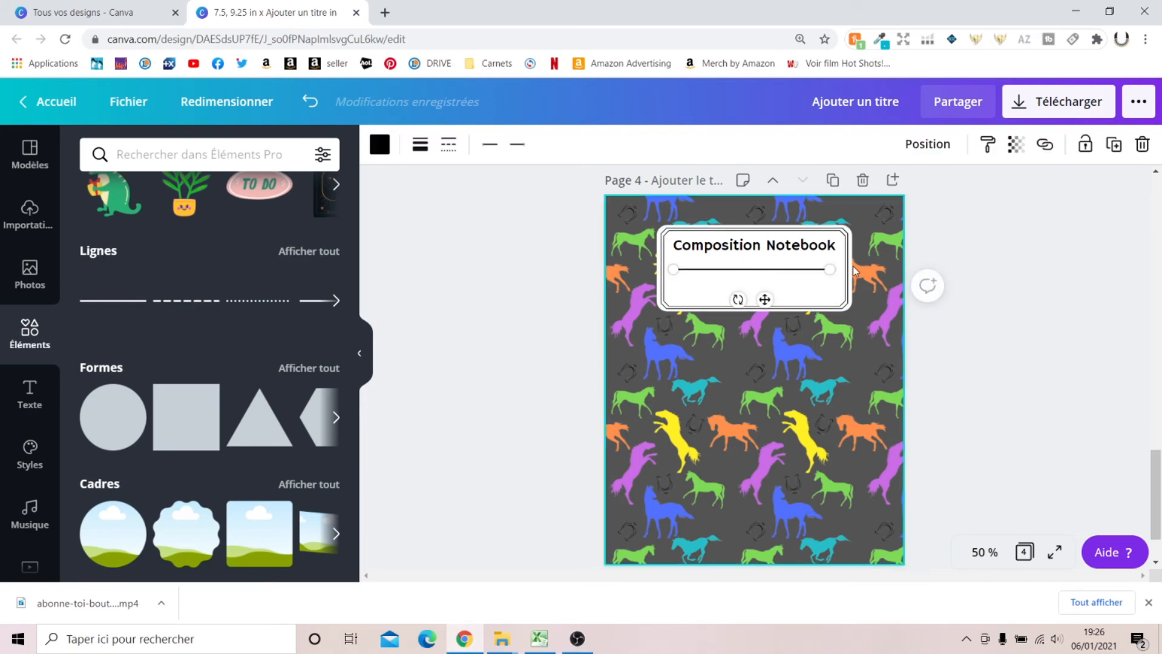
pyautogui.click(1114, 145)
pyautogui.click(1113, 145)
# Step: Align the three lines by their horizontal centres and move them together slightly lower inside the white label
pyautogui.moveTo(833, 400); pyautogui.dragTo(750, 270)
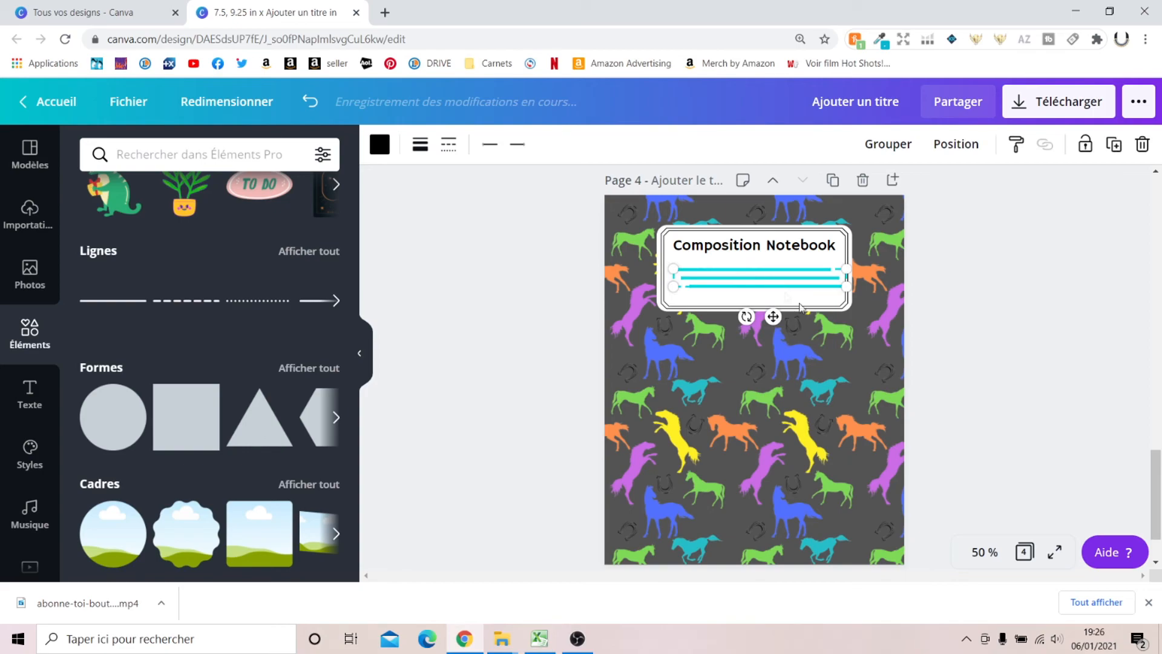
pyautogui.click(953, 148)
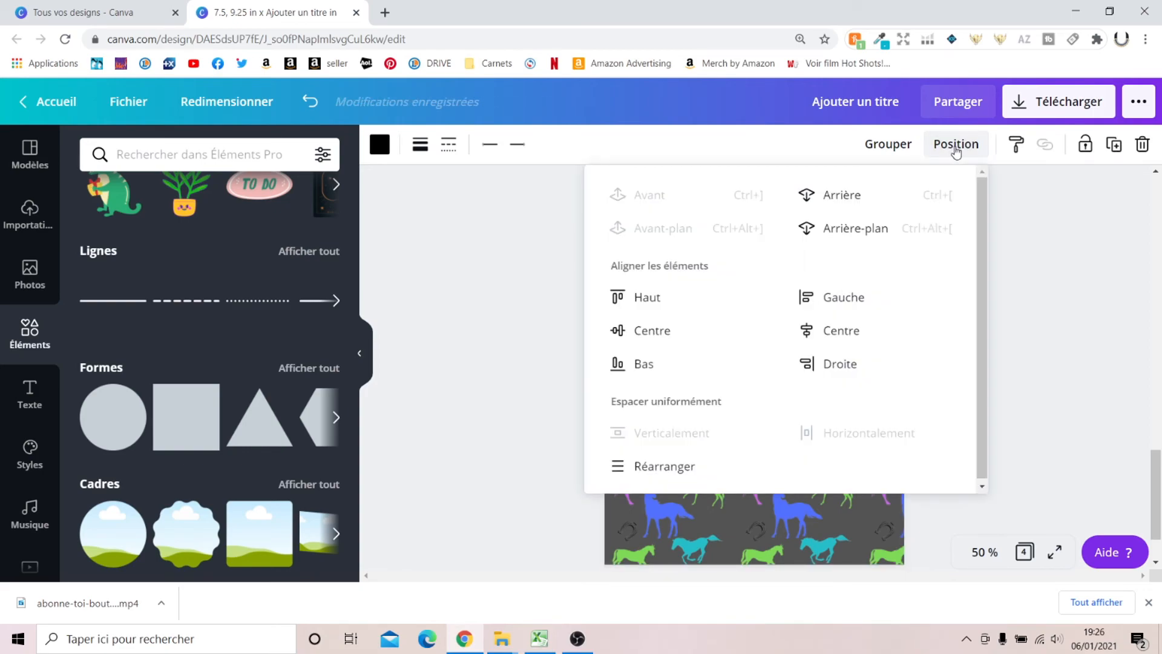
pyautogui.click(836, 336)
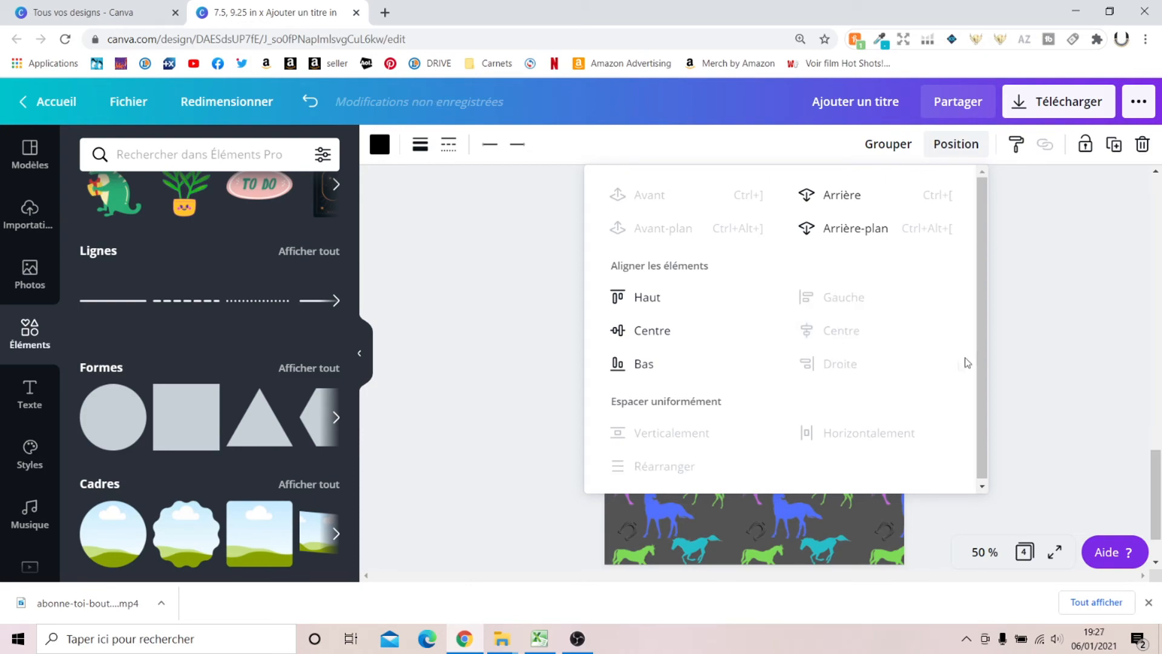
pyautogui.click(1076, 324)
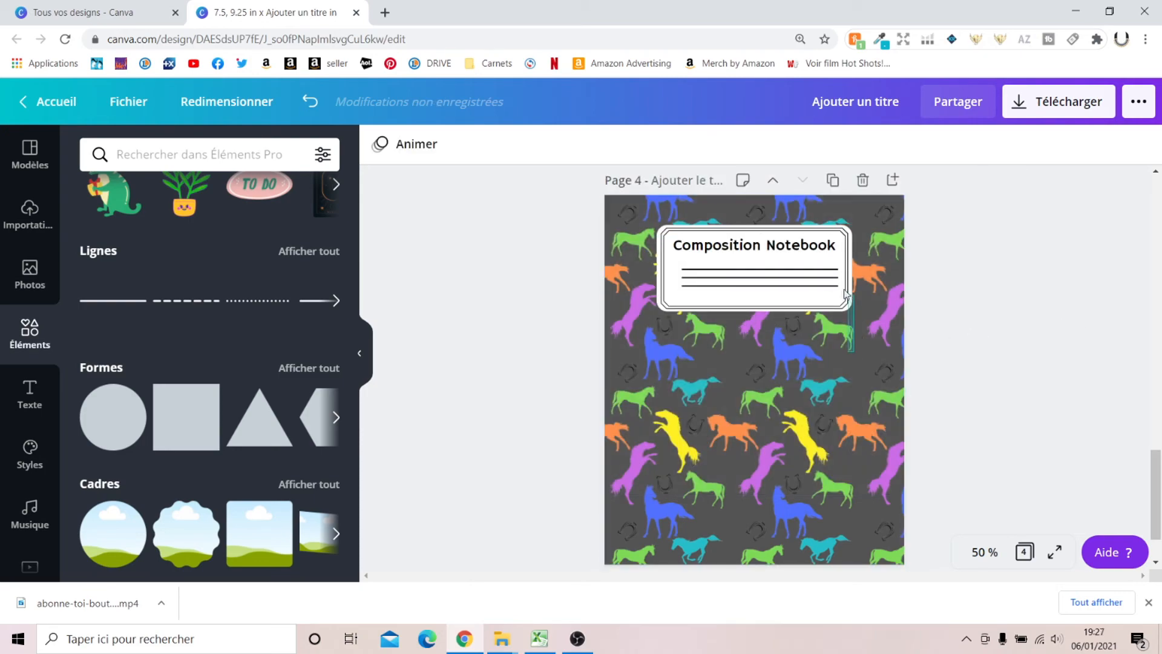
pyautogui.moveTo(787, 270); pyautogui.dragTo(783, 278)
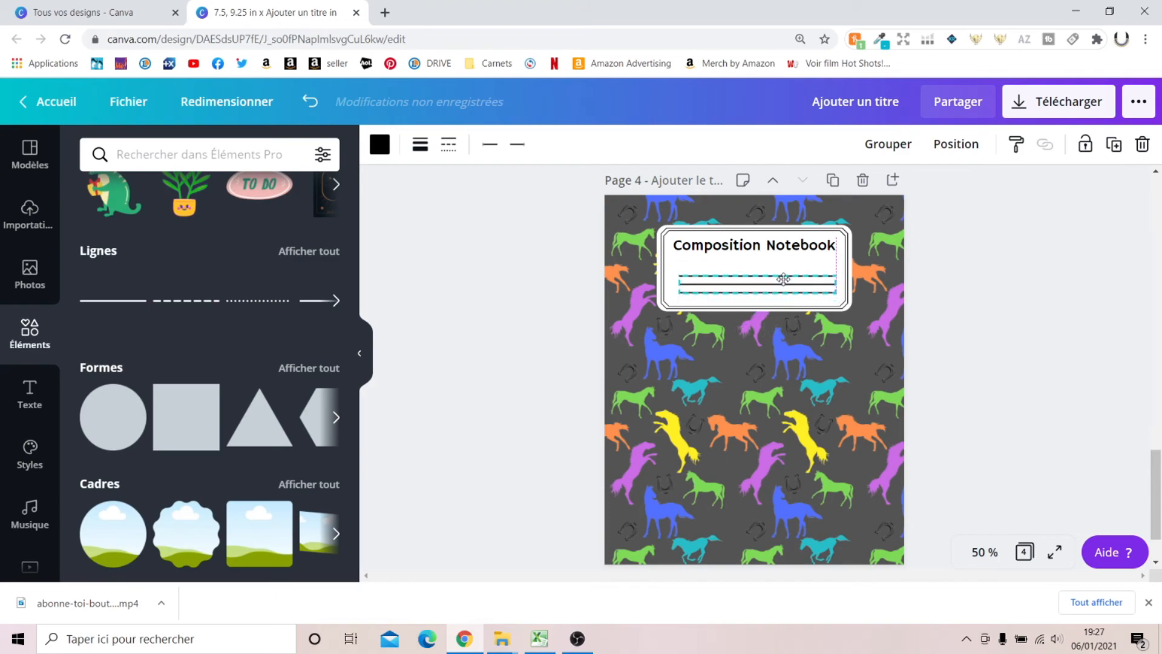
pyautogui.click(791, 282)
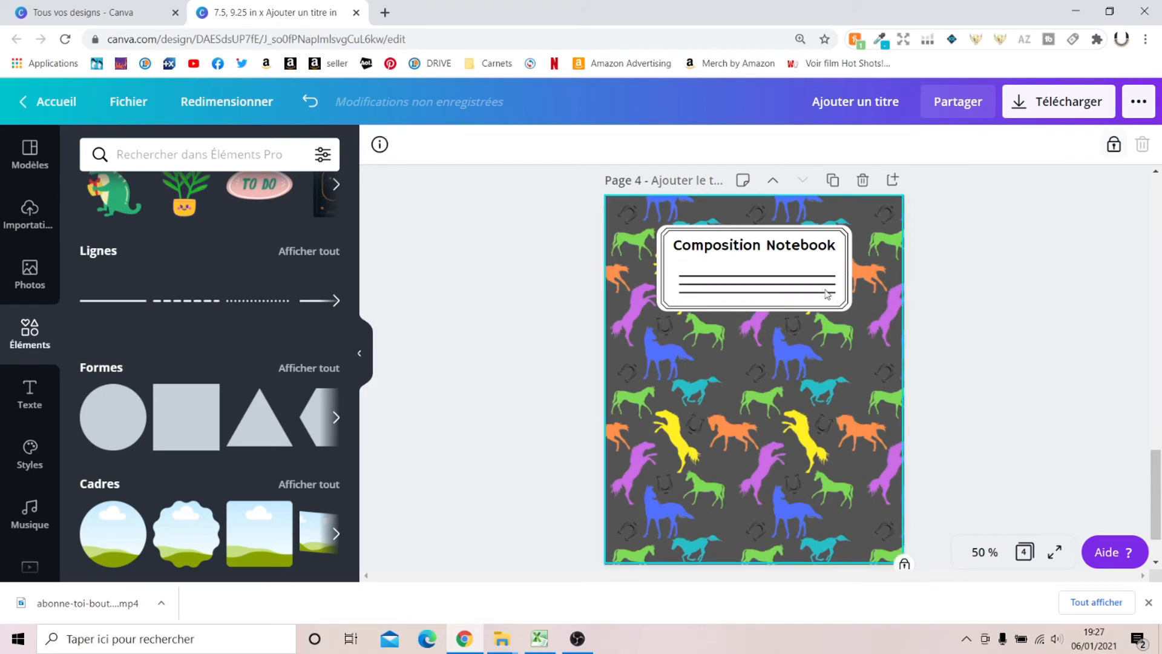
# Step: Spread the writing lines apart by moving the first one up towards the title and the last one down towards the frame's lower edge
pyautogui.click(777, 284)
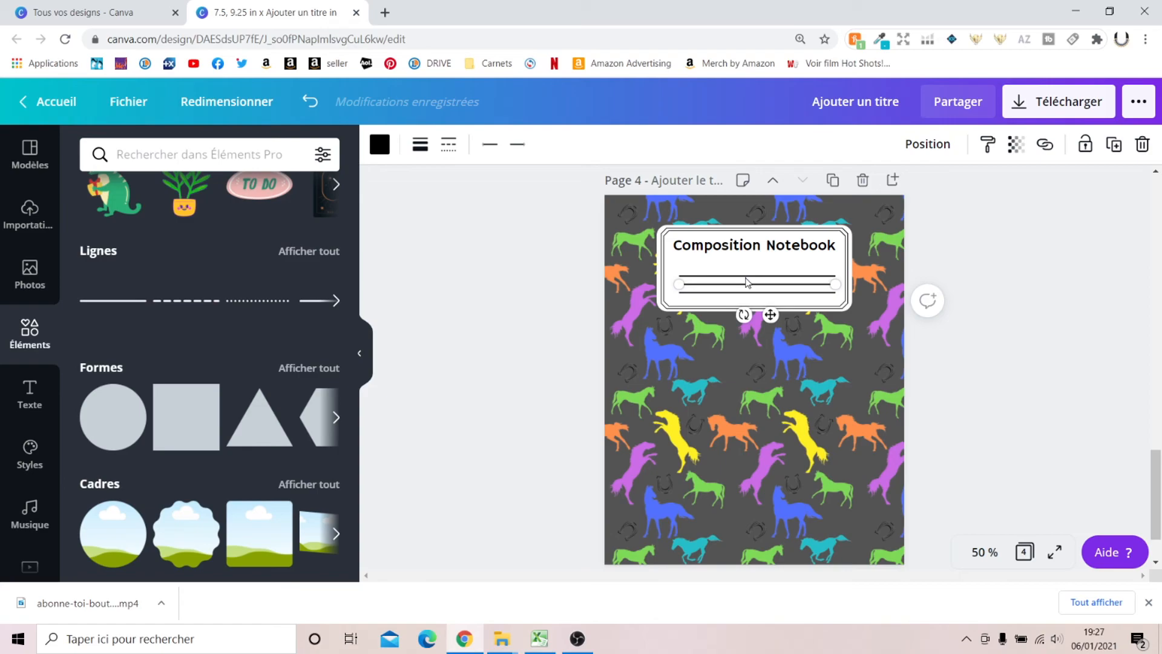
pyautogui.click(978, 552)
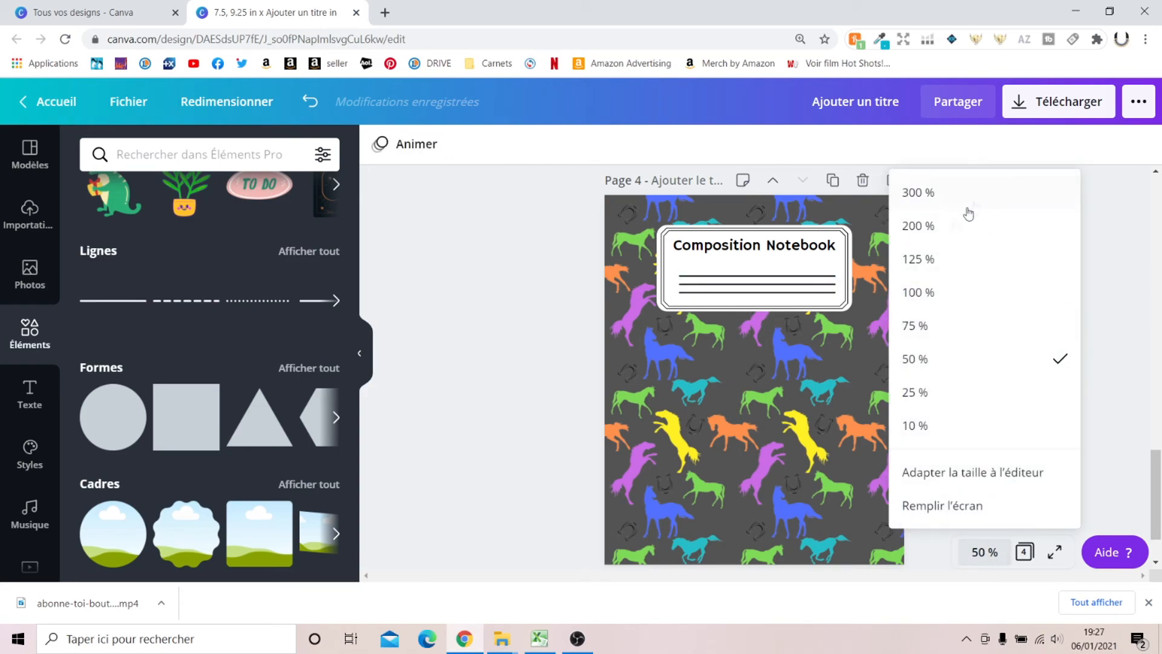
pyautogui.click(954, 296)
pyautogui.scroll(2, 953, 362)
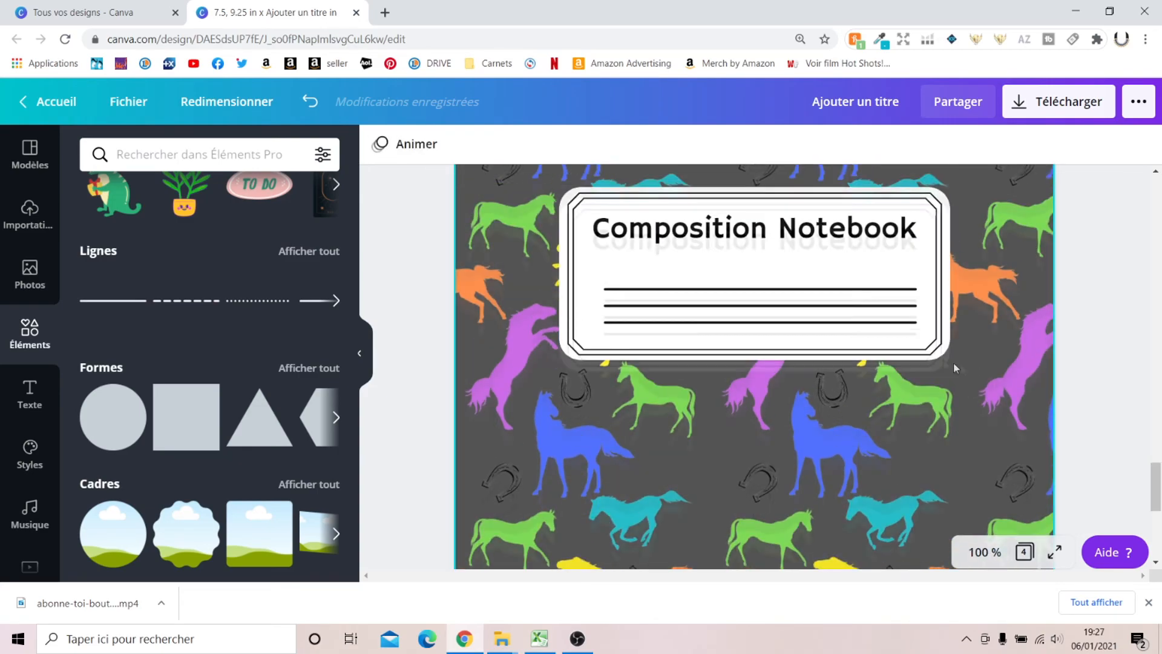
pyautogui.click(746, 303)
pyautogui.moveTo(745, 305); pyautogui.dragTo(744, 282)
pyautogui.moveTo(737, 342); pyautogui.dragTo(736, 351)
# Step: Select all three writing lines and space them evenly in the vertical direction
pyautogui.moveTo(919, 363); pyautogui.dragTo(857, 276)
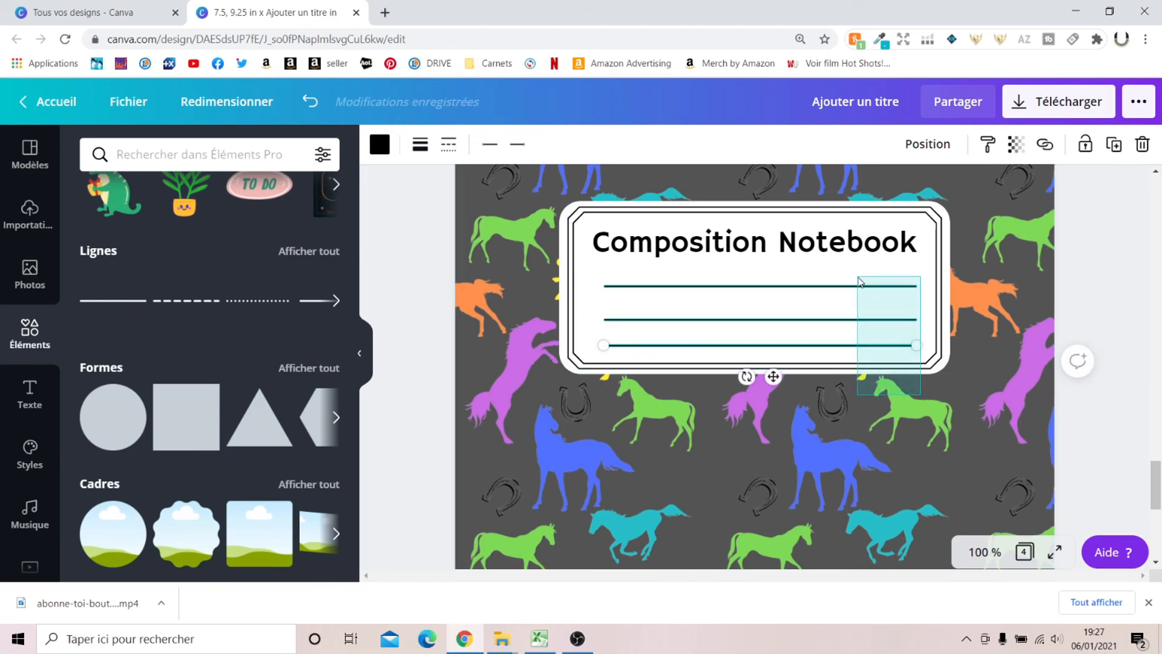
pyautogui.click(956, 143)
pyautogui.click(653, 433)
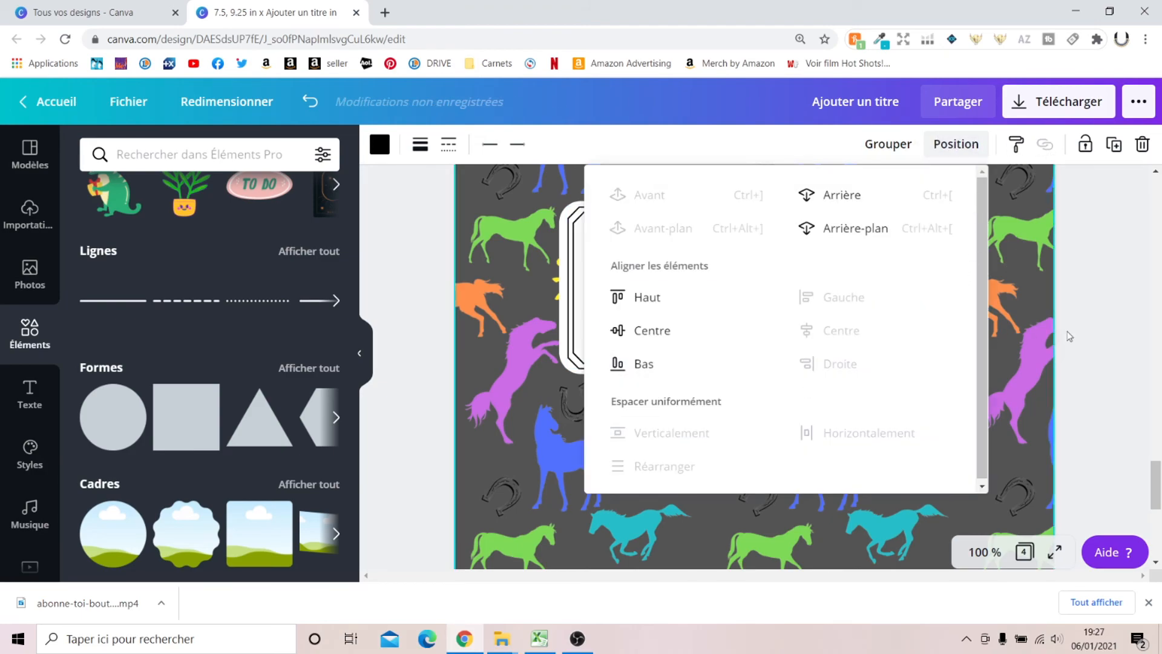
pyautogui.click(952, 402)
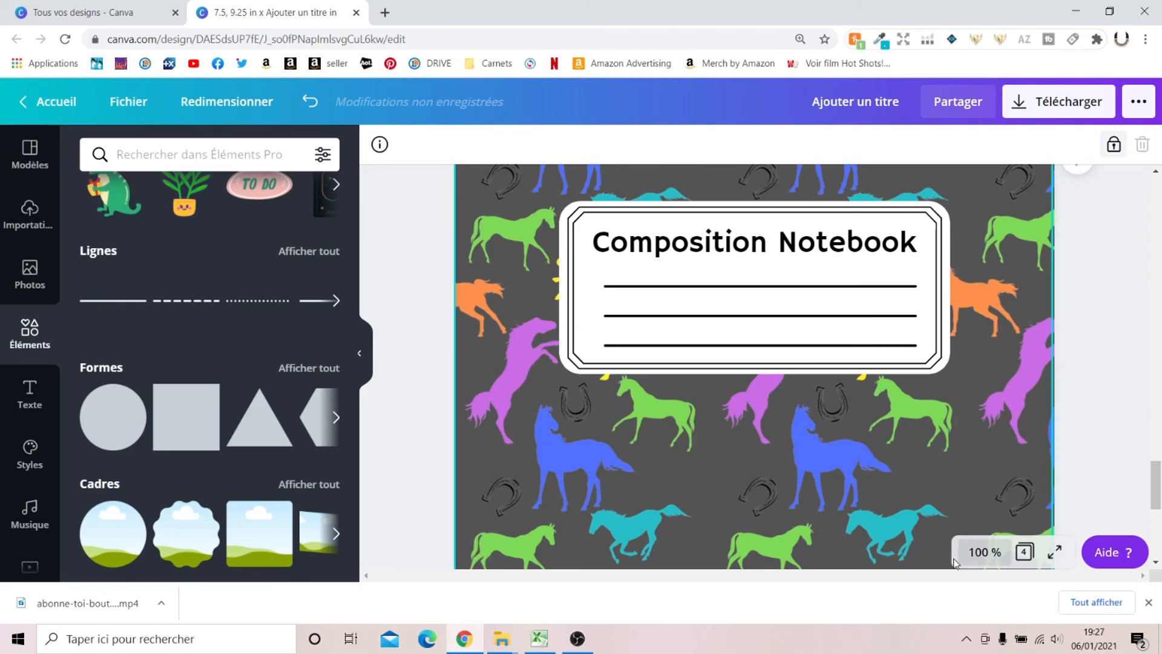